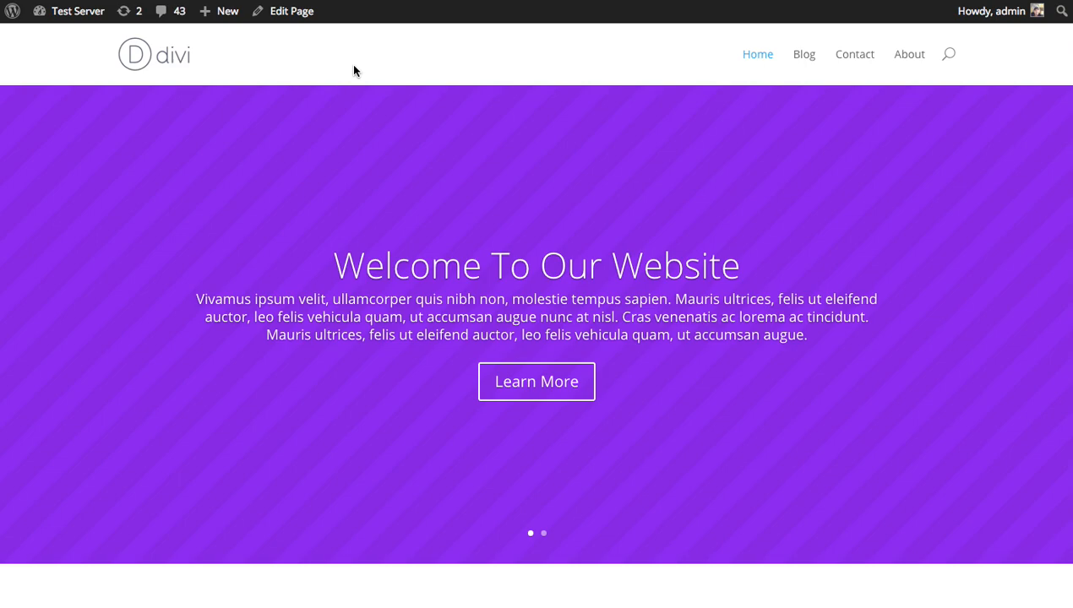
Open Bloom's optin forms in the site dashboard and create a new optin of the Below Post type.
left_click(76, 15)
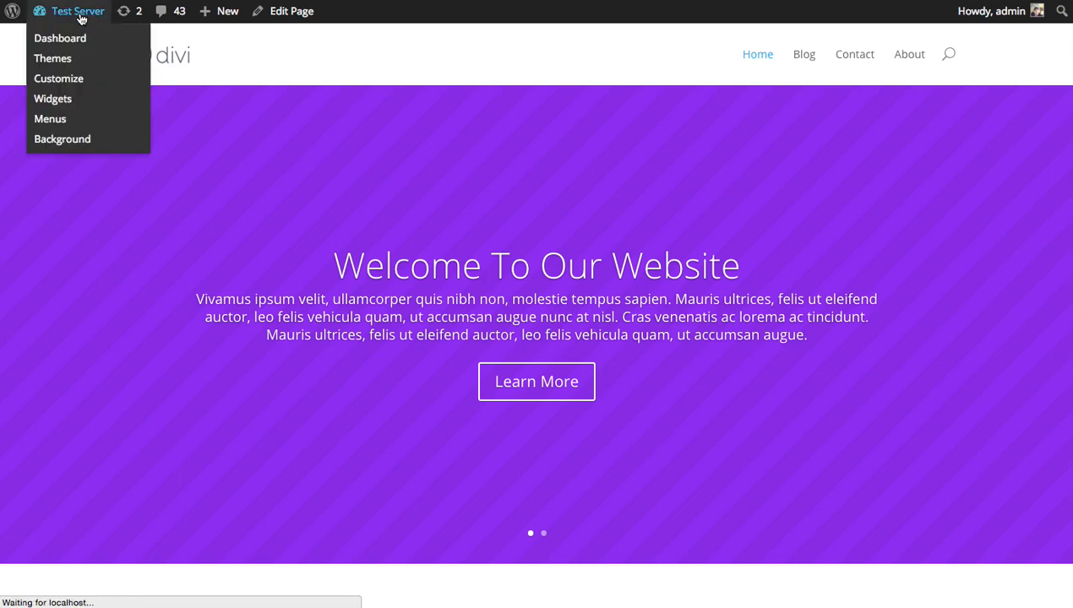
mouse_move(49, 445)
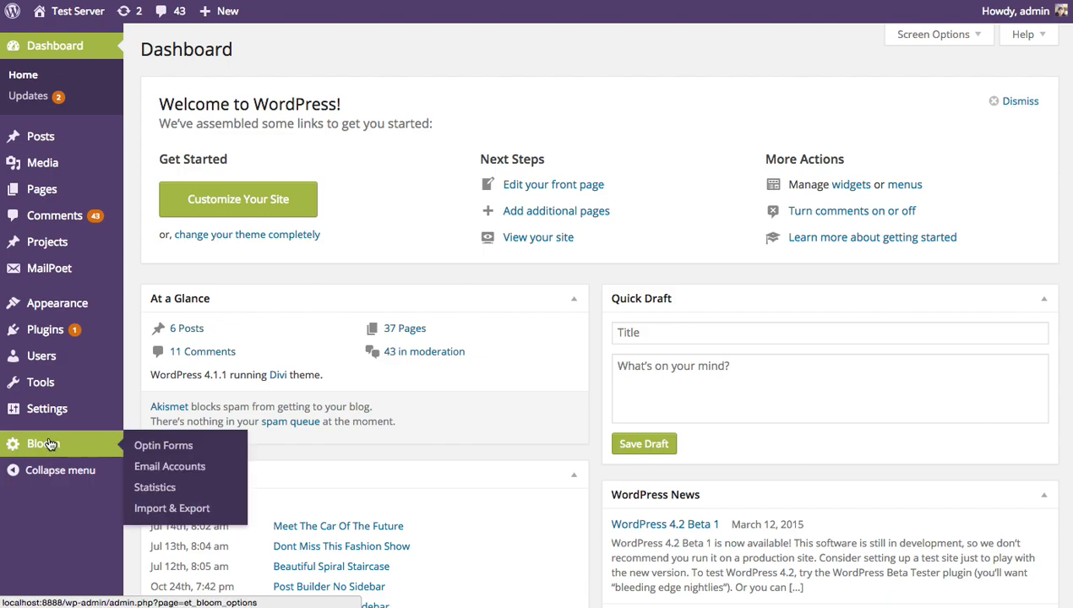
left_click(164, 446)
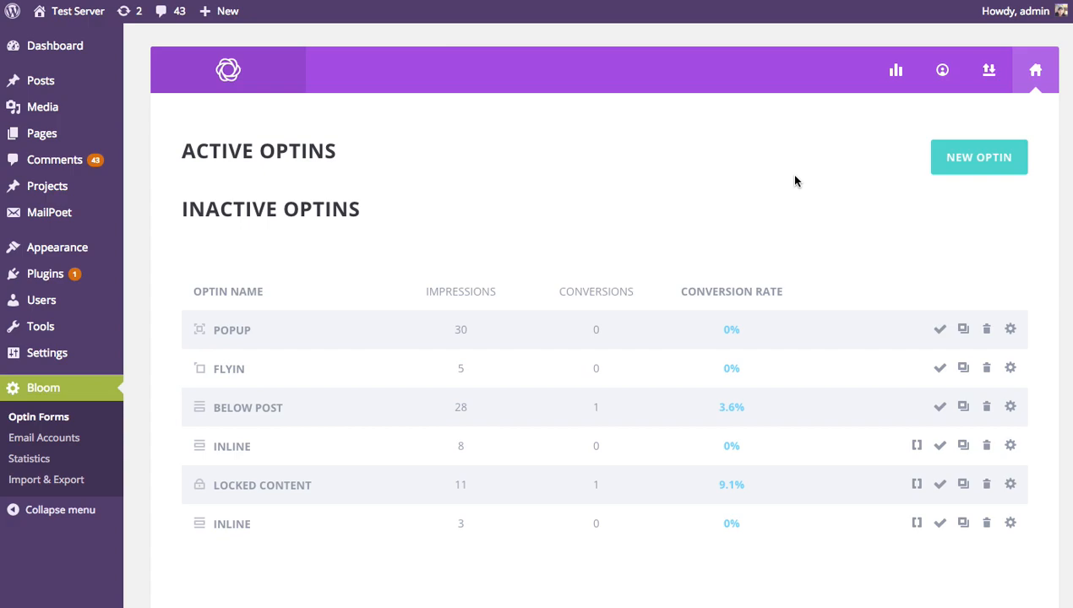
left_click(970, 168)
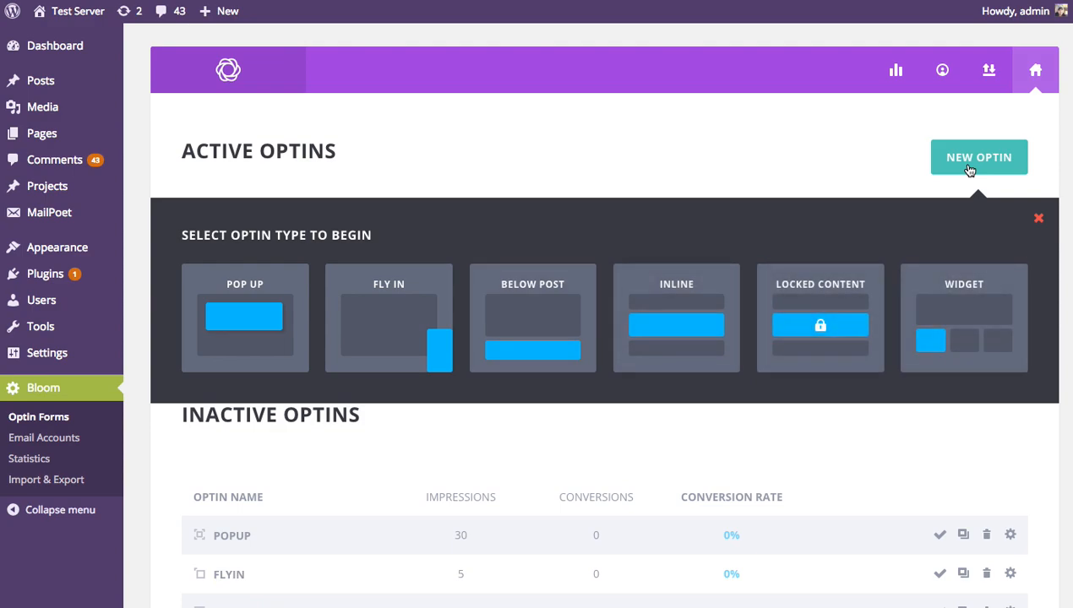
left_click(536, 322)
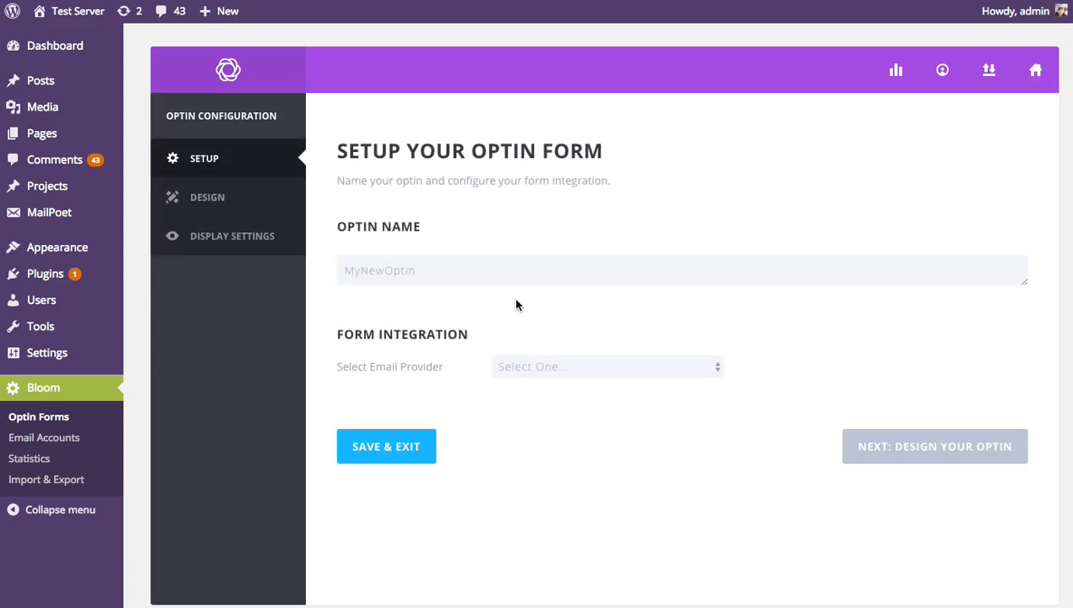
Name the optin "Below Post" and choose AWeber as its email provider.
double_click(489, 270)
type("Below Post")
left_click(622, 375)
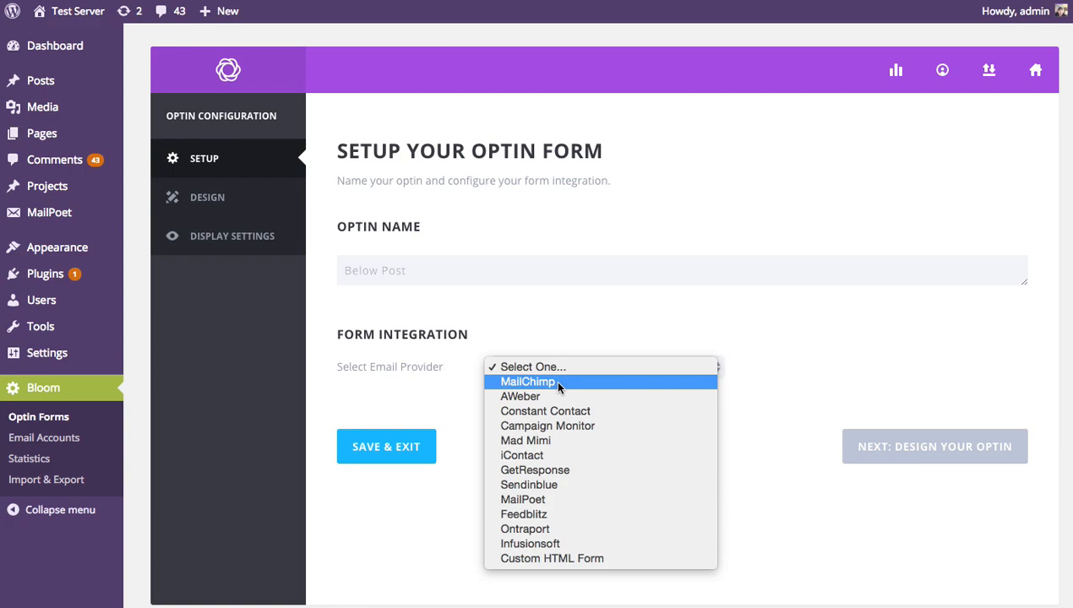
left_click(554, 397)
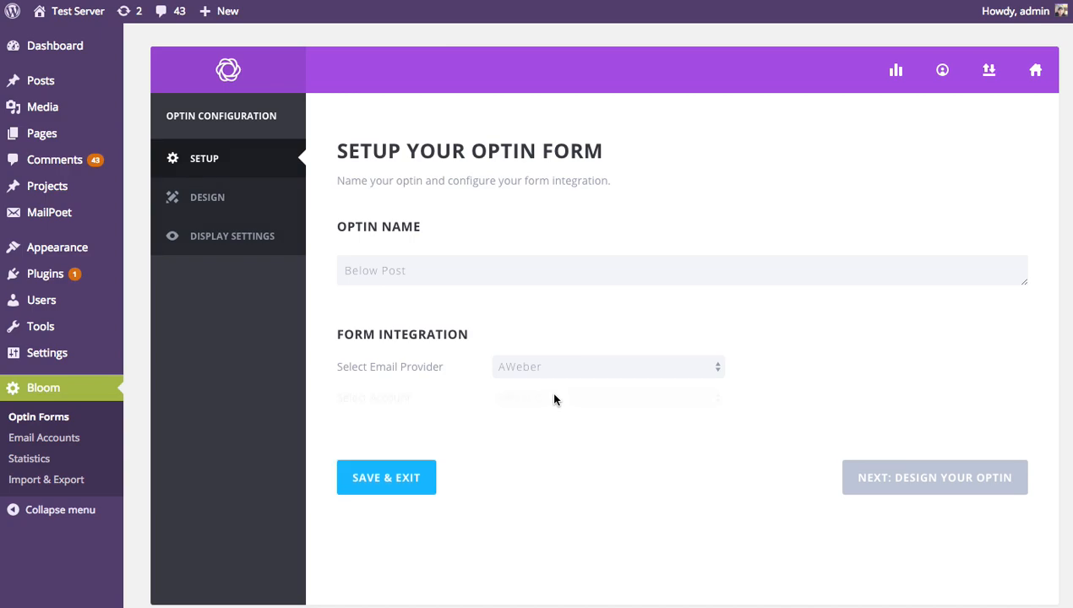
left_click(555, 398)
left_click(569, 412)
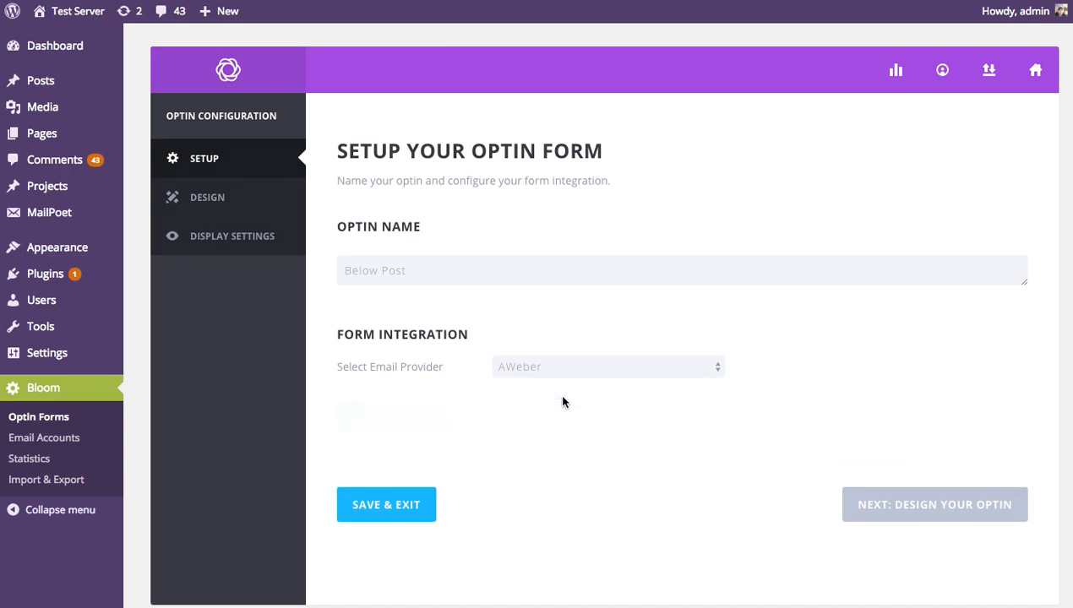
left_click(518, 367)
left_click(534, 354)
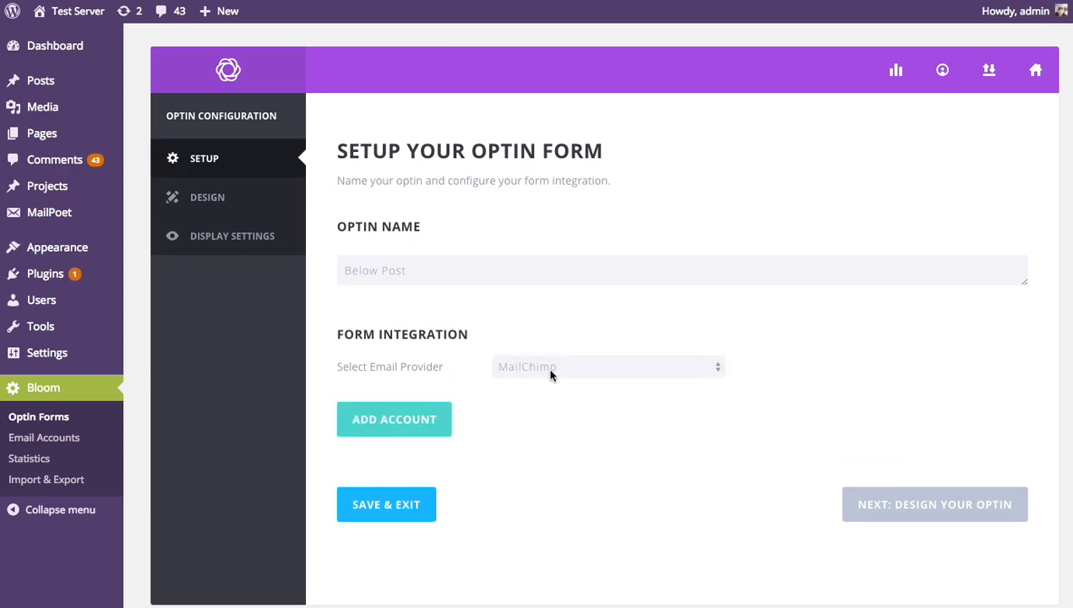
left_click(548, 366)
left_click(554, 379)
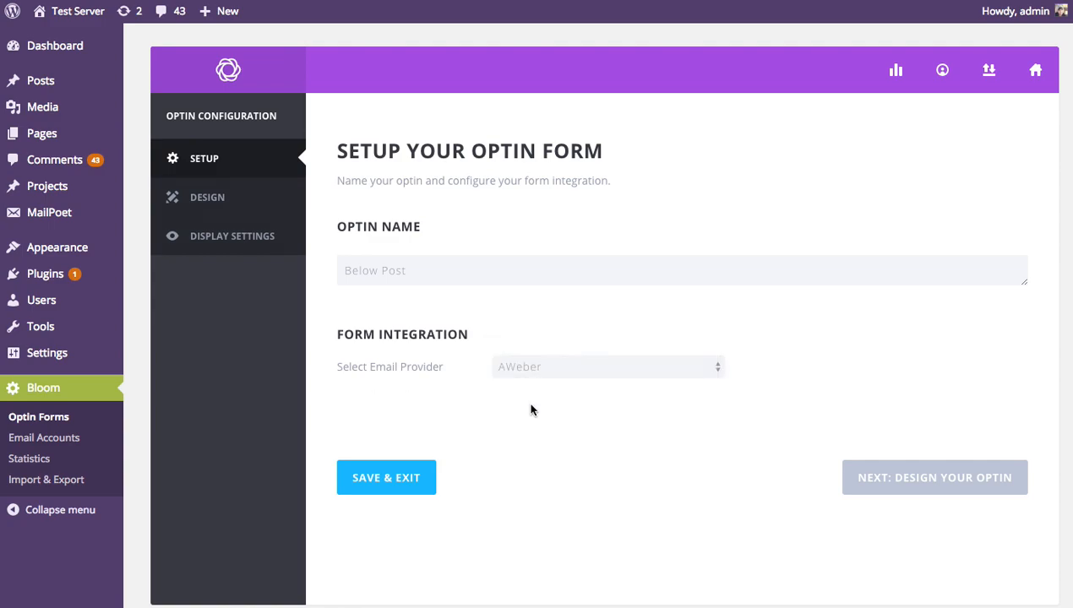
Select the AWeber account for the form integration and assign the email list awlist3423452.
left_click(553, 398)
left_click(548, 431)
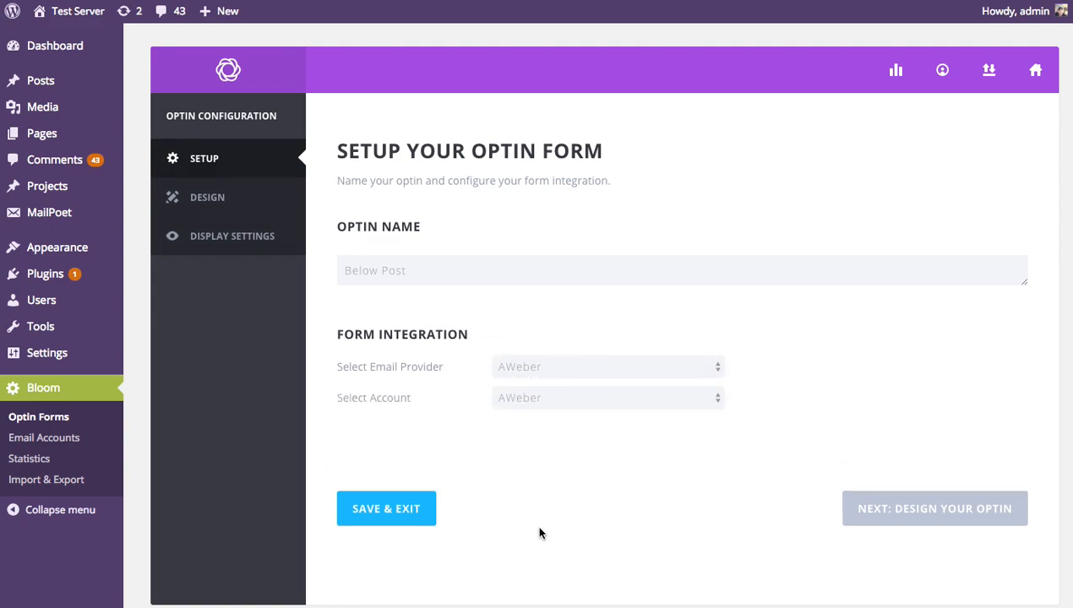
left_click(558, 433)
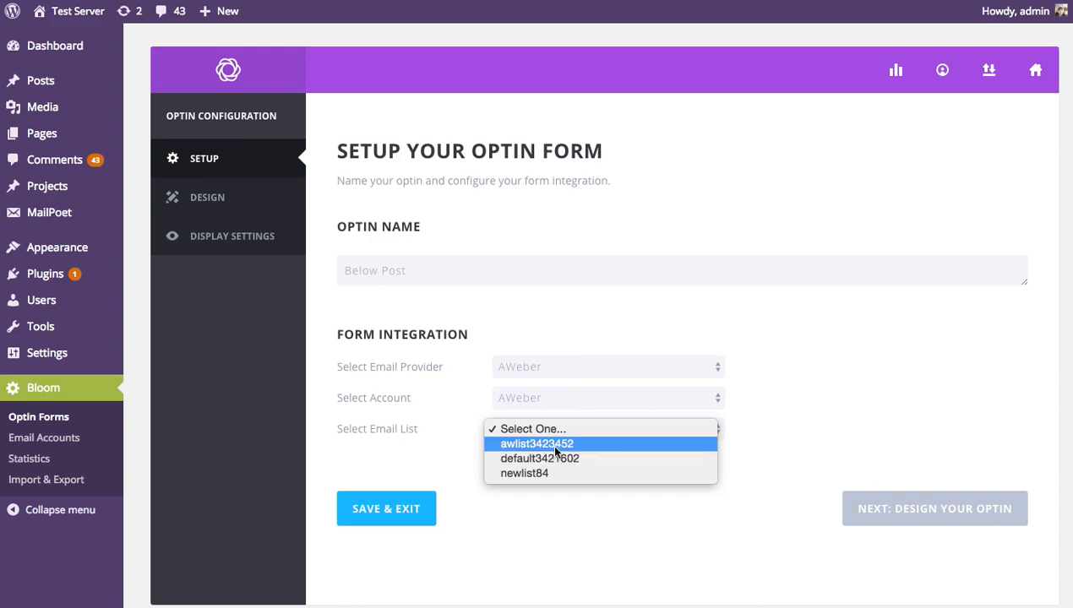
left_click(531, 445)
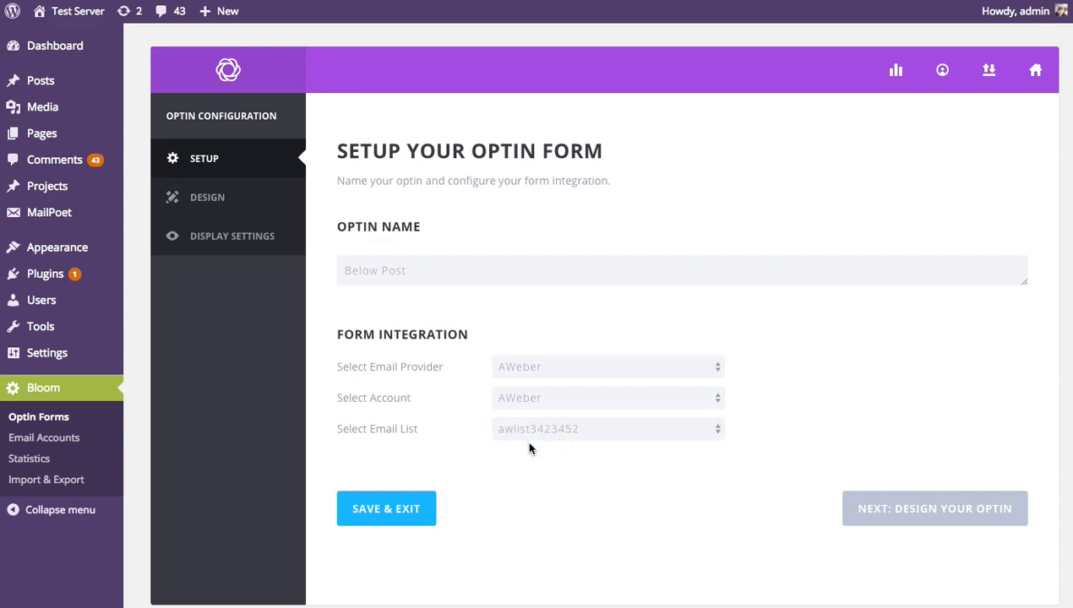
Proceed to the template gallery, keep the preselected first template and continue to customizing the optin.
left_click(937, 510)
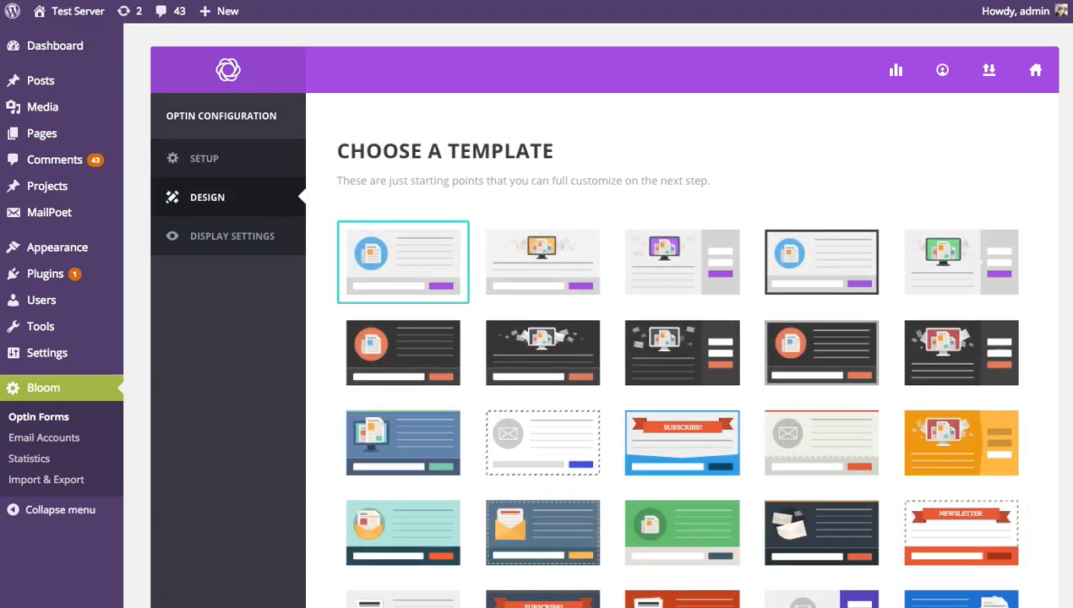
scroll(906, 184, "down", 3)
scroll(691, 310, "down", 2)
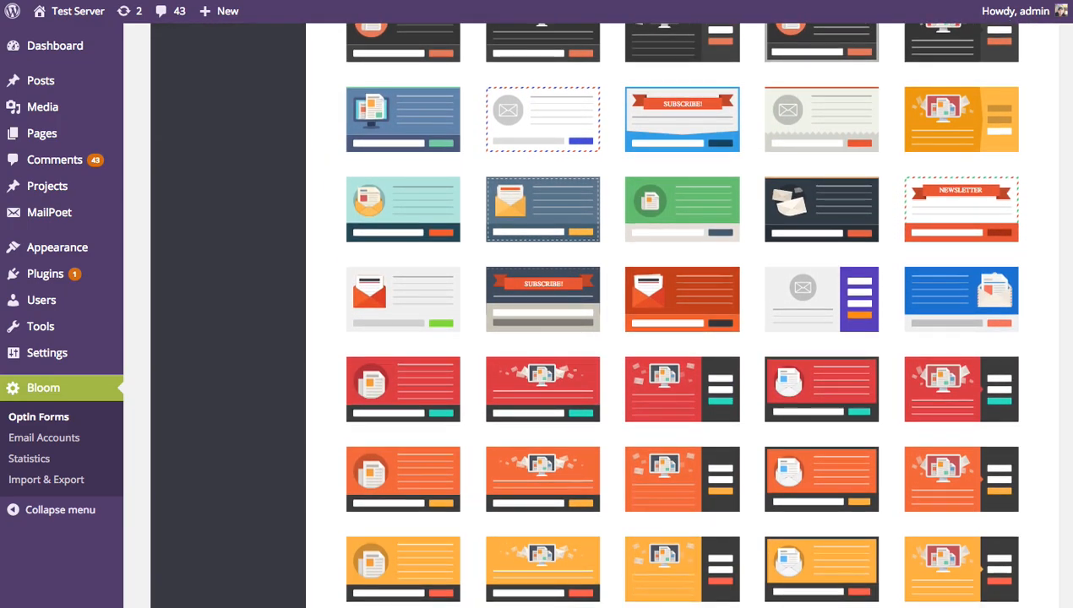
scroll(692, 310, "down", 5)
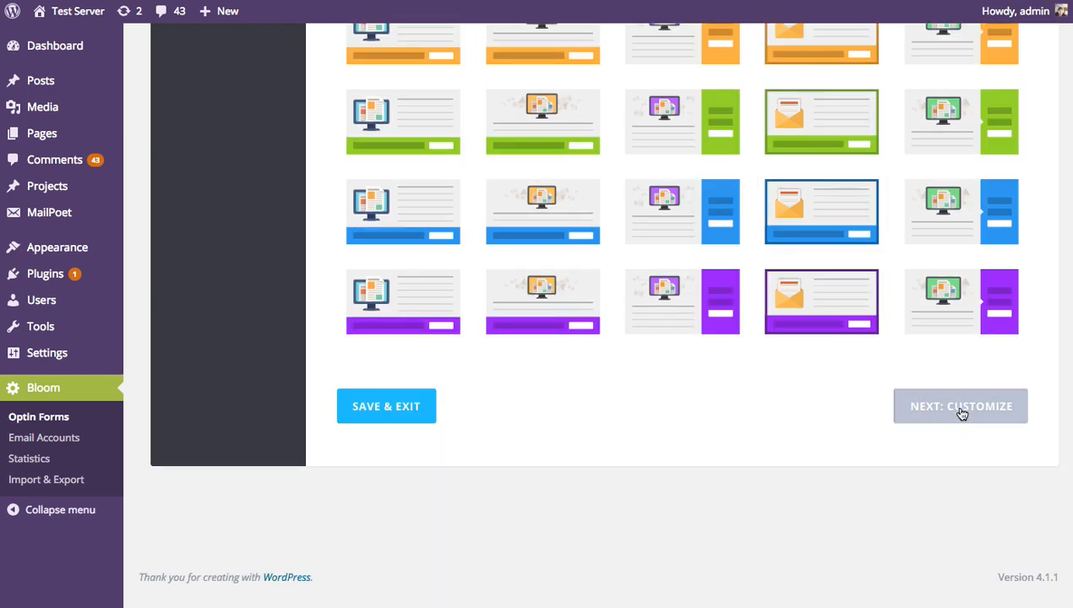
left_click(961, 411)
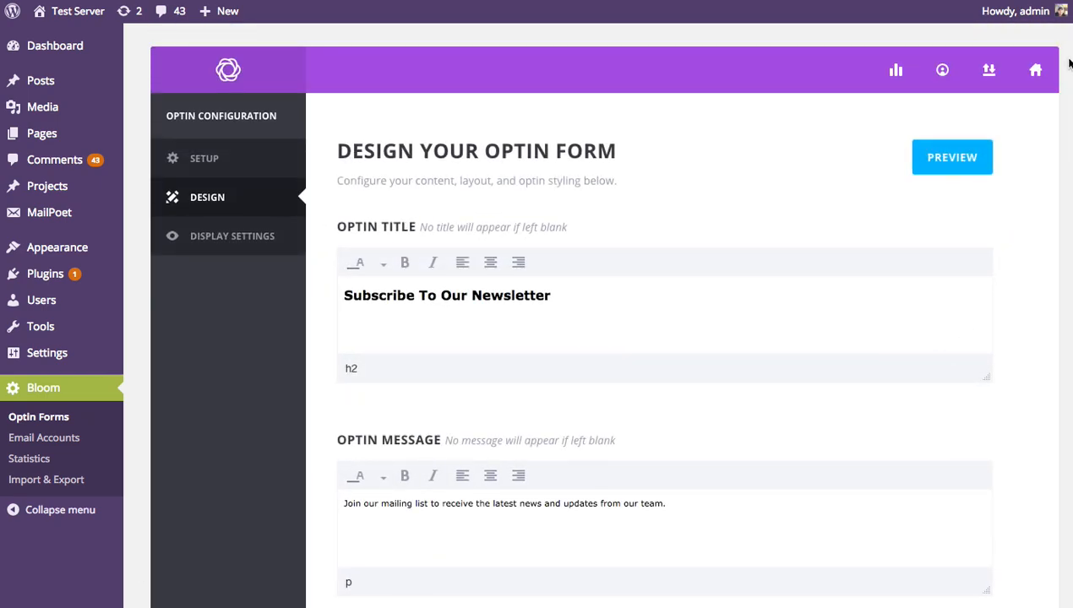
Change the optin title to "Sign Up To Our Newsletter To Get Access To Our Daily Blog Posts" and proceed to the display settings.
scroll(664, 338, "down", 1)
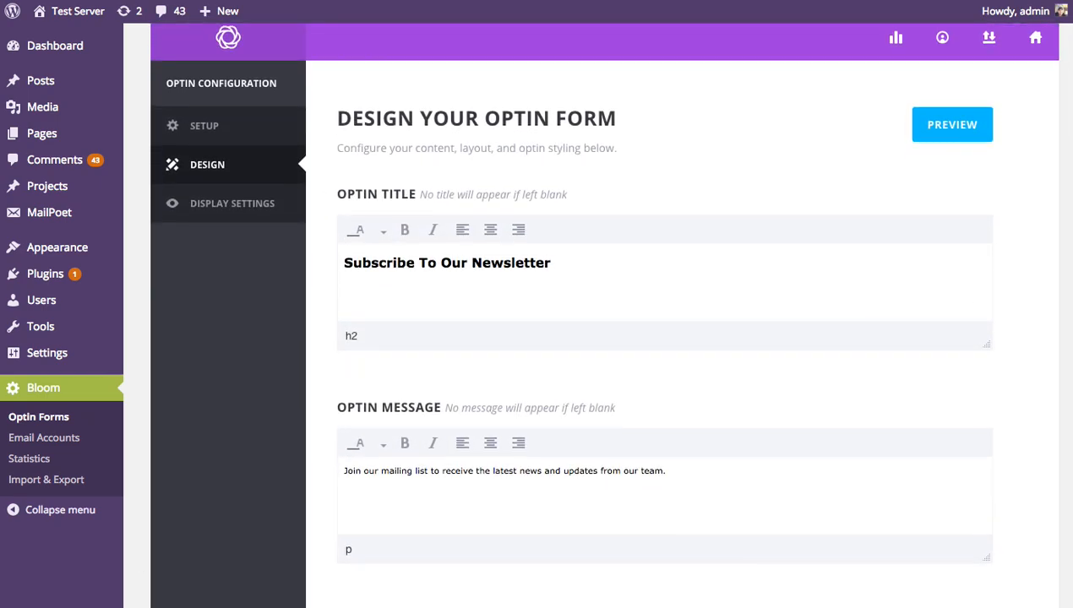
scroll(664, 338, "up", 1)
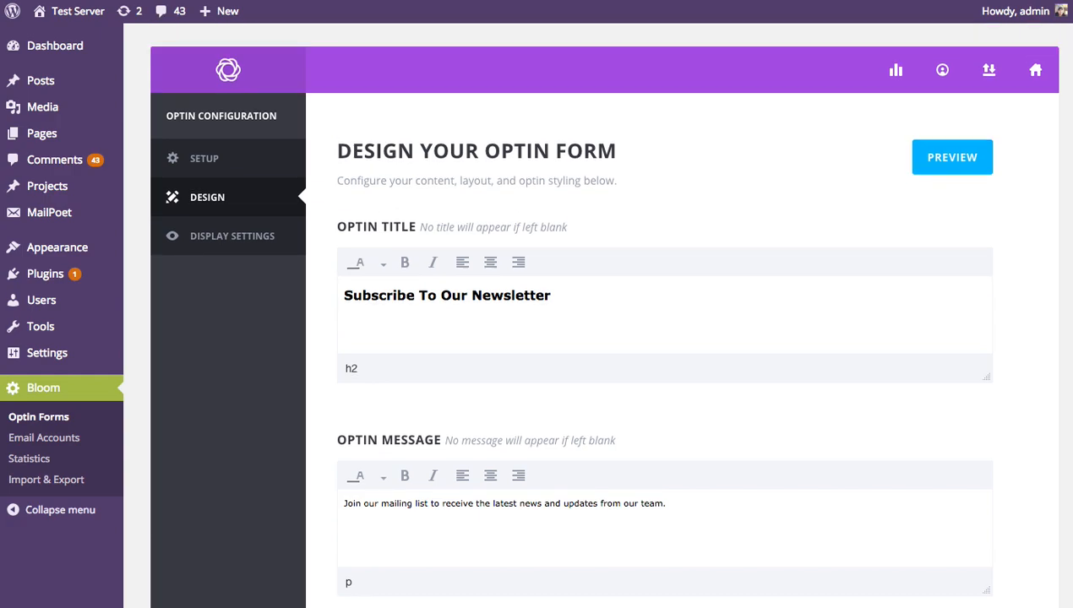
triple_click(616, 303)
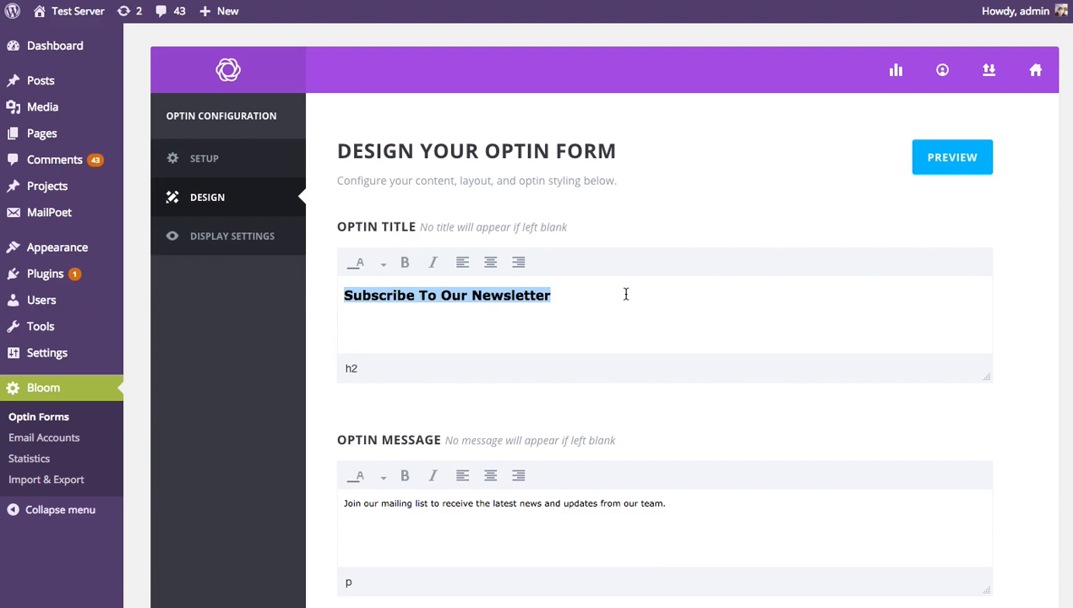
type("Sign Up To ")
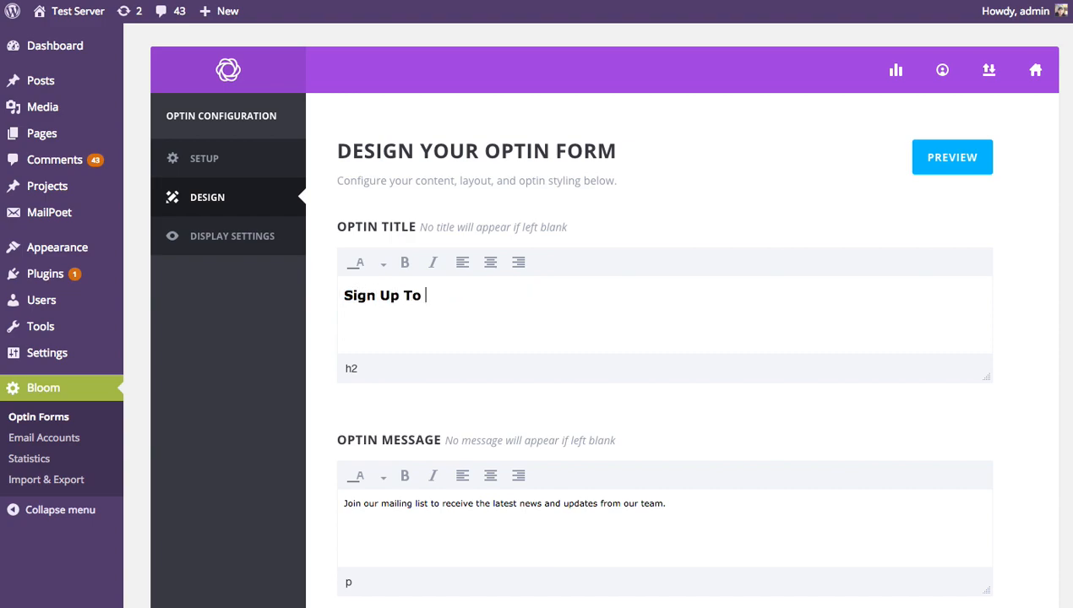
type("Our Newsle")
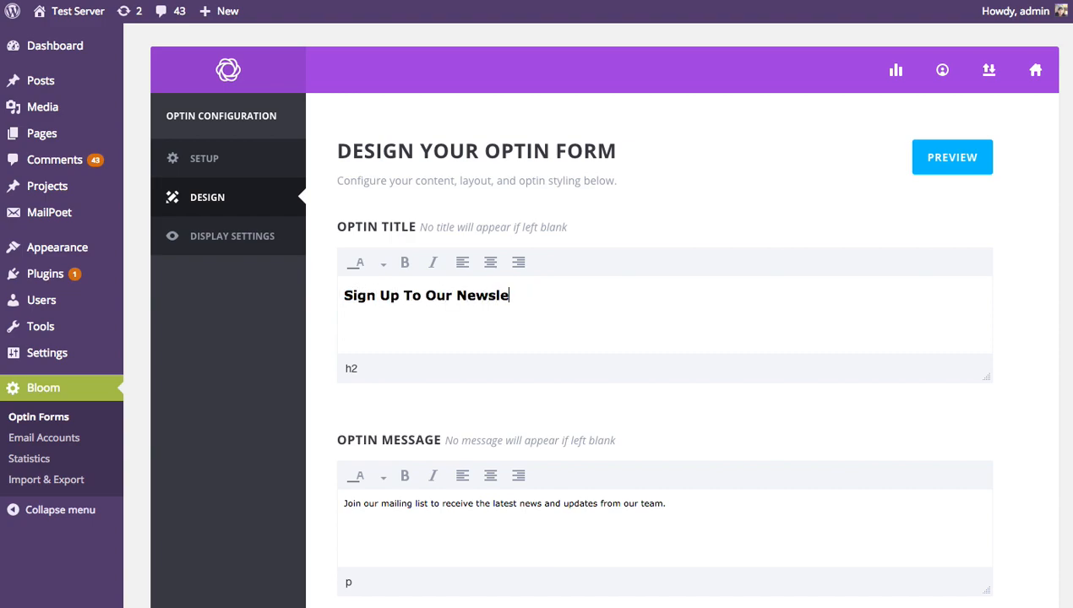
type("tter To Get")
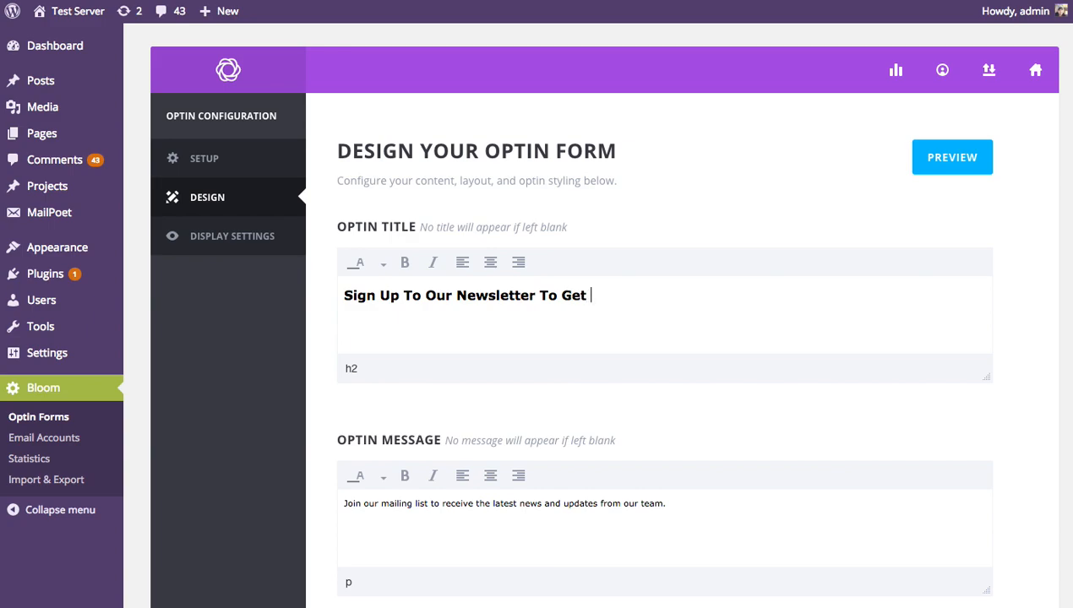
type(" Access To ")
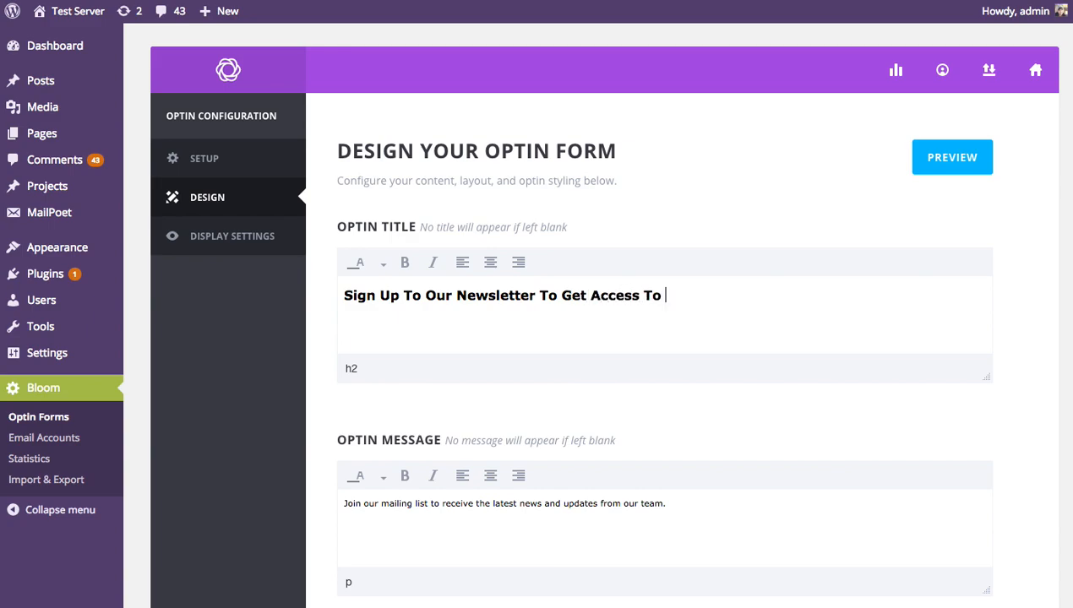
type("Our Daily Blog Posts")
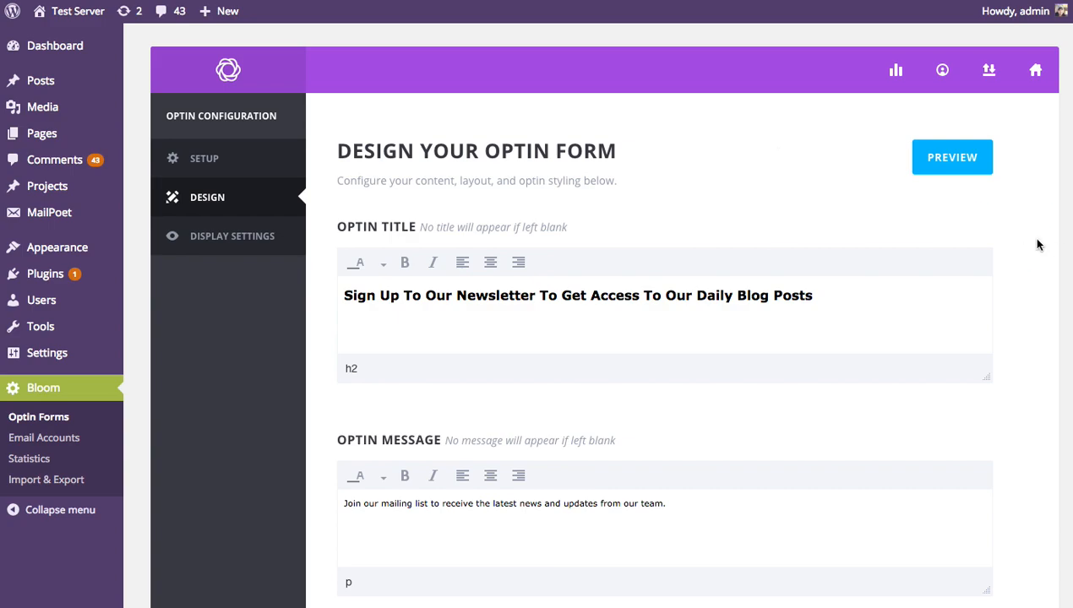
scroll(1026, 224, "down", 15)
left_click(915, 409)
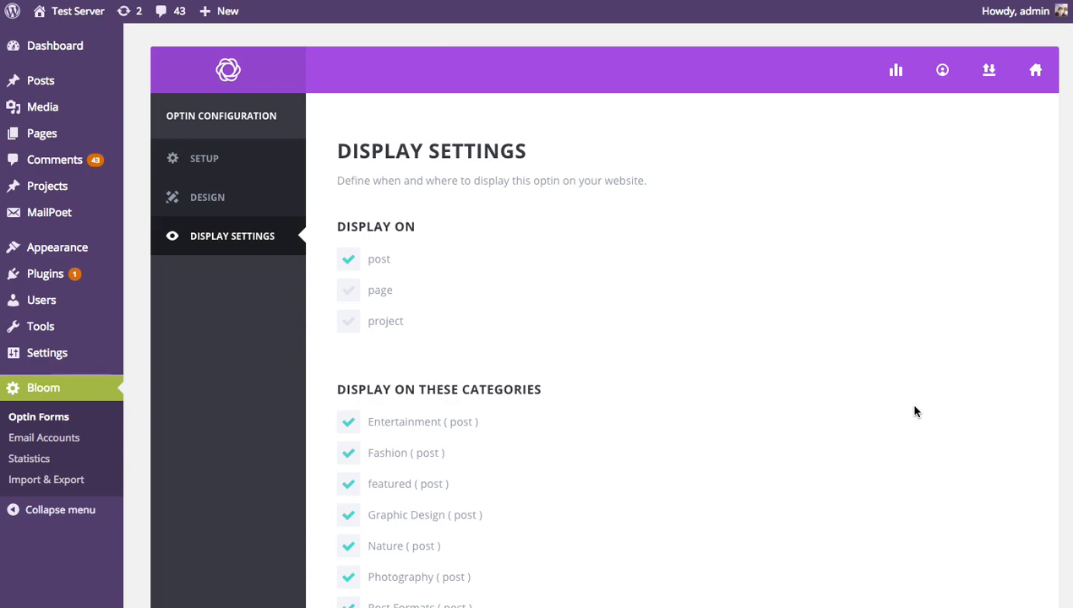
Examine which post types and categories are set to display the optin.
scroll(1064, 74, "down", 1)
scroll(600, 313, "down", 3)
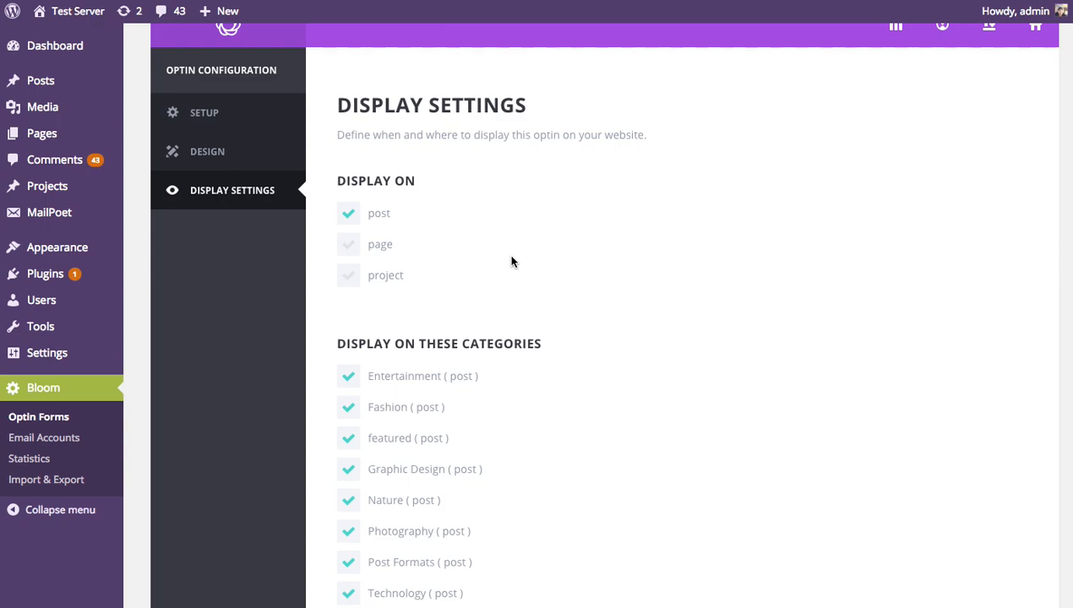
scroll(682, 273, "down", 3)
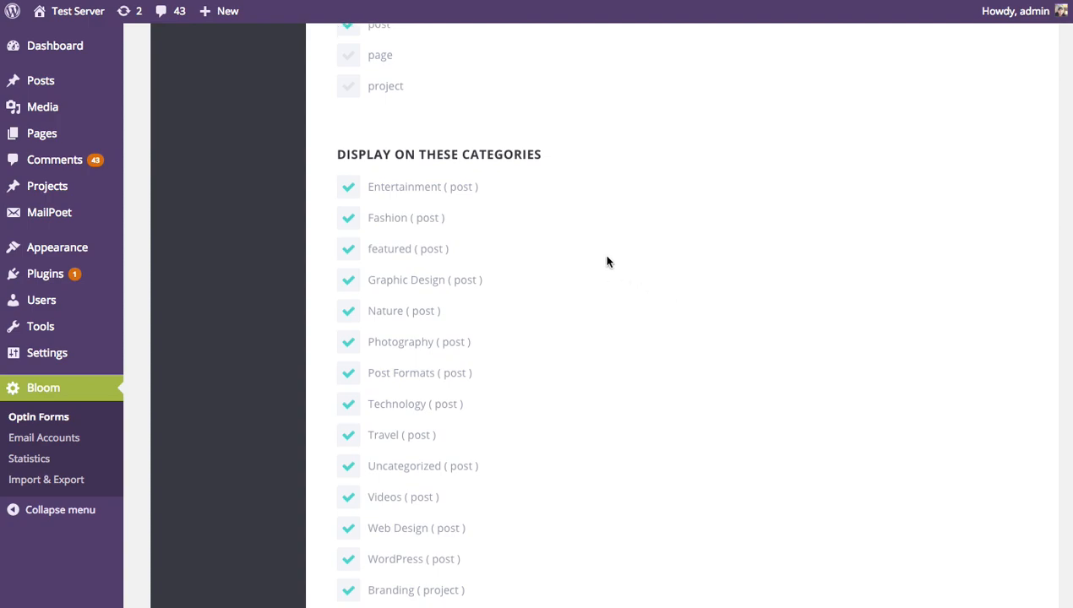
scroll(705, 292, "up", 4)
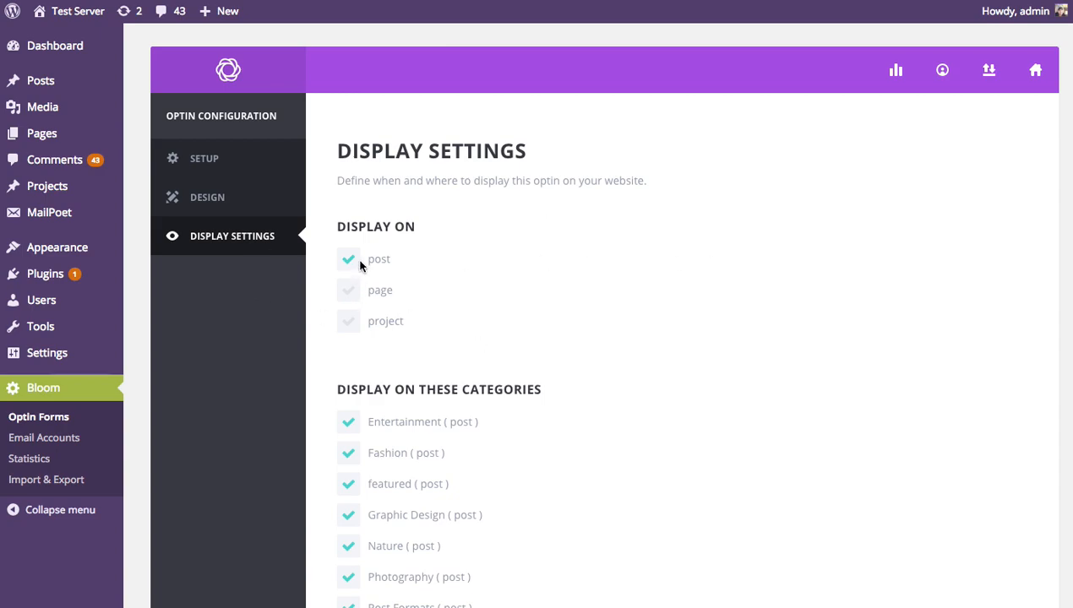
scroll(569, 247, "down", 1)
scroll(560, 251, "down", 3)
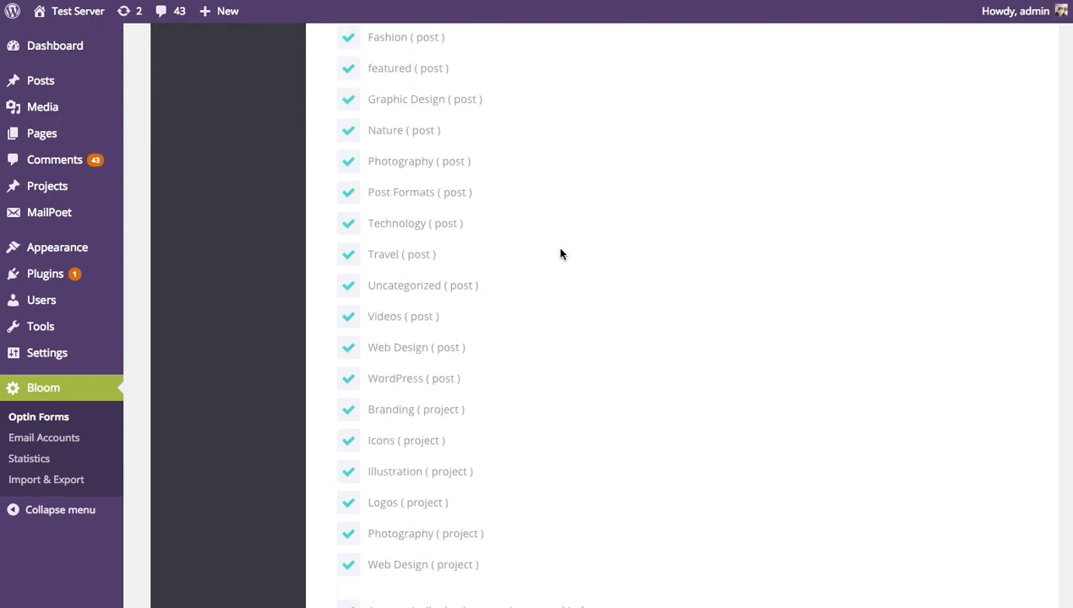
scroll(554, 250, "up", 5)
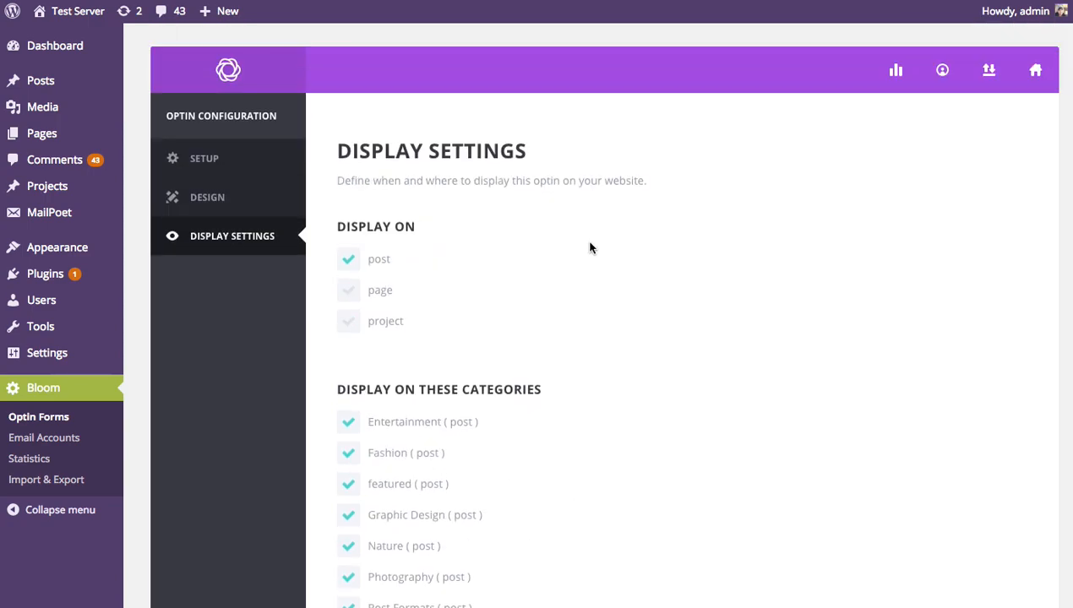
scroll(490, 267, "down", 3)
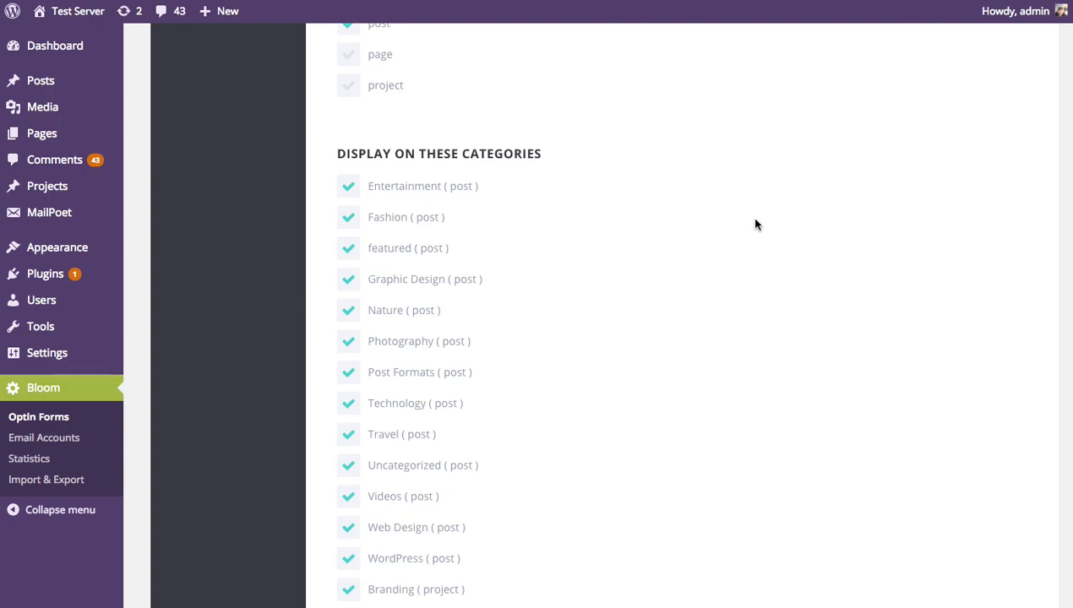
Review the pages available for the Display On These Pages override without choosing any.
scroll(756, 223, "down", 8)
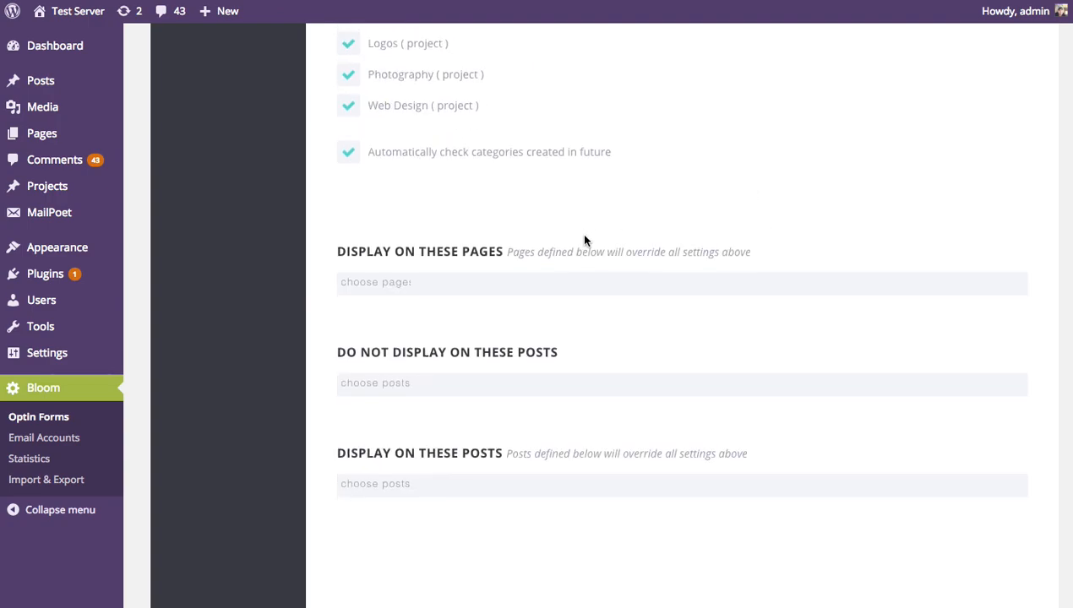
left_click(424, 283)
left_click(329, 237)
left_click(406, 280)
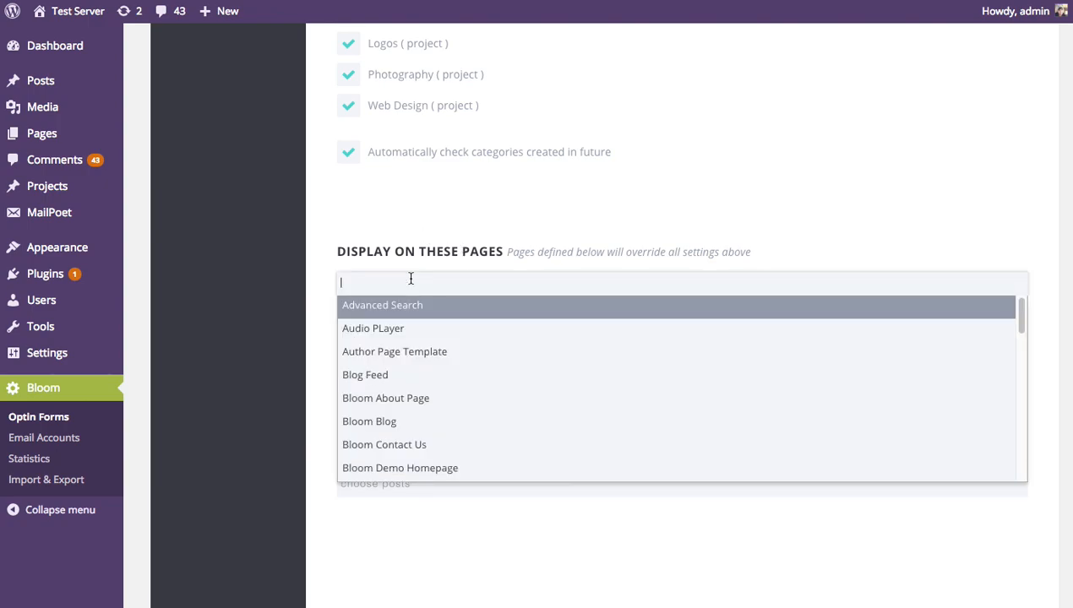
left_click(623, 224)
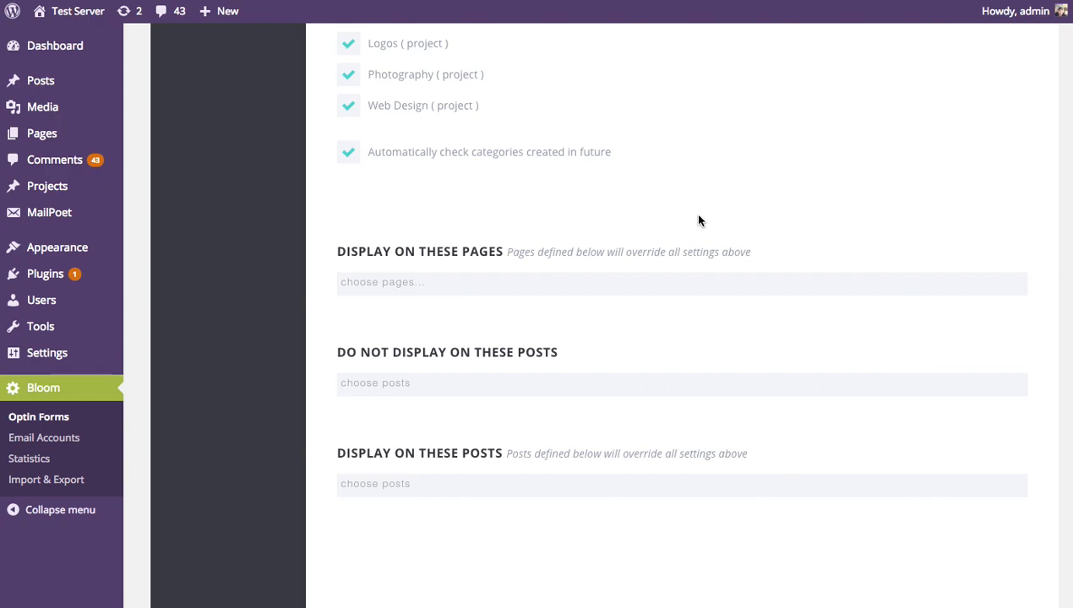
Review the display settings once more, keep them as they are, and save and exit the optin.
scroll(698, 221, "up", 10)
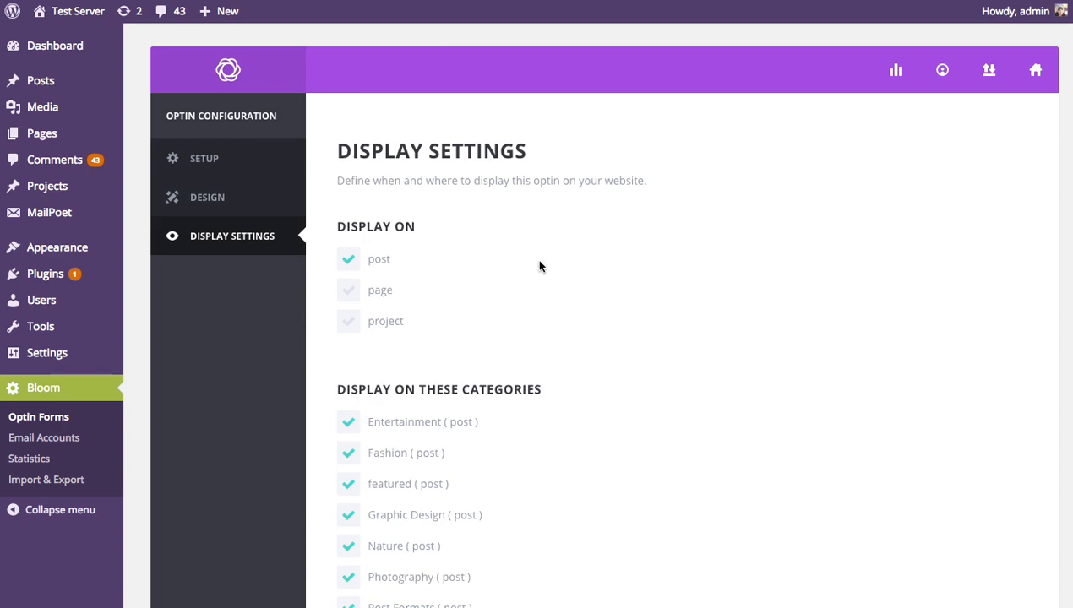
scroll(512, 245, "down", 2)
scroll(419, 264, "down", 15)
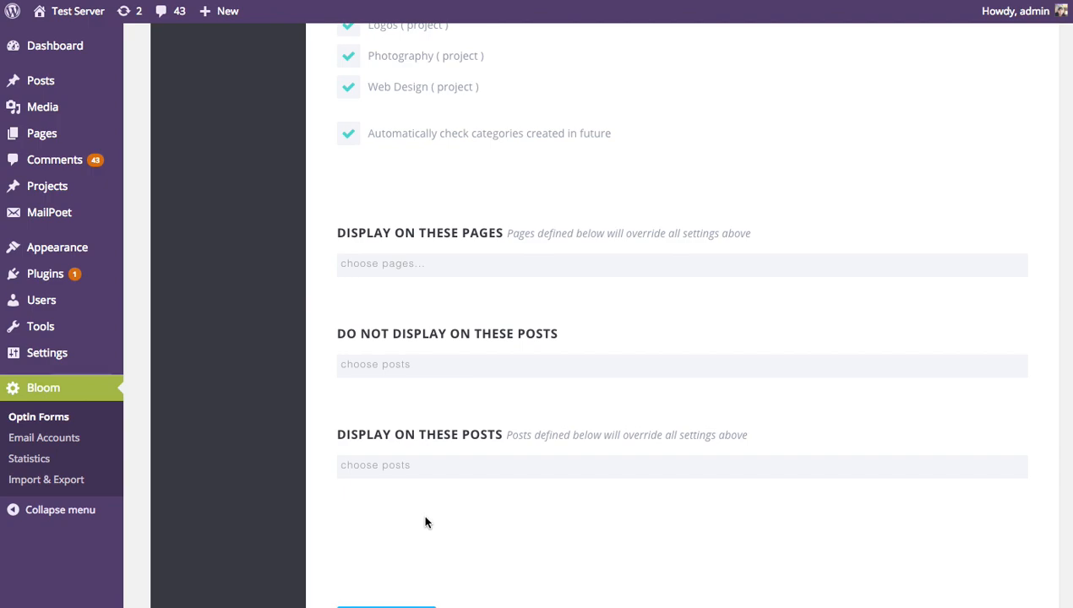
scroll(636, 503, "down", 5)
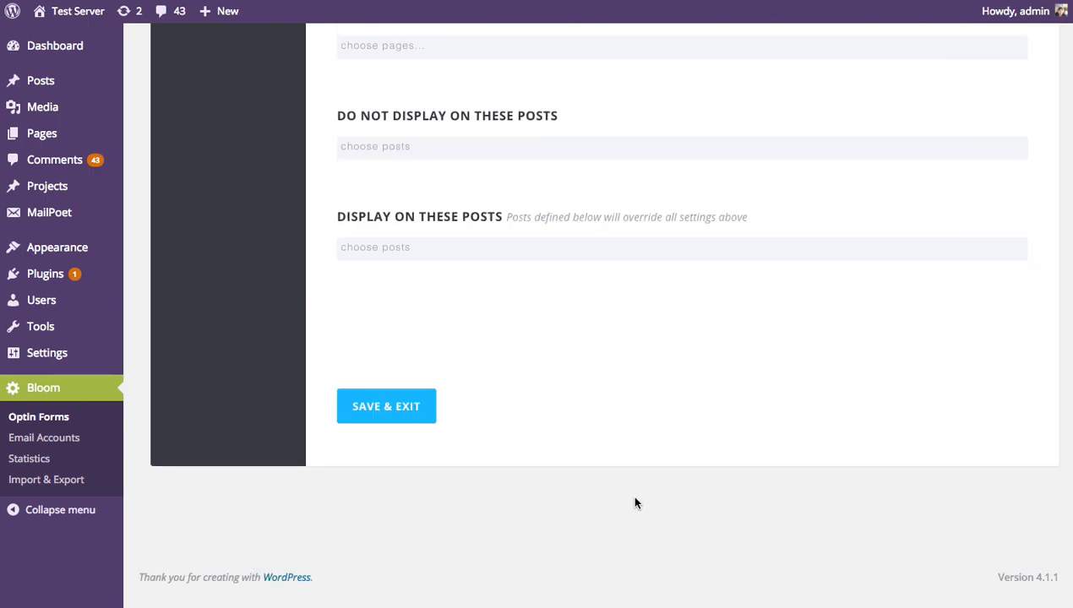
left_click(403, 414)
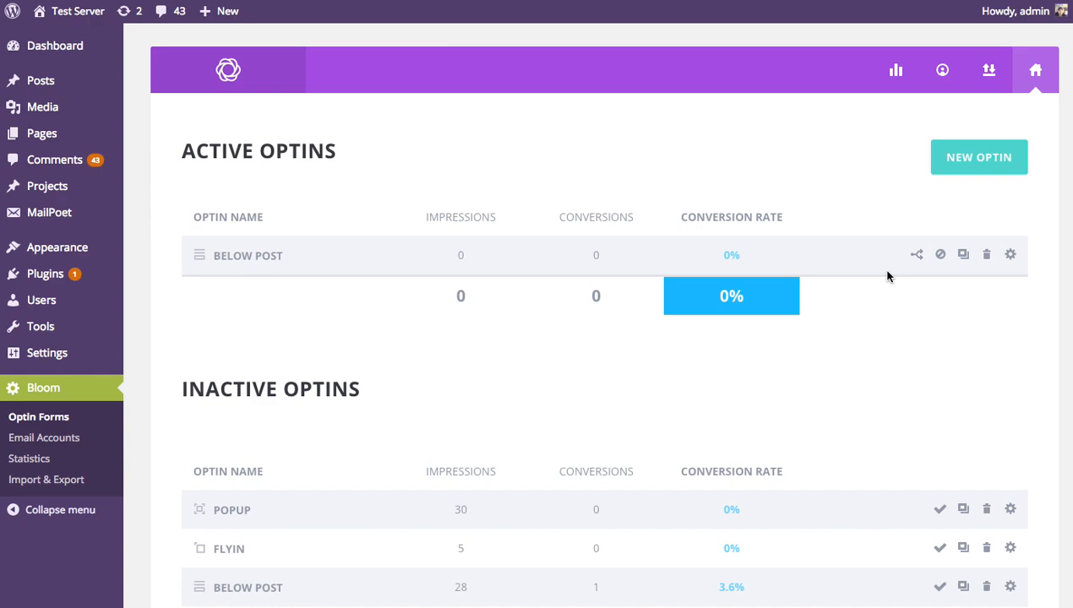
Visit the live site and look over its home page for the optin form.
mouse_move(74, 13)
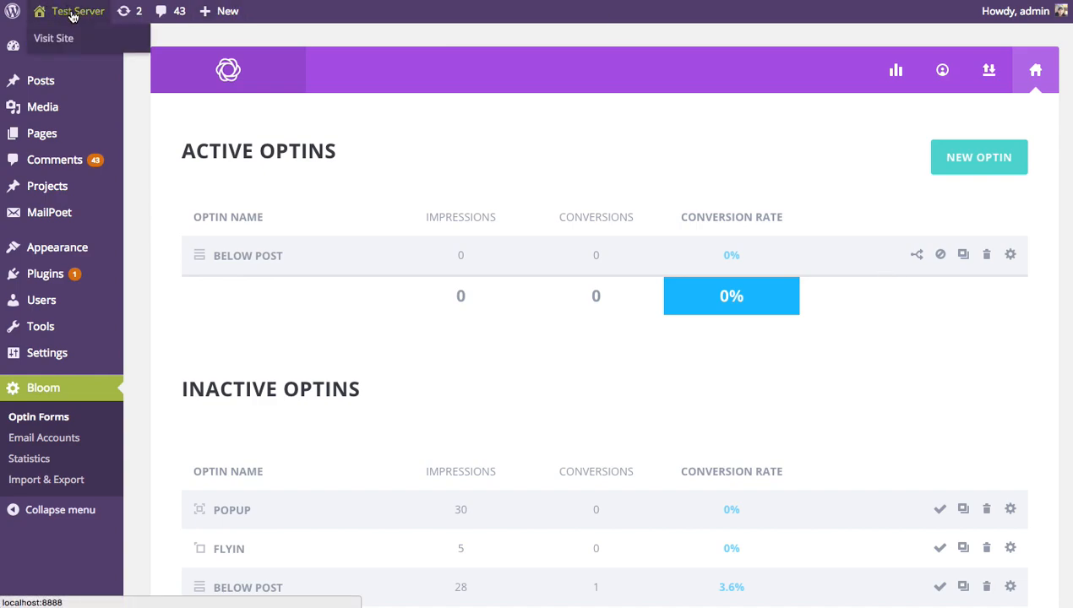
left_click(75, 14)
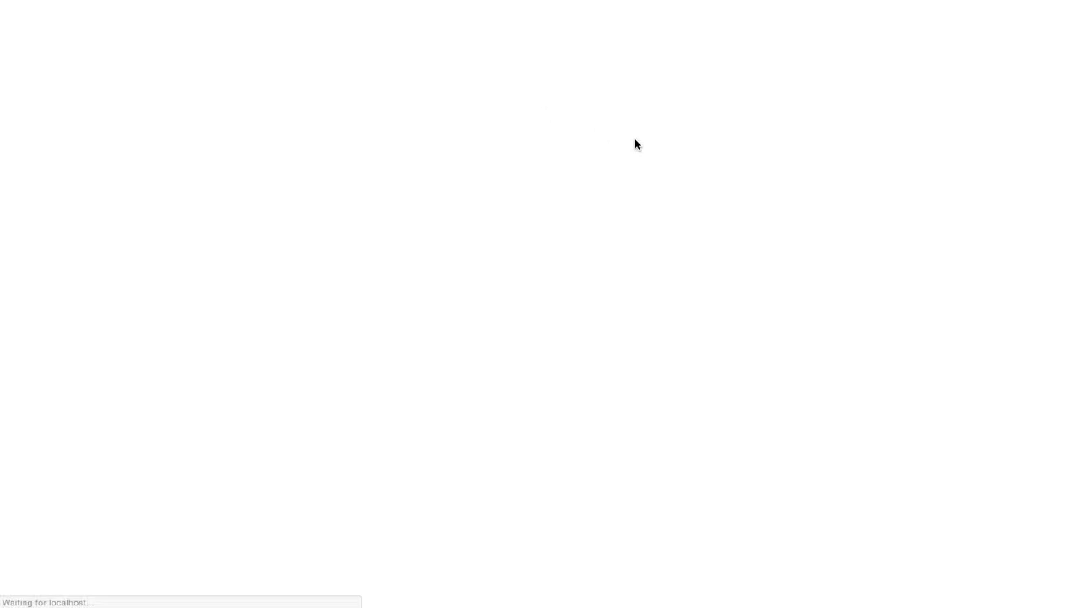
scroll(896, 173, "down", 10)
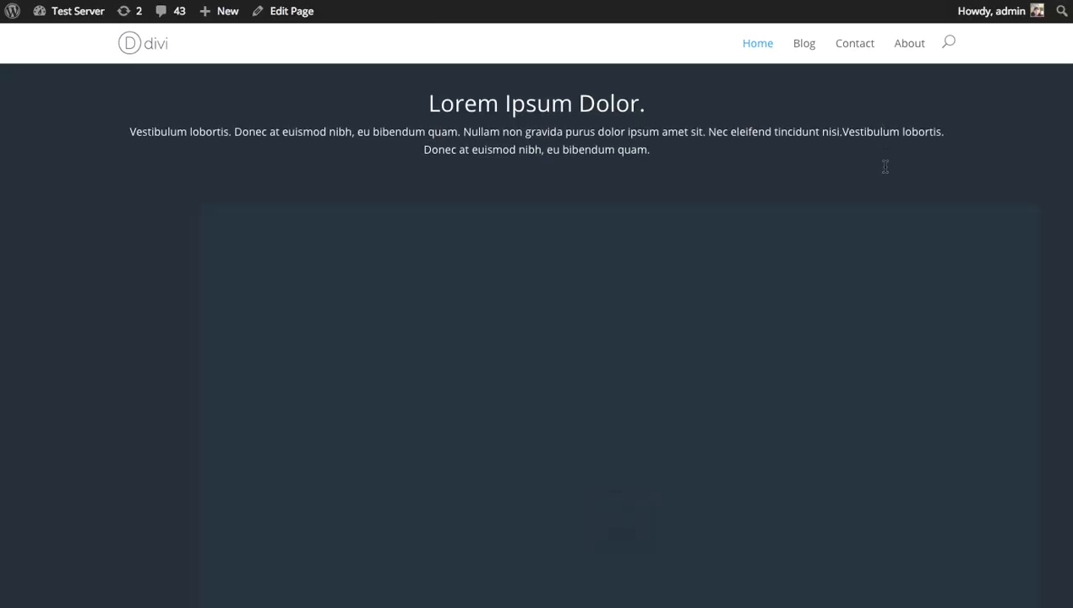
scroll(885, 171, "down", 20)
scroll(885, 171, "up", 5)
scroll(885, 171, "down", 5)
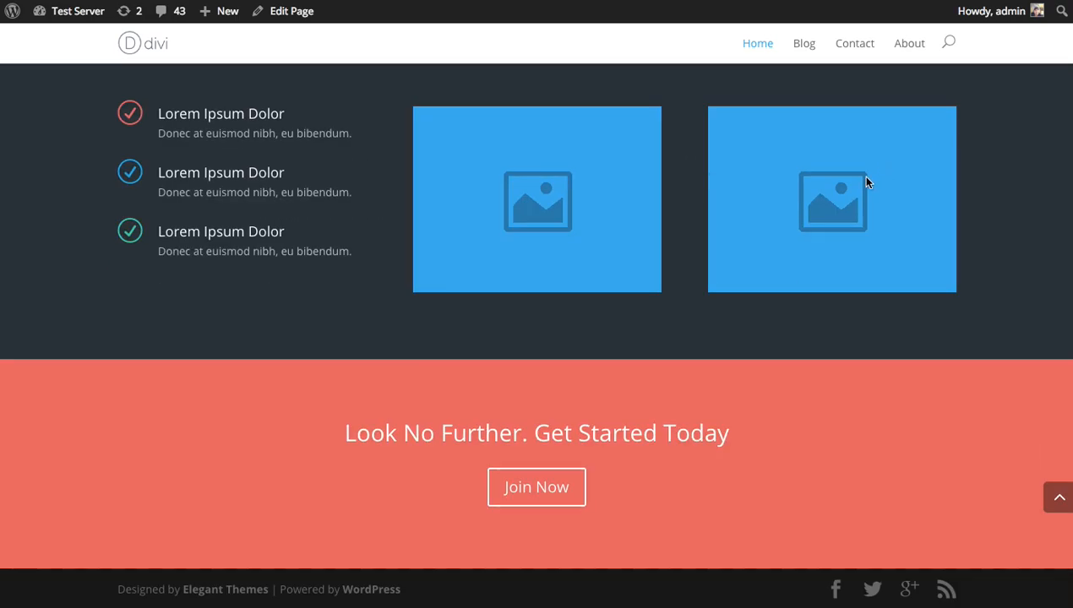
scroll(836, 203, "up", 20)
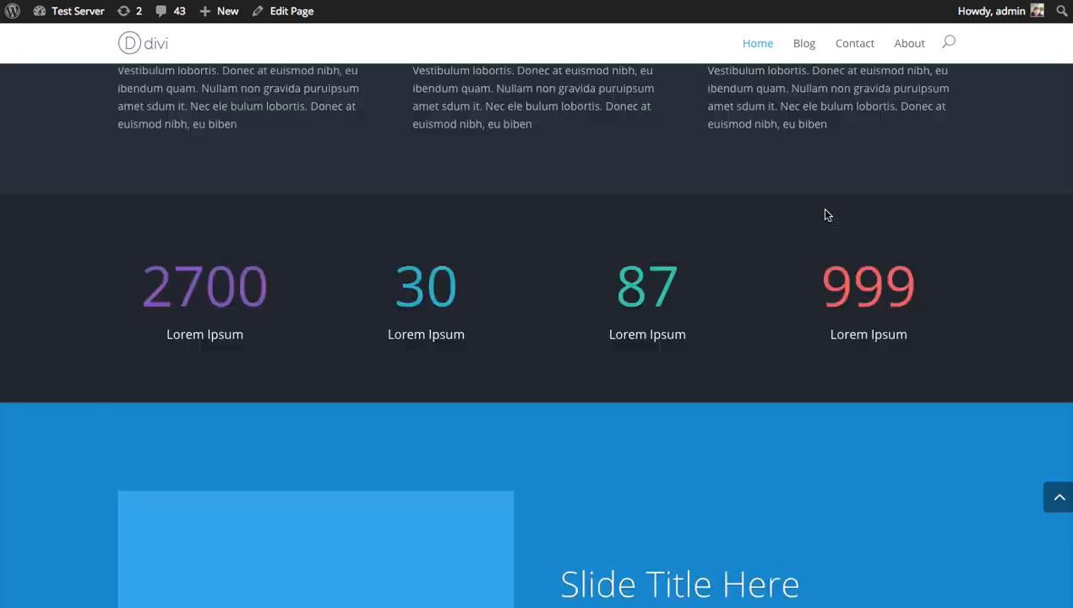
scroll(827, 219, "up", 4)
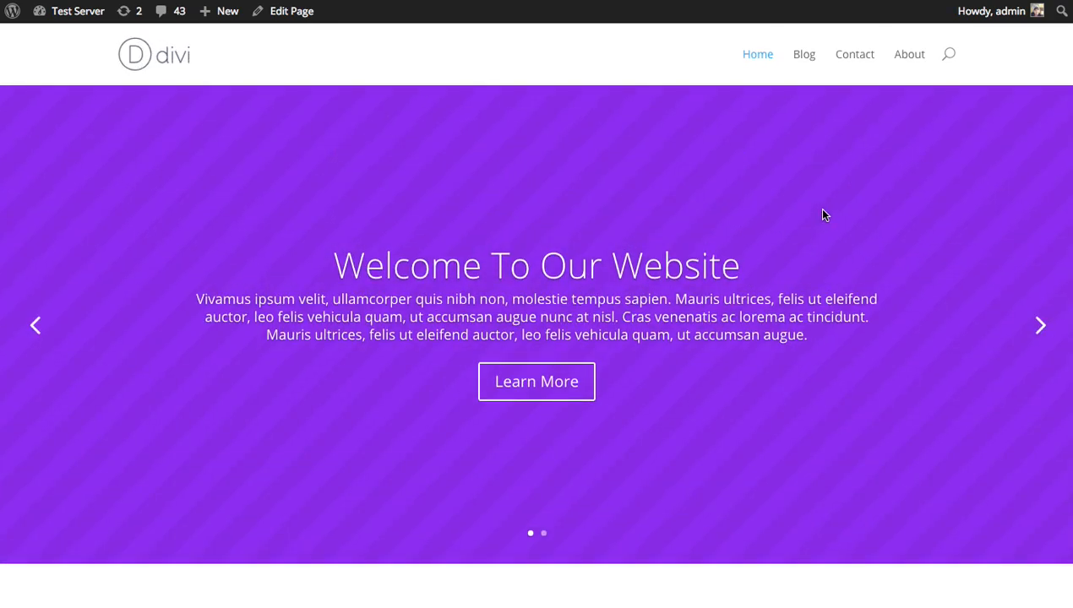
Open the blog post "Meet The Car Of The Future" and check the optin form below its content.
left_click(807, 59)
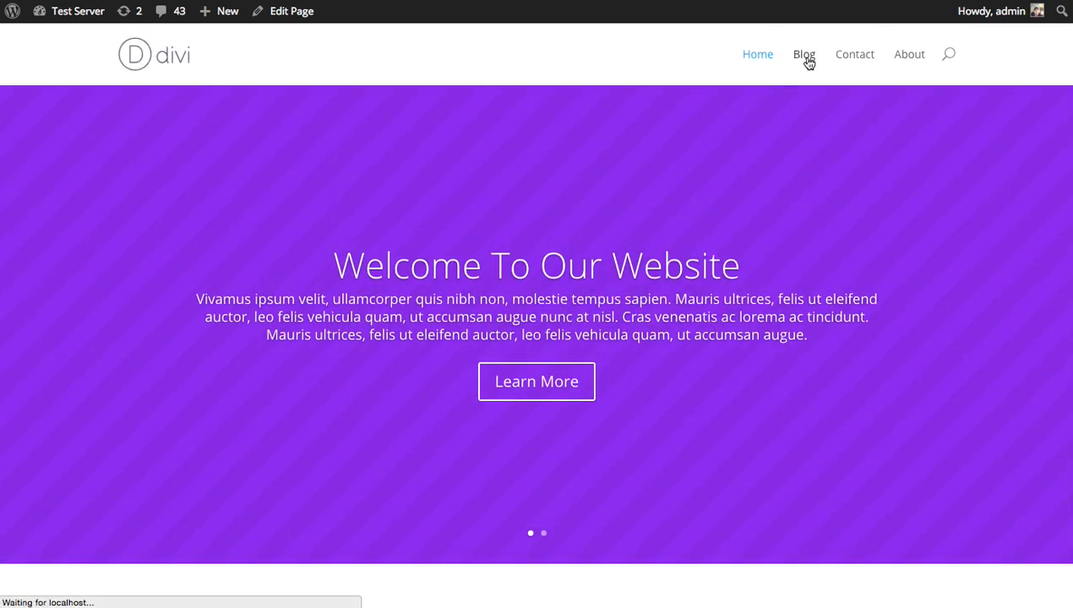
left_click(281, 452)
scroll(976, 175, "down", 15)
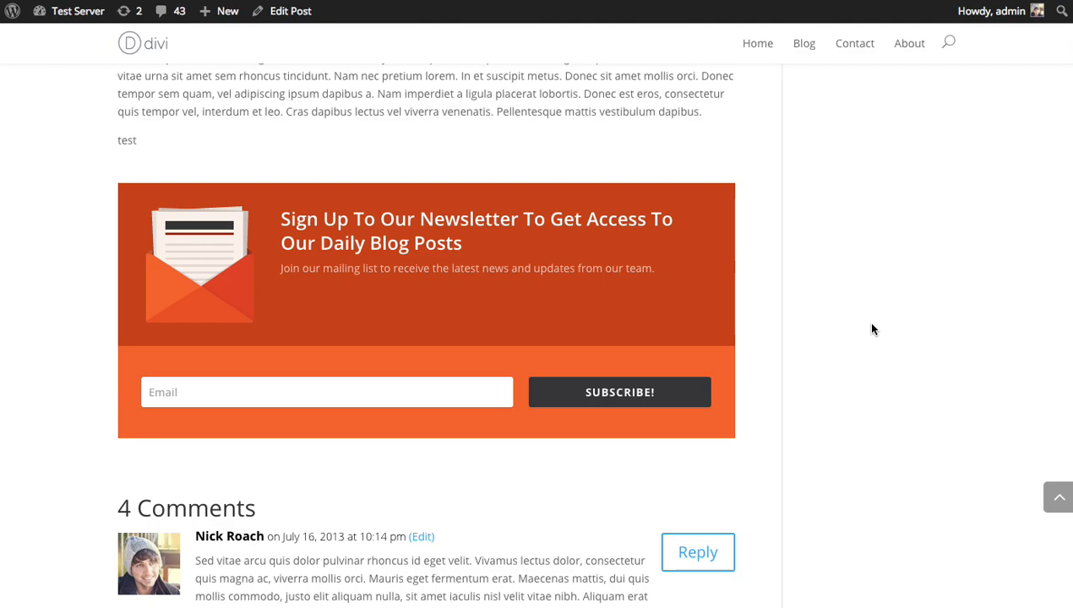
scroll(873, 329, "up", 15)
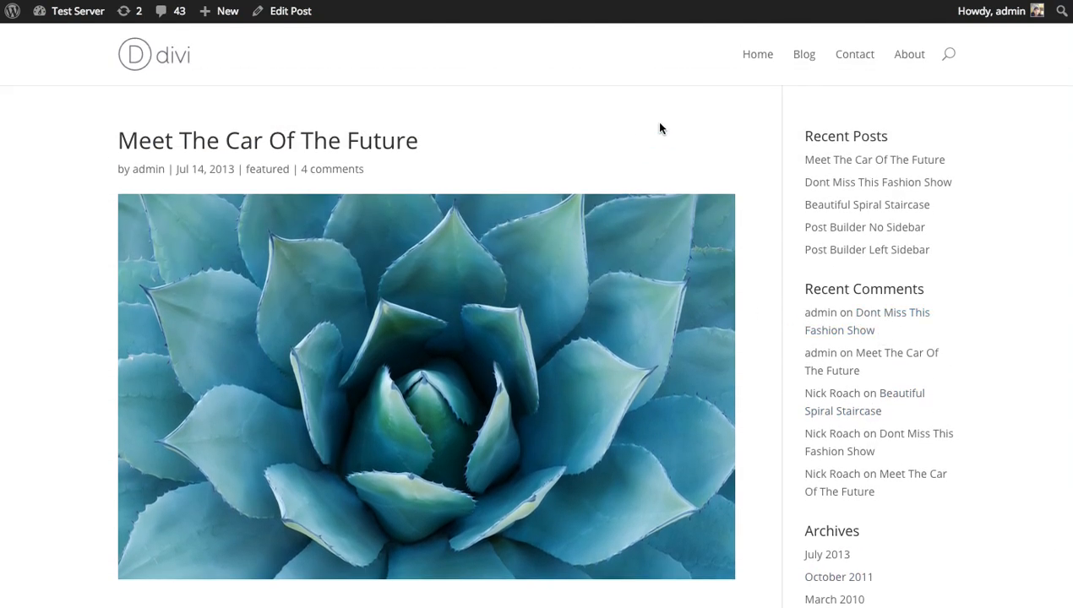
Return to the blog listing and single out the post "Dont Miss This Fashion Show" among the articles.
left_click(806, 56)
scroll(698, 235, "down", 3)
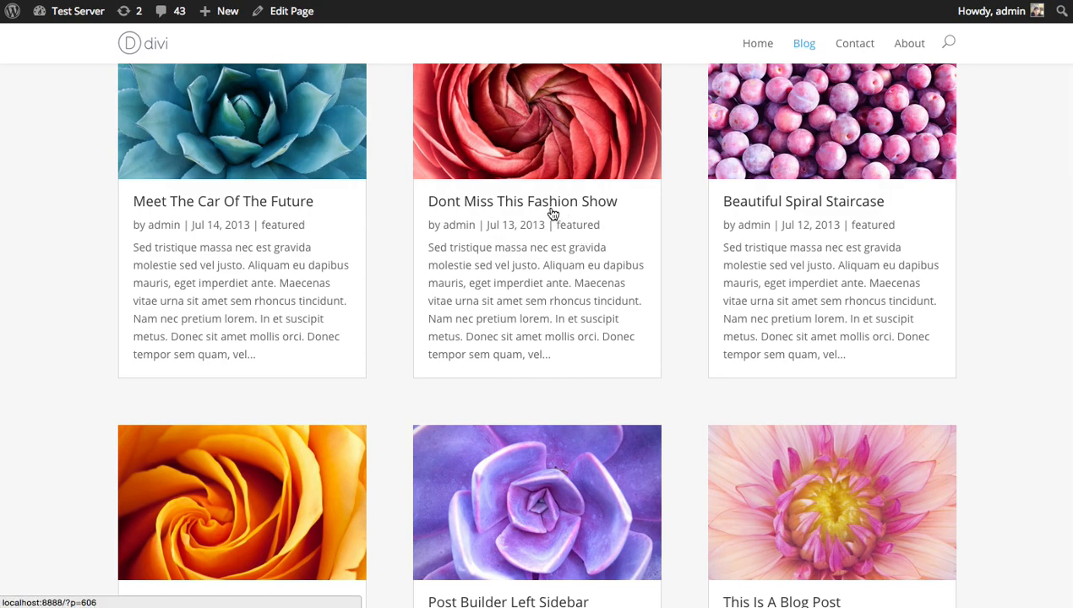
scroll(541, 218, "up", 3)
scroll(416, 369, "down", 1)
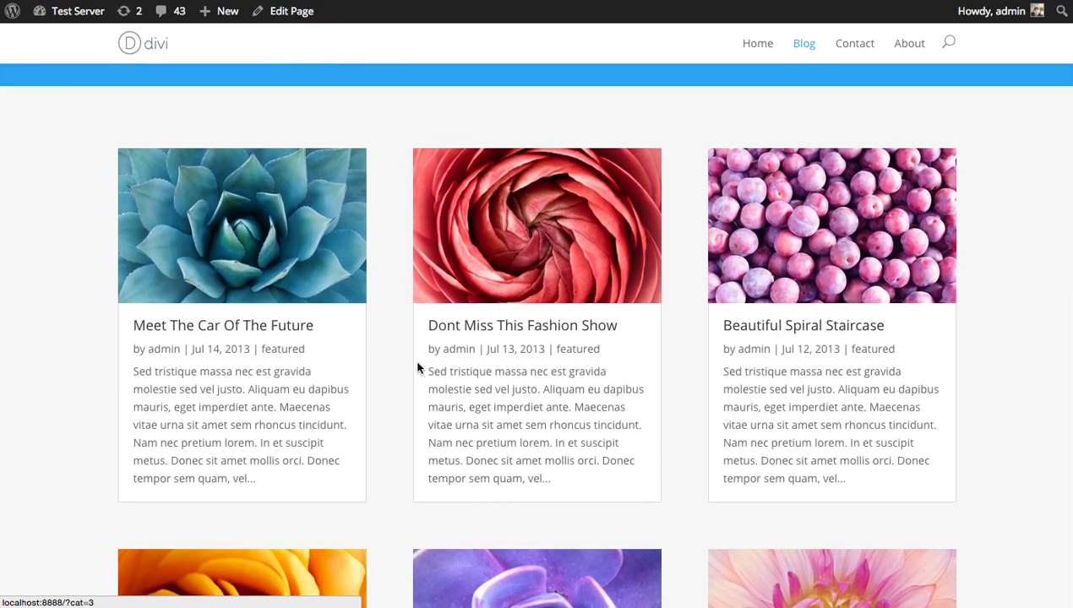
left_click_drag(622, 324, 496, 335)
left_click(582, 335)
left_click_drag(621, 326, 422, 328)
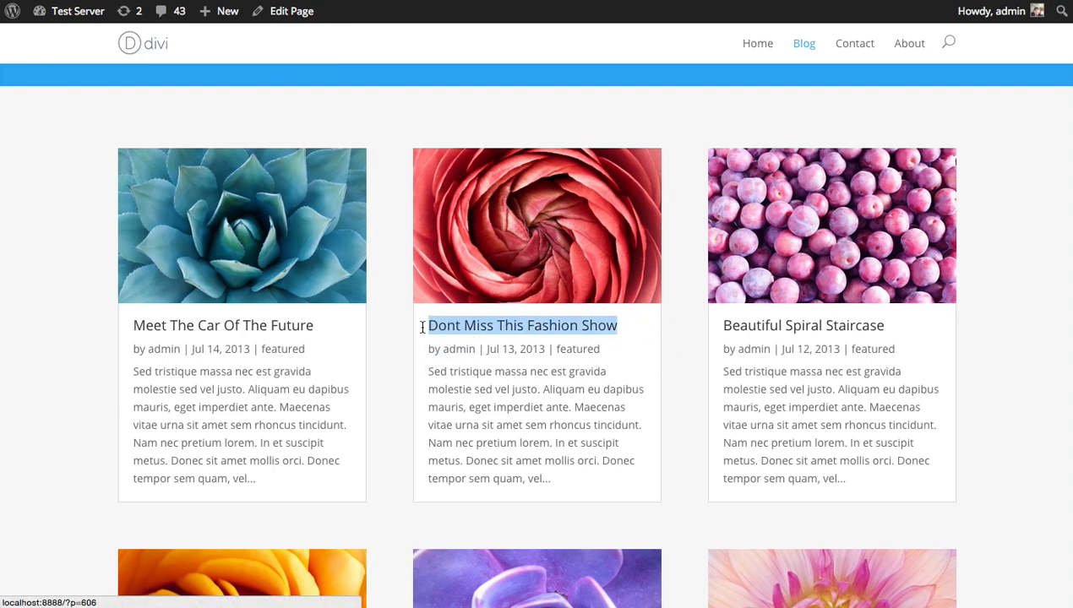
left_click(1025, 311)
scroll(1018, 310, "down", 3)
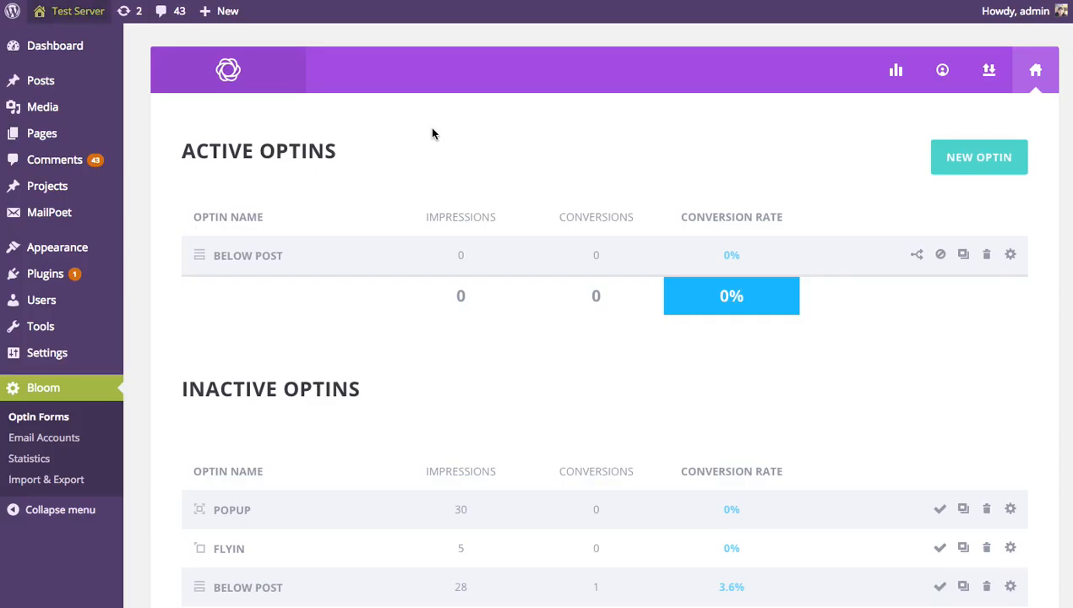
Duplicate the active Below Post optin as a Below Post type and replace the "_copy" suffix in the duplicate's name with 2.
left_click(963, 258)
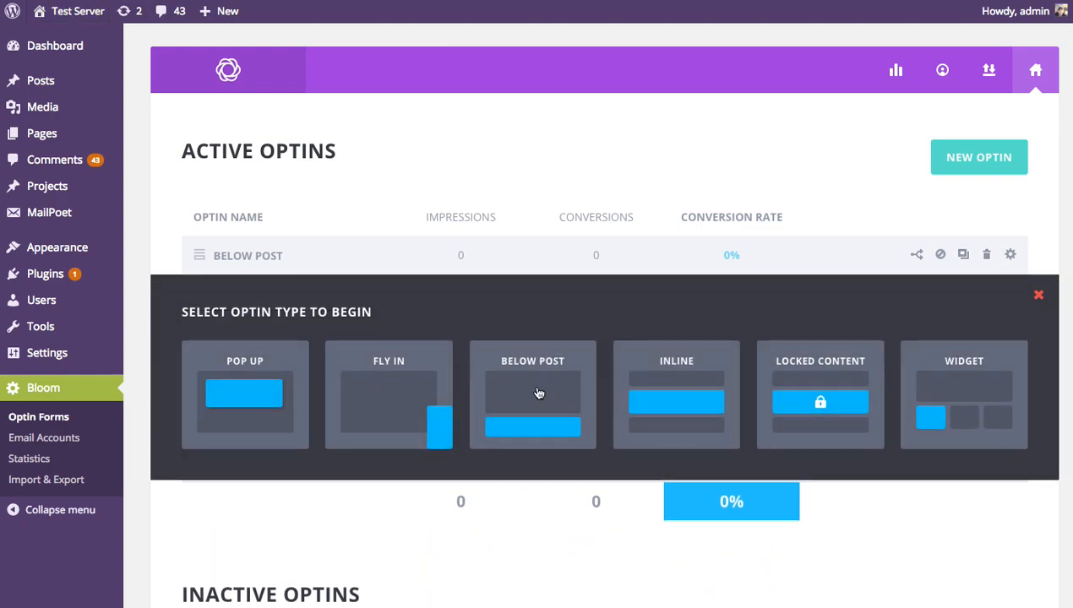
left_click(538, 393)
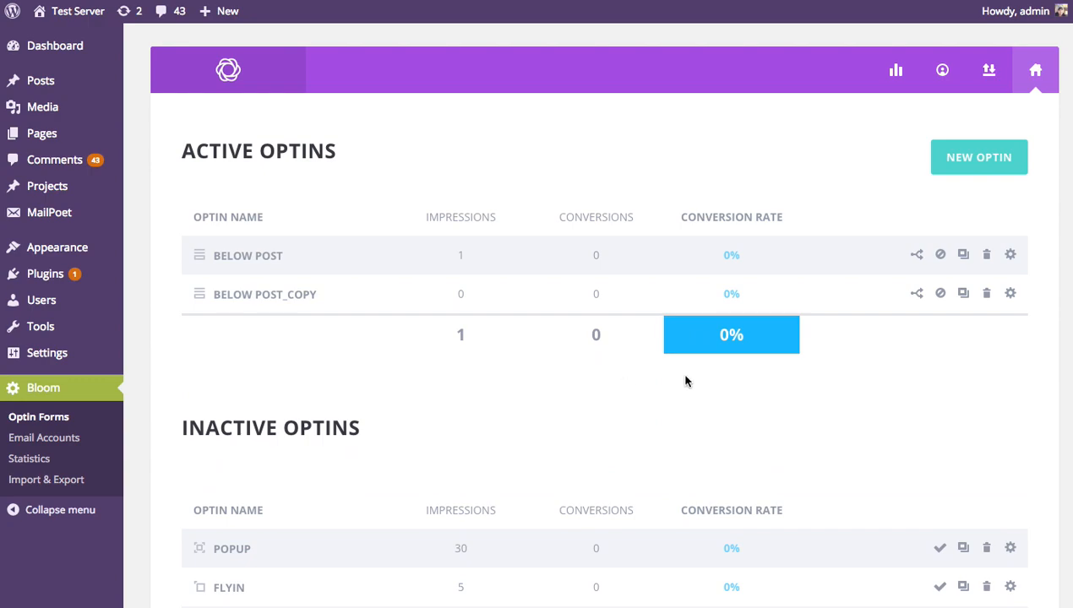
left_click(1010, 293)
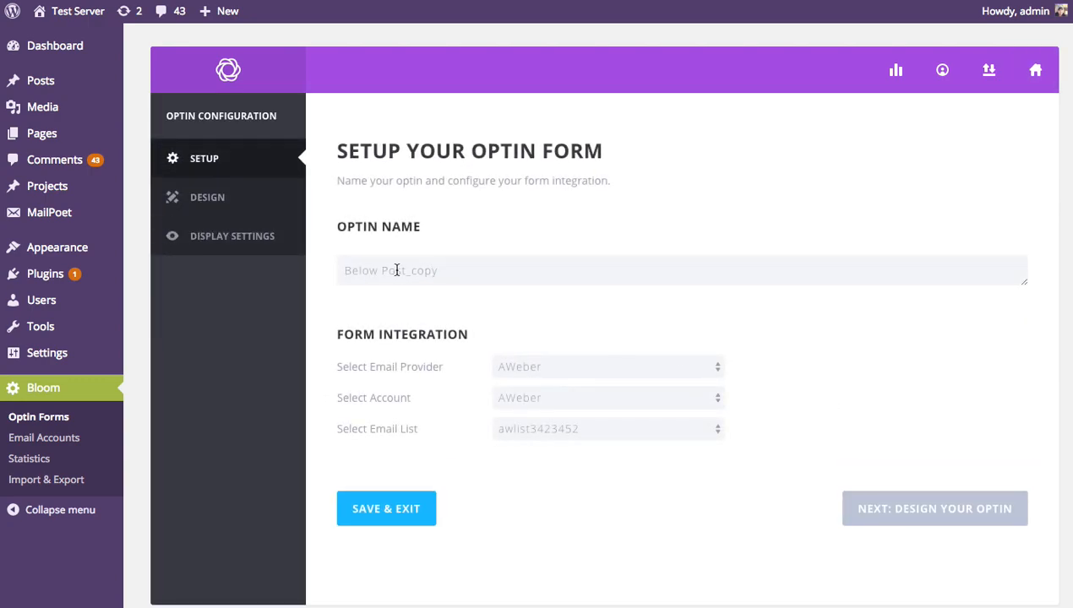
left_click_drag(405, 271, 486, 273)
type("2")
Continue to the duplicate's design settings and set the optin background color to the preset blue.
left_click(940, 516)
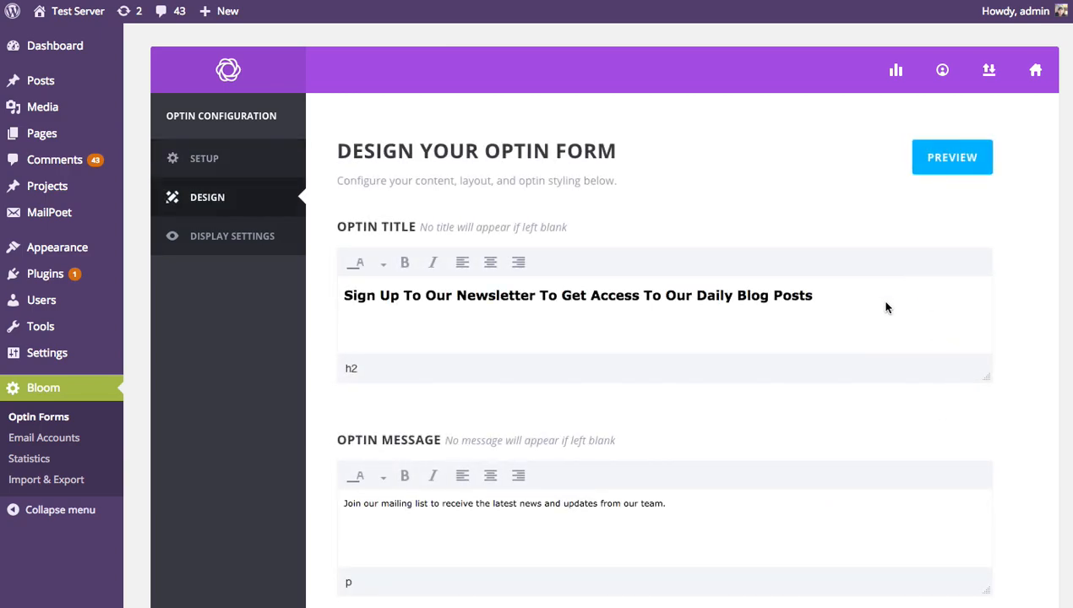
scroll(1020, 263, "down", 3)
scroll(1023, 262, "down", 15)
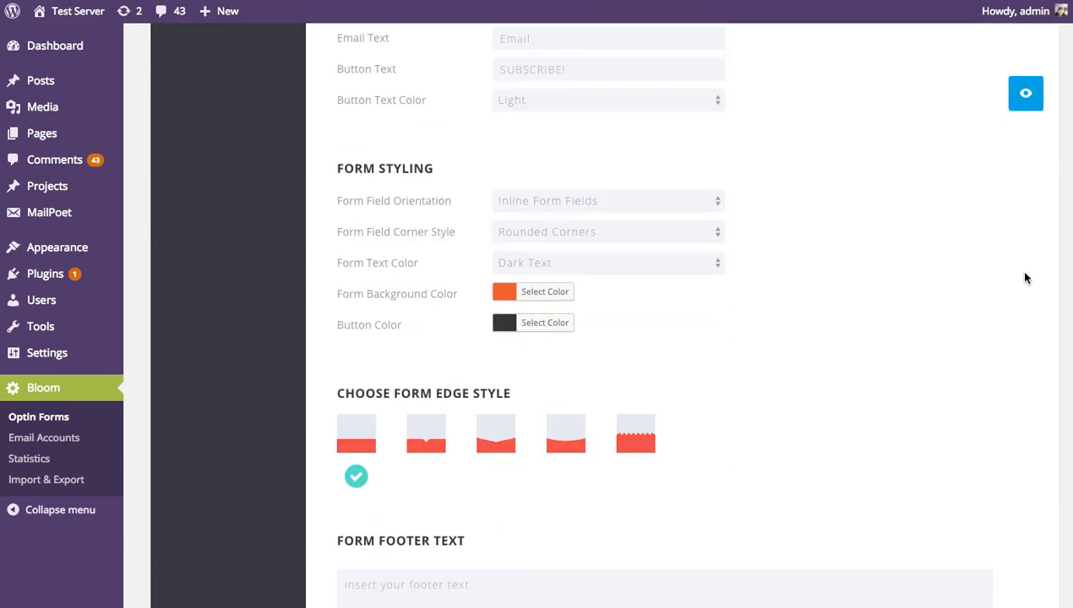
scroll(941, 285, "up", 6)
left_click(514, 237)
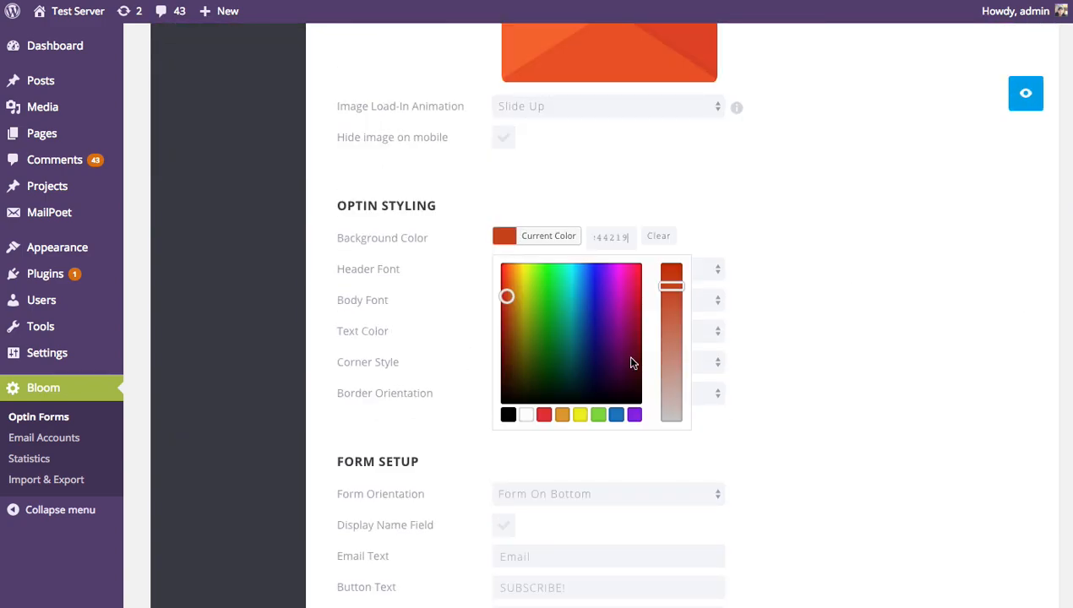
left_click(616, 414)
Change the optin title to "Sign Up To Our Newsletter To Get Access To Tons Of Free Resources".
scroll(926, 351, "up", 10)
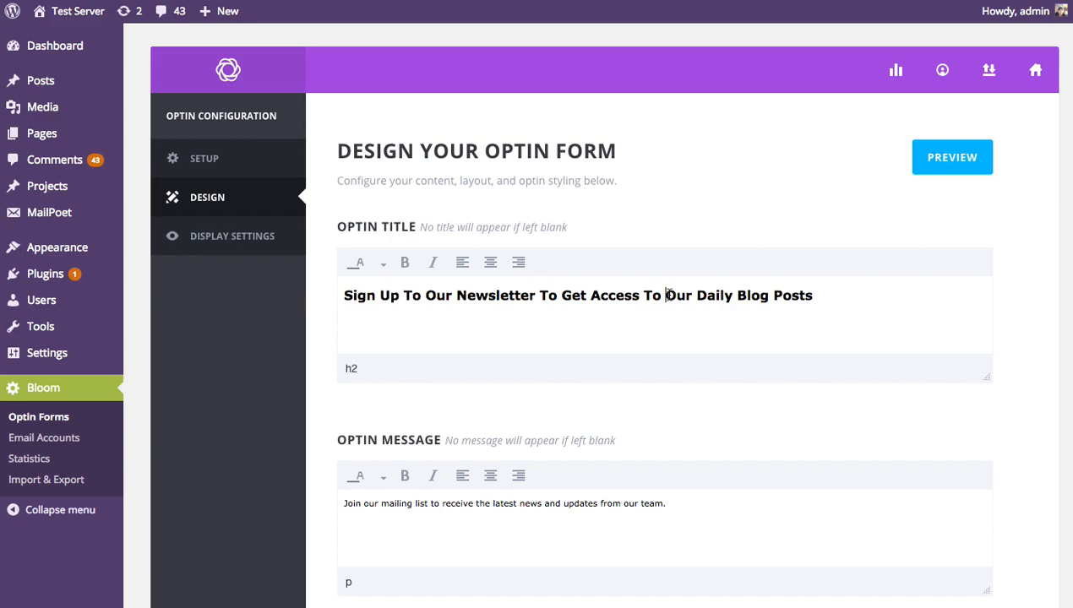
left_click_drag(666, 294, 817, 295)
type("Ton")
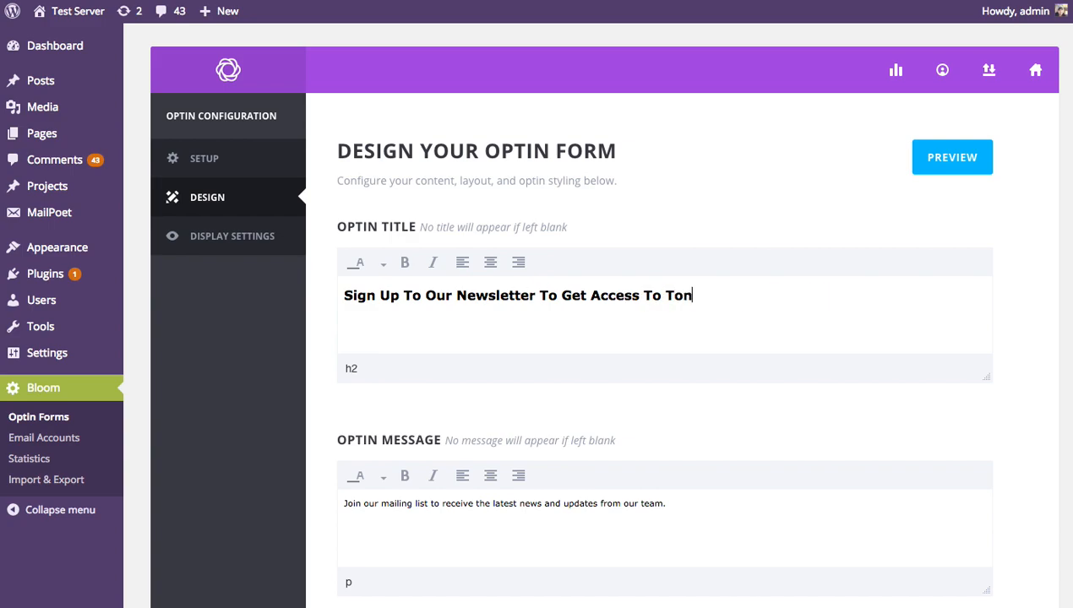
type("s Of Free Resources")
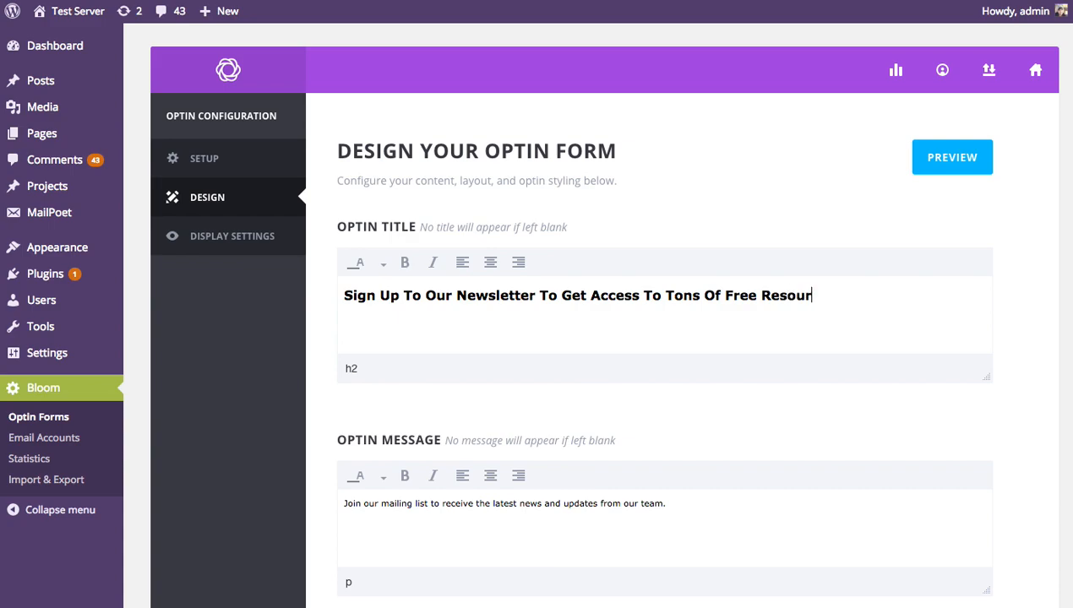
Proceed to the duplicate's display settings and turn off displaying the optin on the post type.
scroll(1008, 326, "down", 15)
scroll(1008, 326, "down", 5)
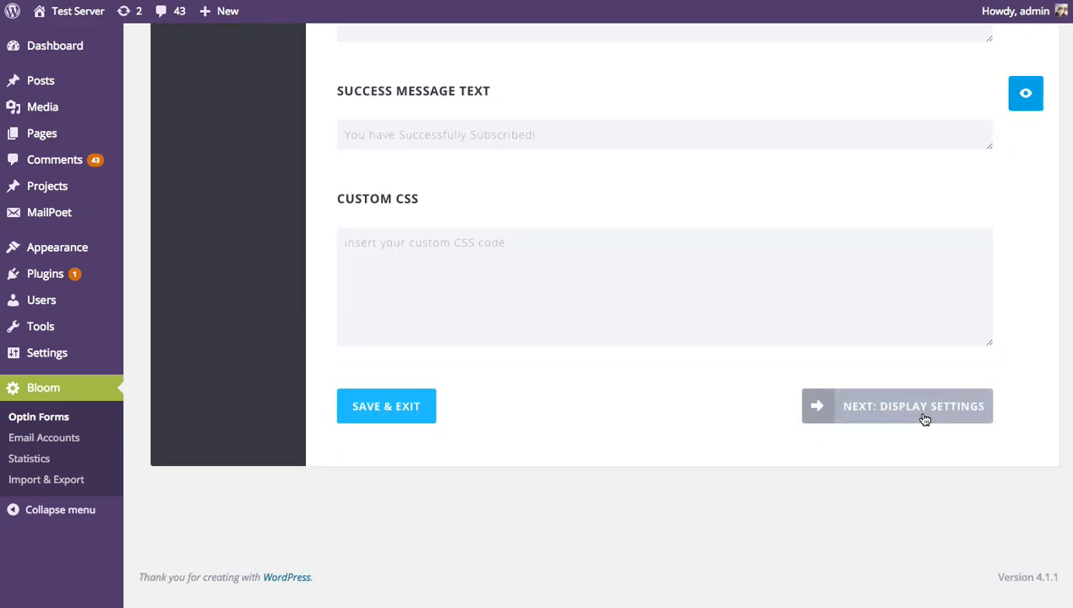
left_click(922, 420)
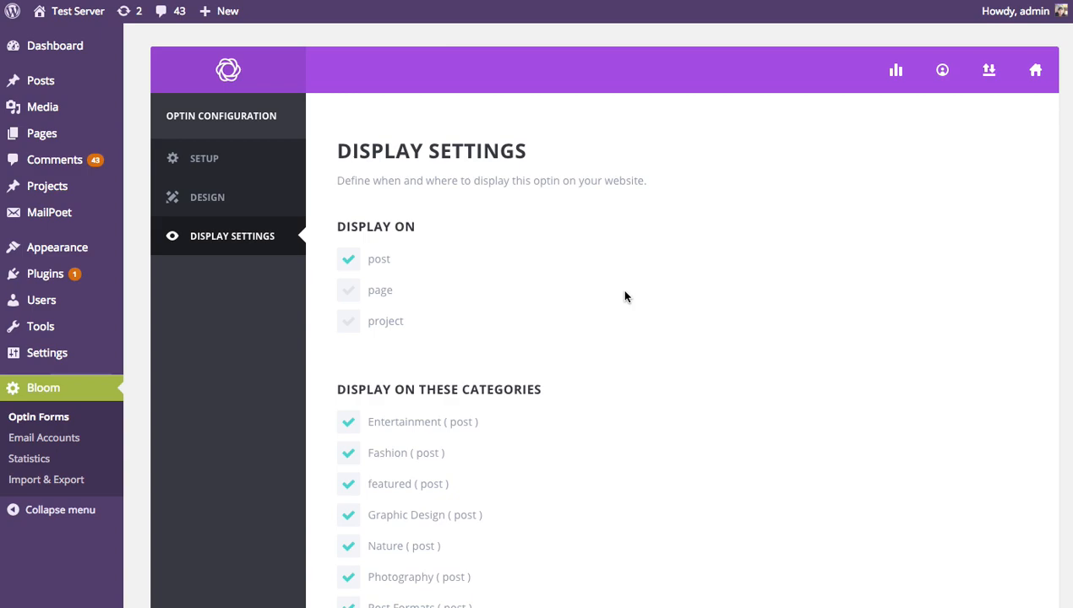
left_click(357, 259)
scroll(630, 325, "down", 3)
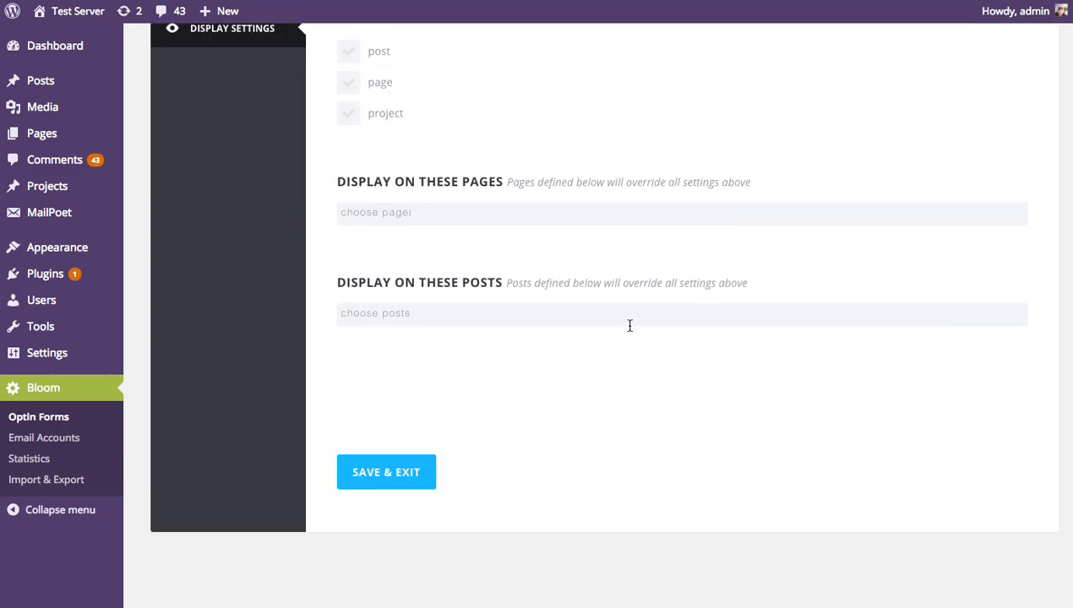
scroll(628, 296, "up", 3)
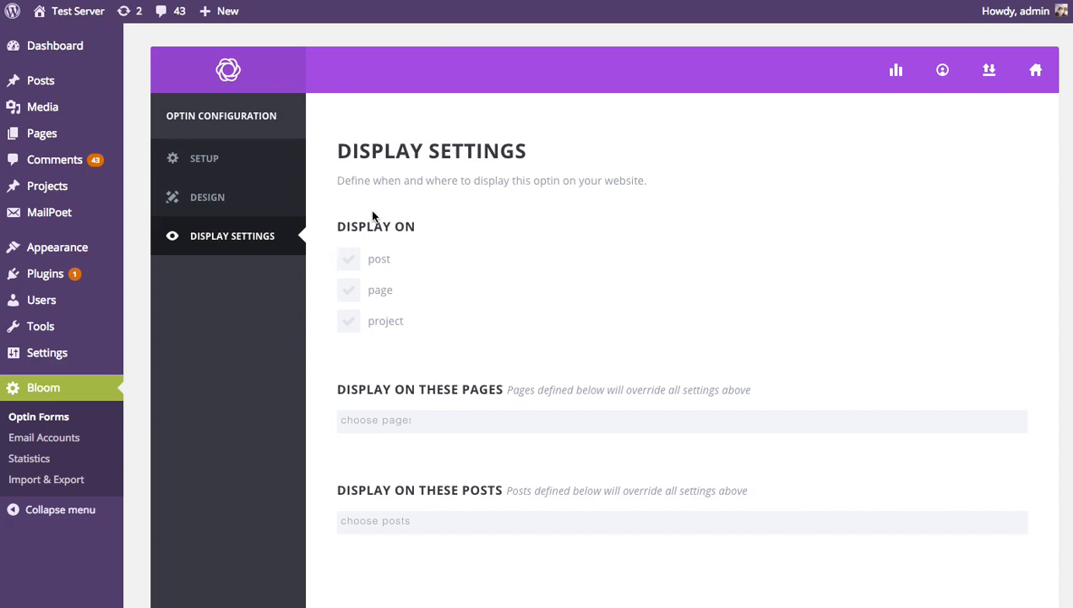
Add the post "Dont Miss This Fashion Show" to the Display On These Posts override.
left_click(435, 523)
scroll(496, 520, "down", 1)
scroll(448, 558, "down", 1)
scroll(440, 563, "up", 1)
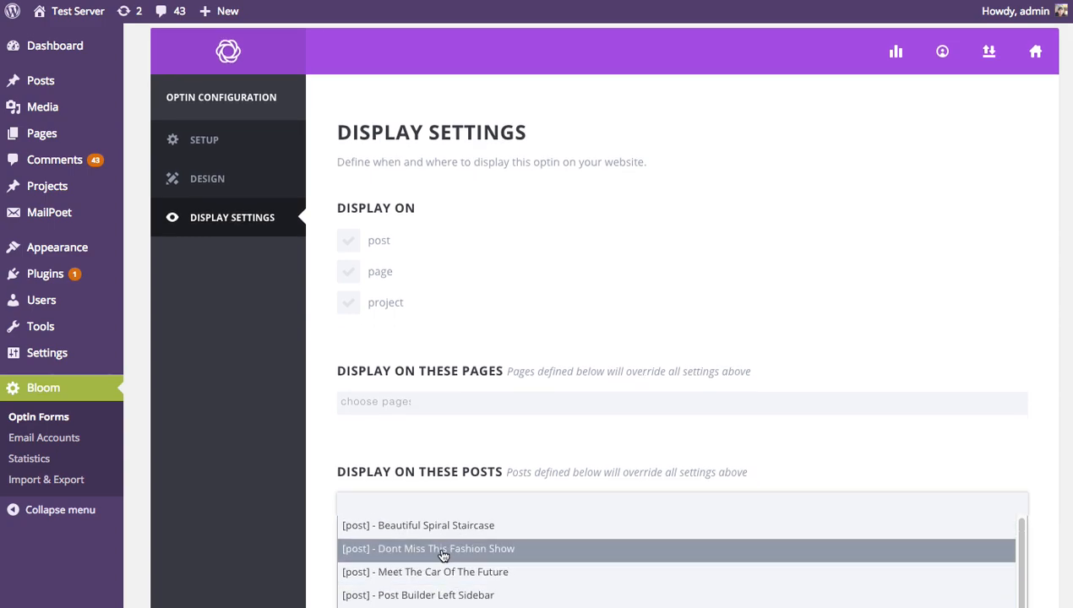
left_click(498, 551)
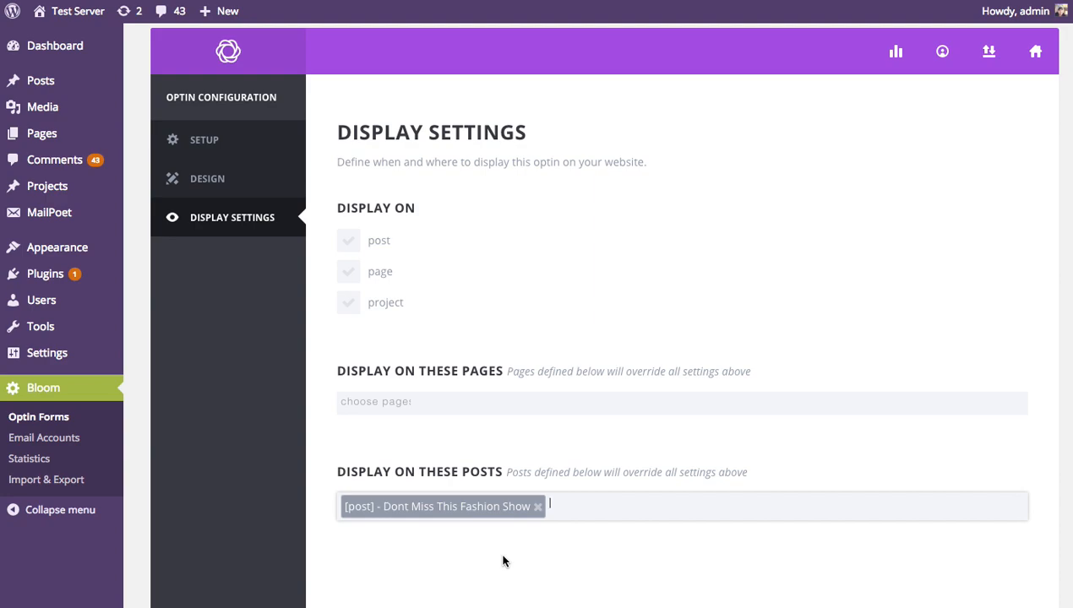
Search the Display On These Posts choices for "post", then clear the search without adding another post.
left_click(582, 509)
type("post")
scroll(562, 523, "down", 1)
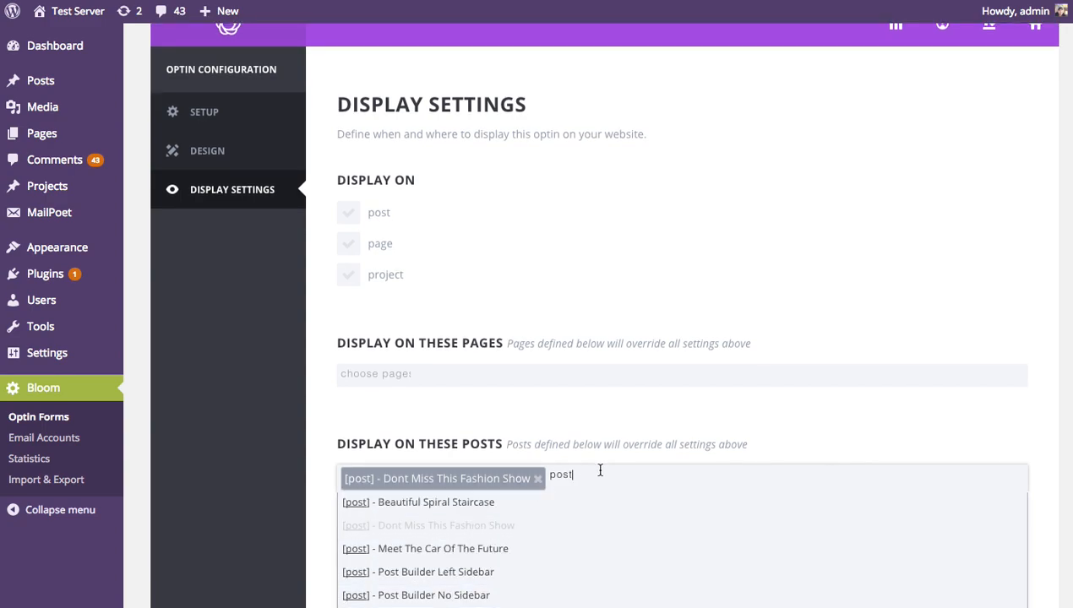
key("BackSpace")
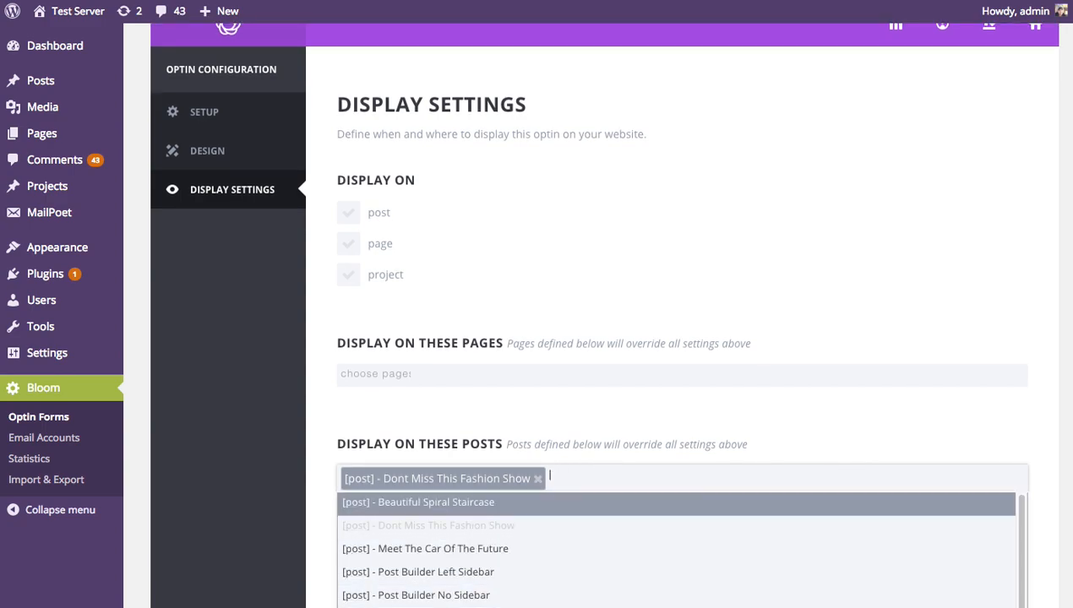
left_click(880, 278)
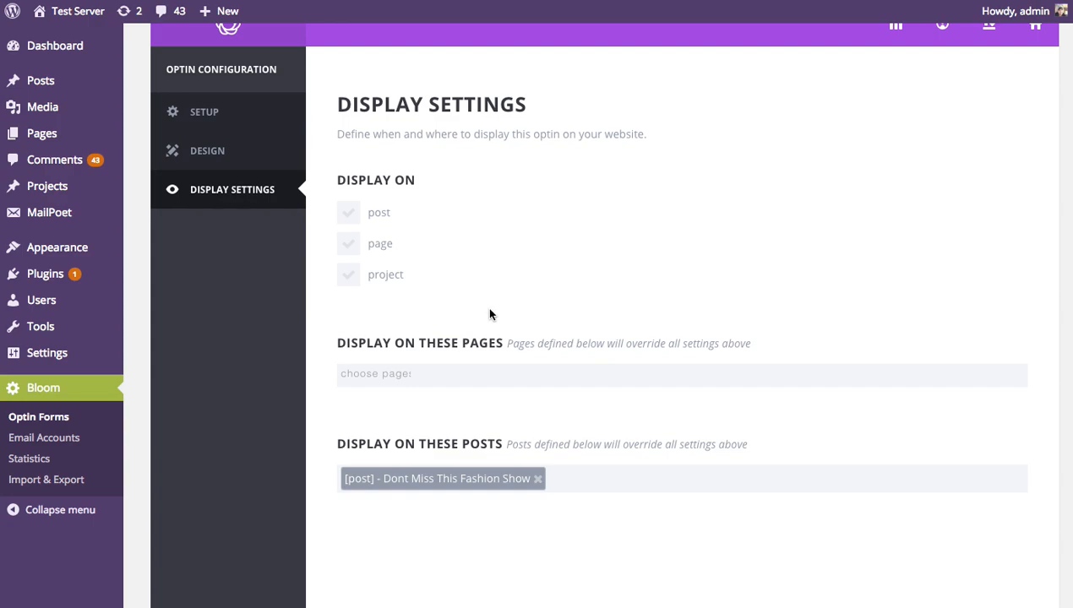
Save the duplicated optin's display settings and exit to the optin list.
scroll(507, 355, "down", 5)
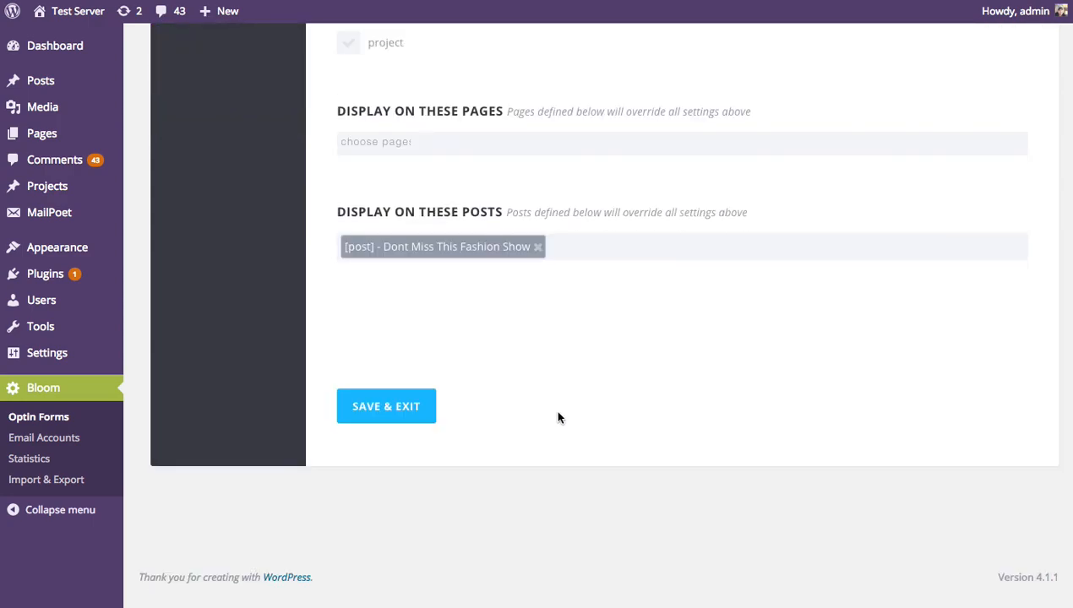
left_click(414, 412)
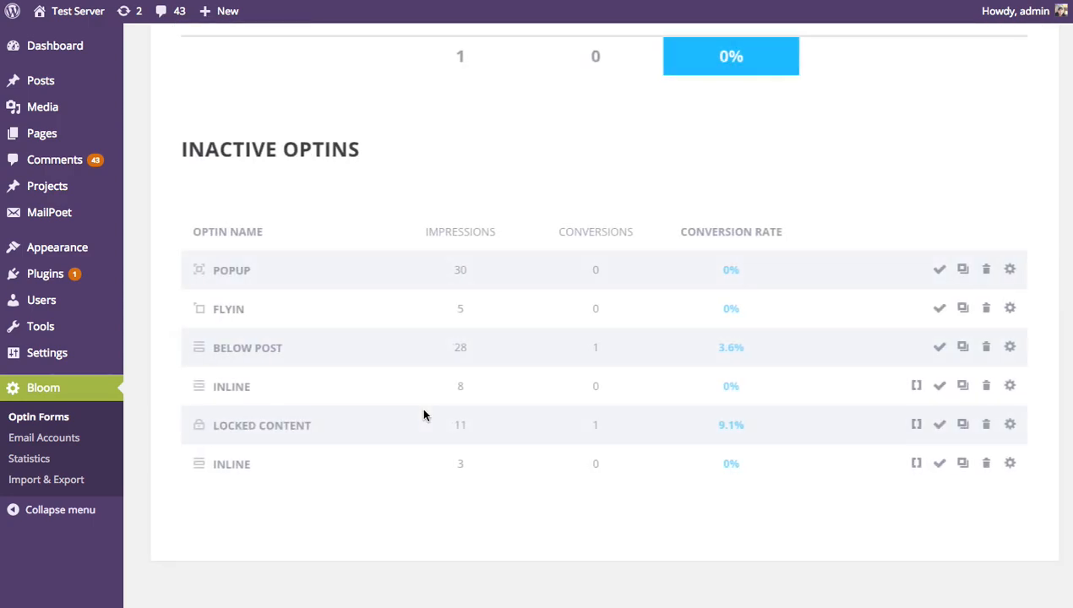
scroll(425, 415, "up", 4)
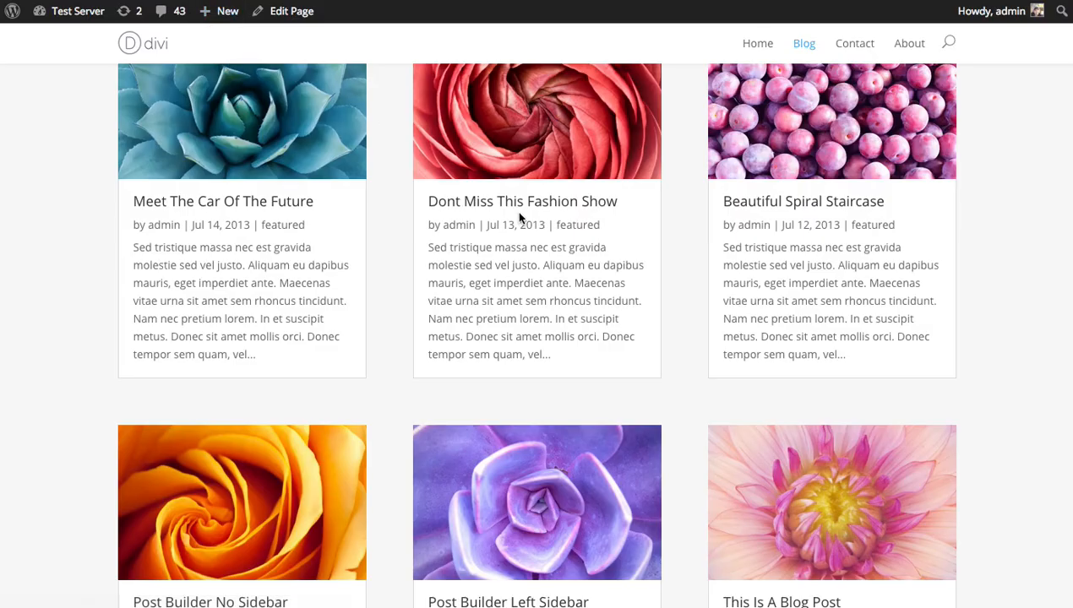
Open the blog post "Dont Miss This Fashion Show" and examine which optin forms appear below its content.
scroll(518, 221, "up", 2)
left_click(516, 273)
scroll(1001, 152, "down", 6)
scroll(426, 338, "down", 7)
scroll(426, 338, "up", 3)
scroll(426, 338, "down", 1)
scroll(426, 338, "down", 1)
scroll(426, 338, "up", 1)
scroll(426, 338, "down", 1)
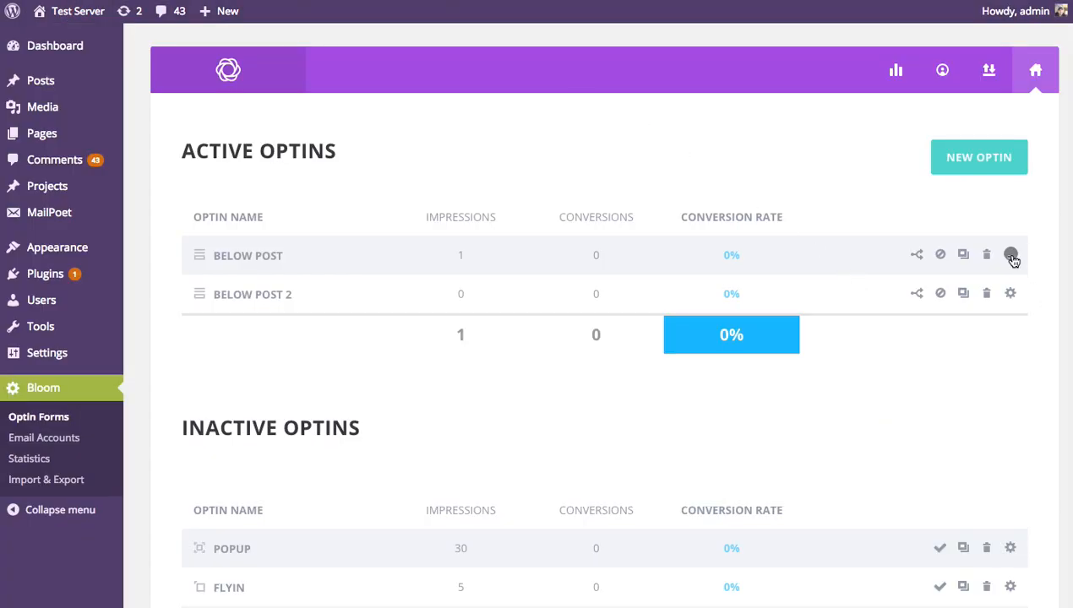
Add "Dont Miss This Fashion Show" to the original Below Post optin's Do Not Display On These Posts setting, and save the optin.
left_click(1011, 256)
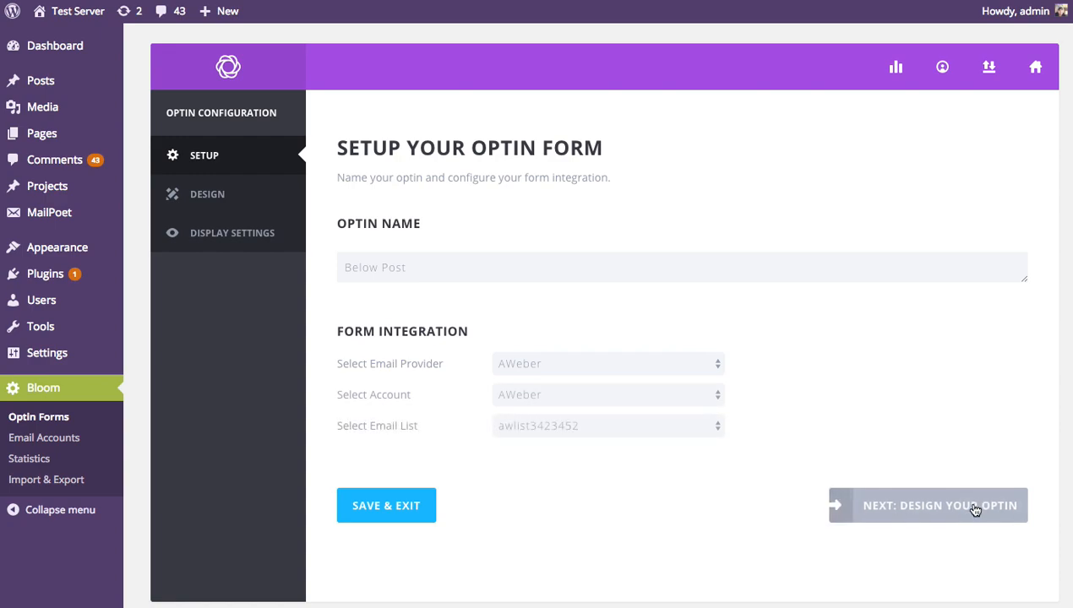
left_click(912, 505)
scroll(968, 475, "down", 10)
scroll(892, 235, "up", 10)
left_click(251, 236)
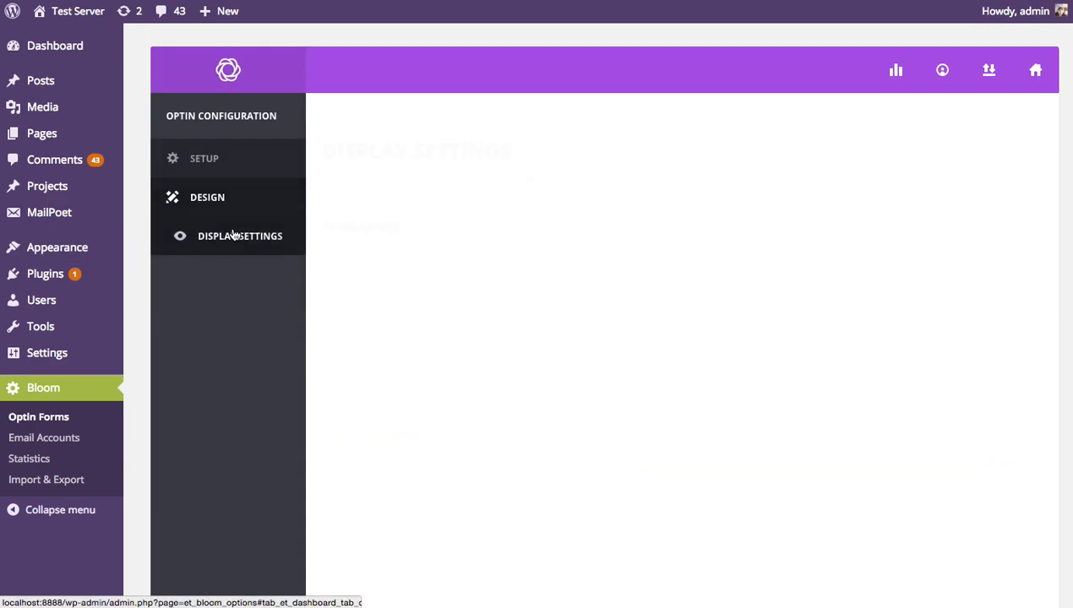
scroll(911, 298, "down", 15)
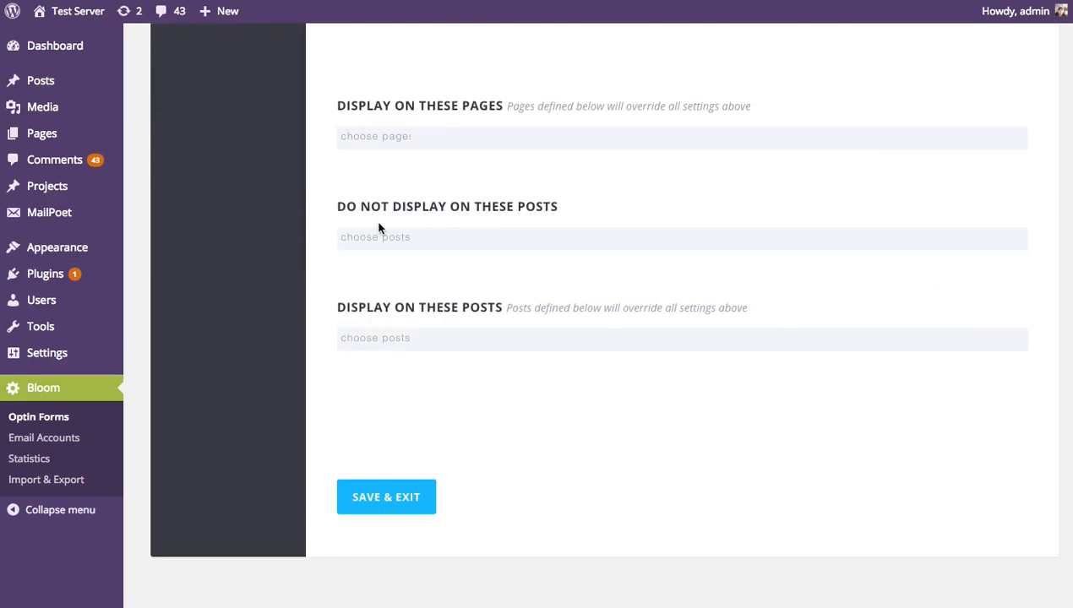
left_click(454, 238)
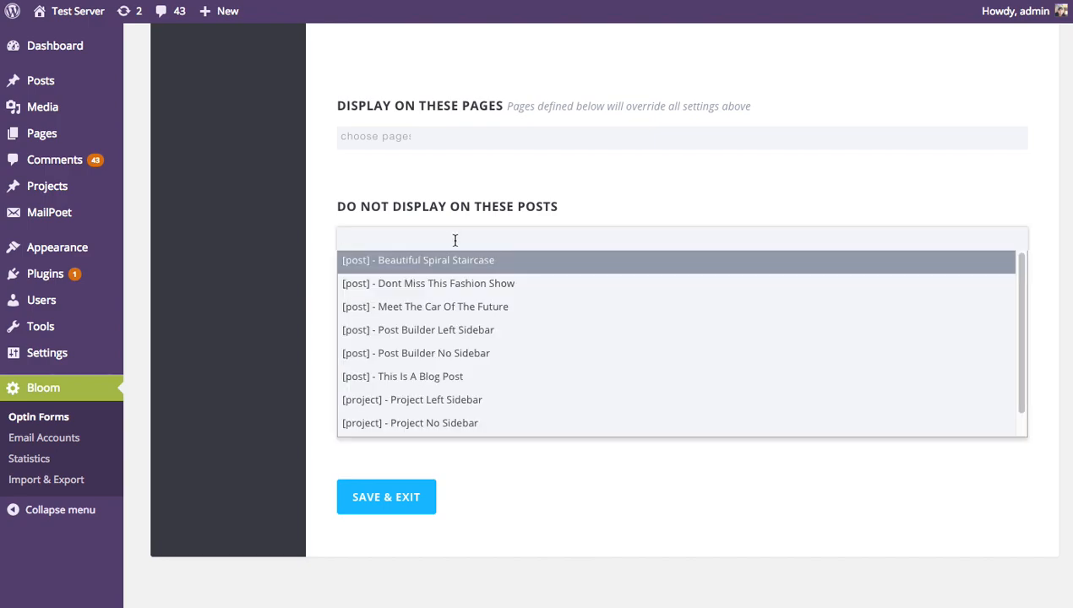
left_click(452, 281)
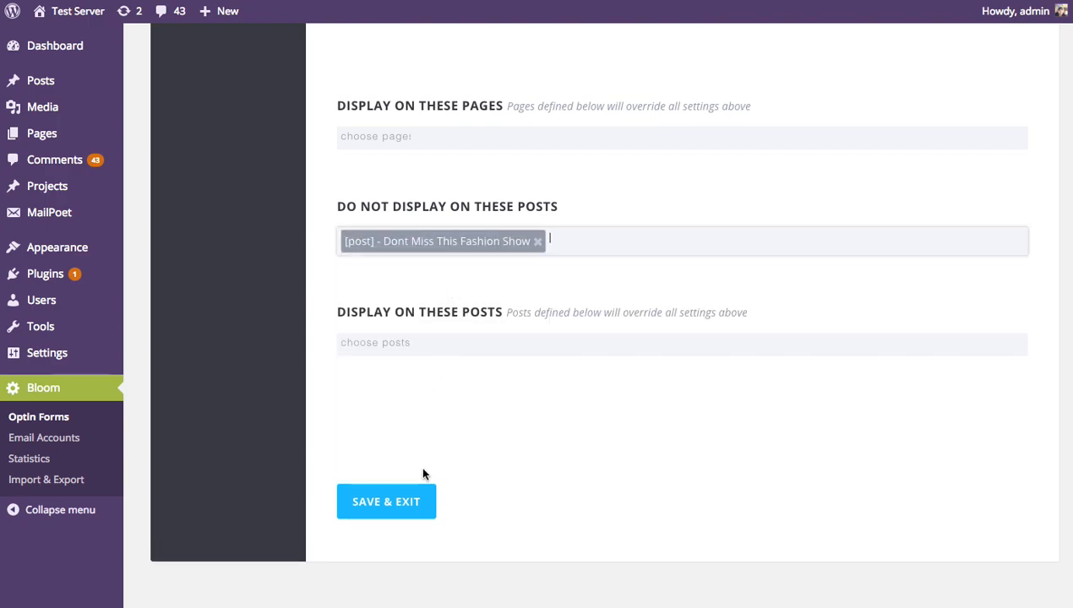
left_click(414, 505)
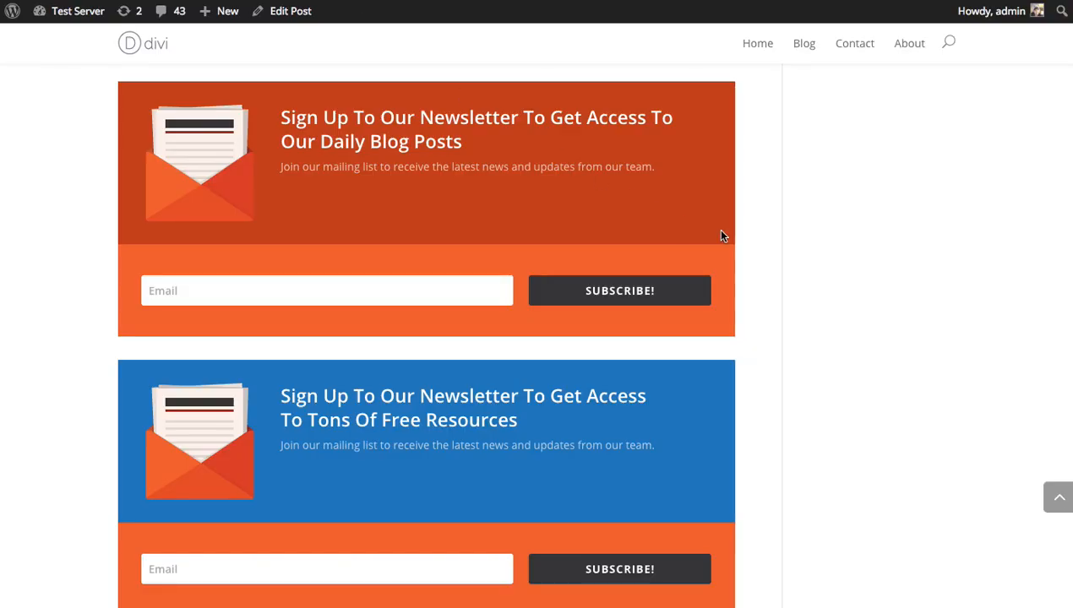
Reload the "Dont Miss This Fashion Show" post and check the optin area above its comments.
scroll(855, 276, "up", 10)
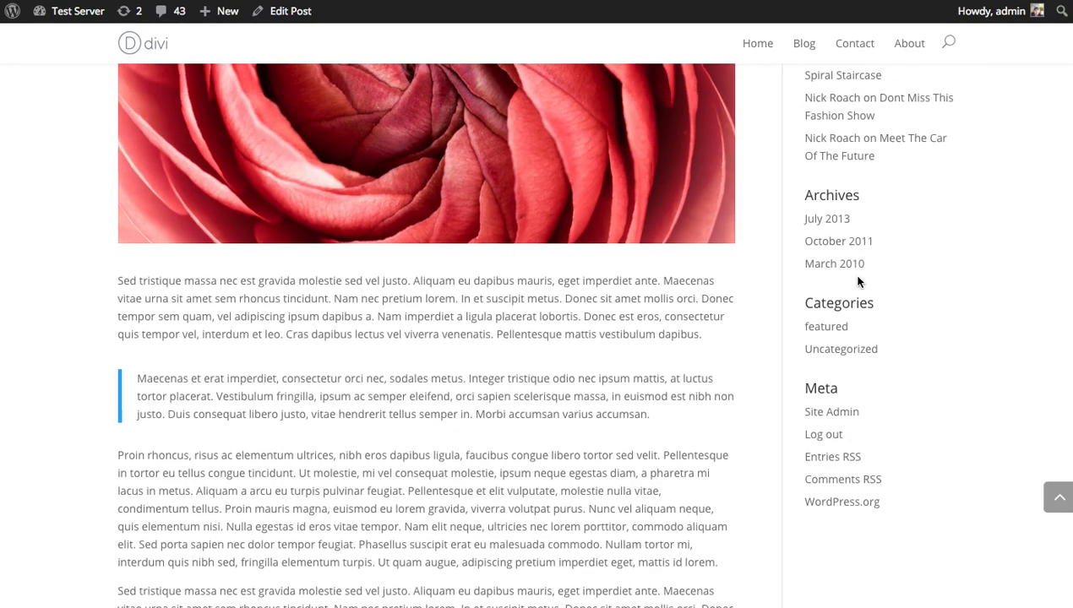
key("super+r")
scroll(829, 262, "down", 6)
scroll(833, 269, "down", 5)
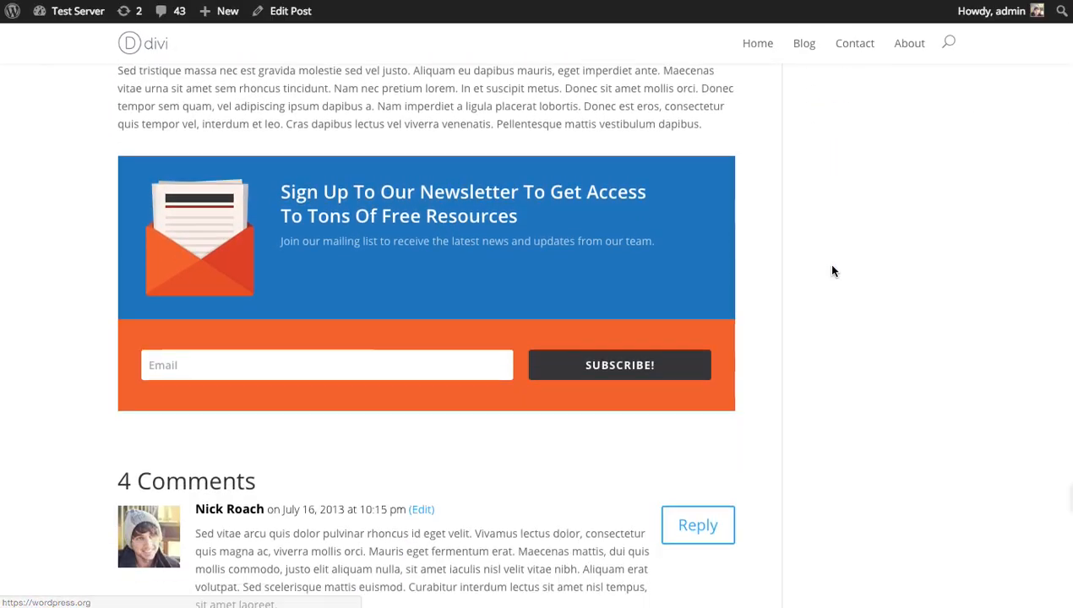
scroll(836, 267, "up", 1)
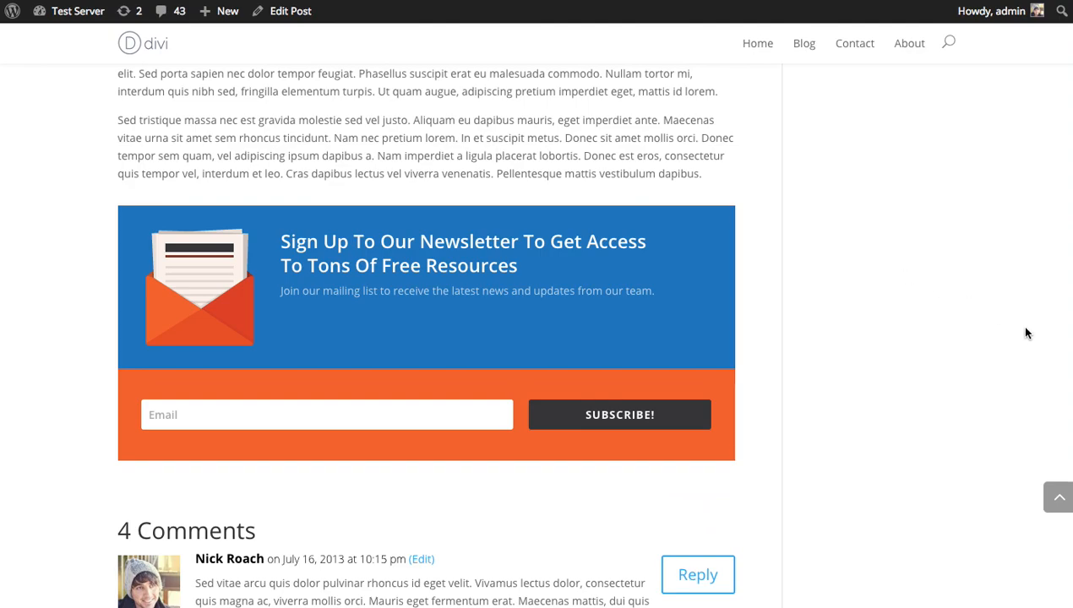
scroll(1053, 276, "up", 1)
Open the "Beautiful Spiral Staircase" post from the blog and check the optin below its content.
left_click(804, 43)
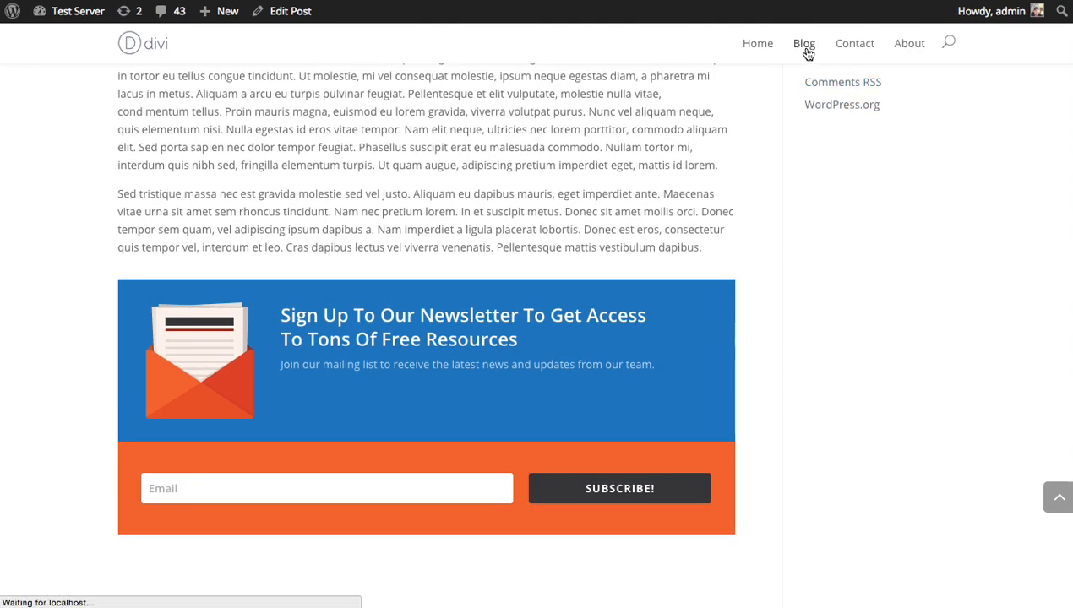
scroll(768, 175, "down", 4)
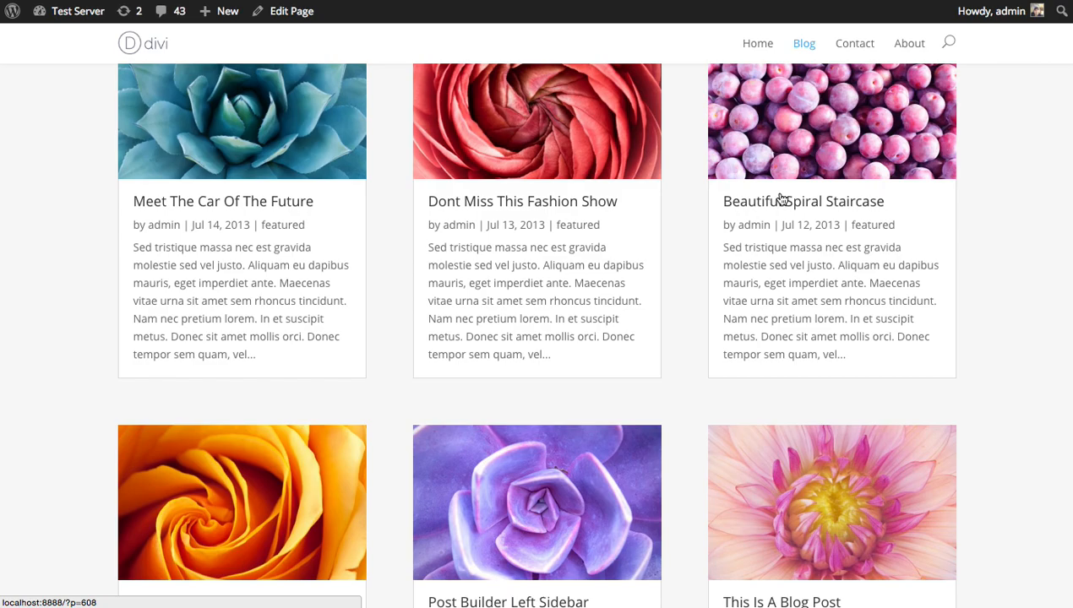
left_click(775, 199)
scroll(777, 200, "down", 10)
scroll(315, 108, "up", 2)
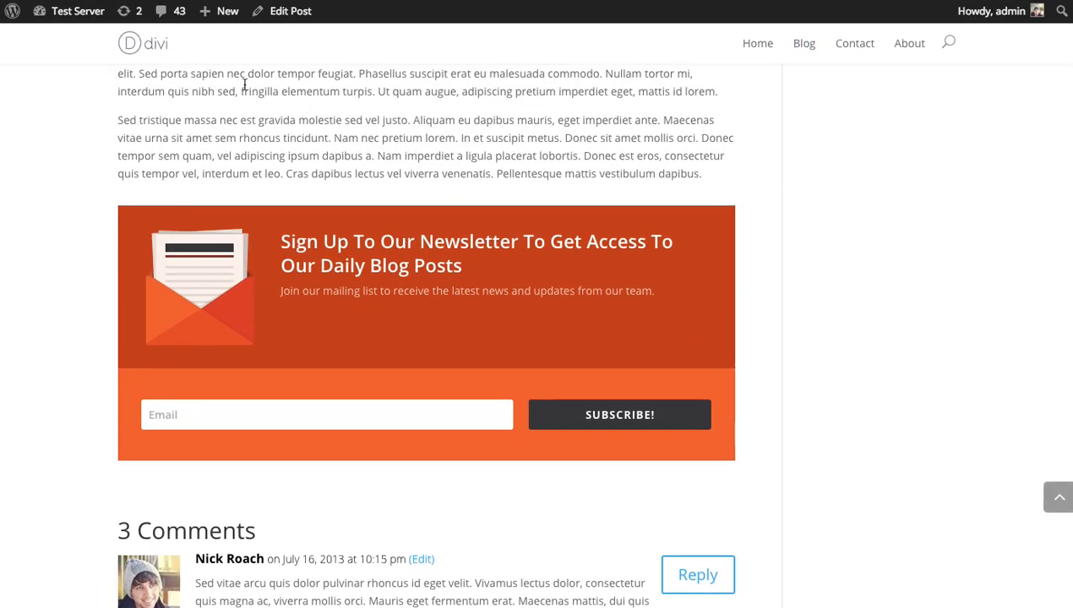
Return to the blog, open the "Post Builder No Sidebar" post and check the optin below its content.
key("alt+Left")
scroll(235, 402, "down", 2)
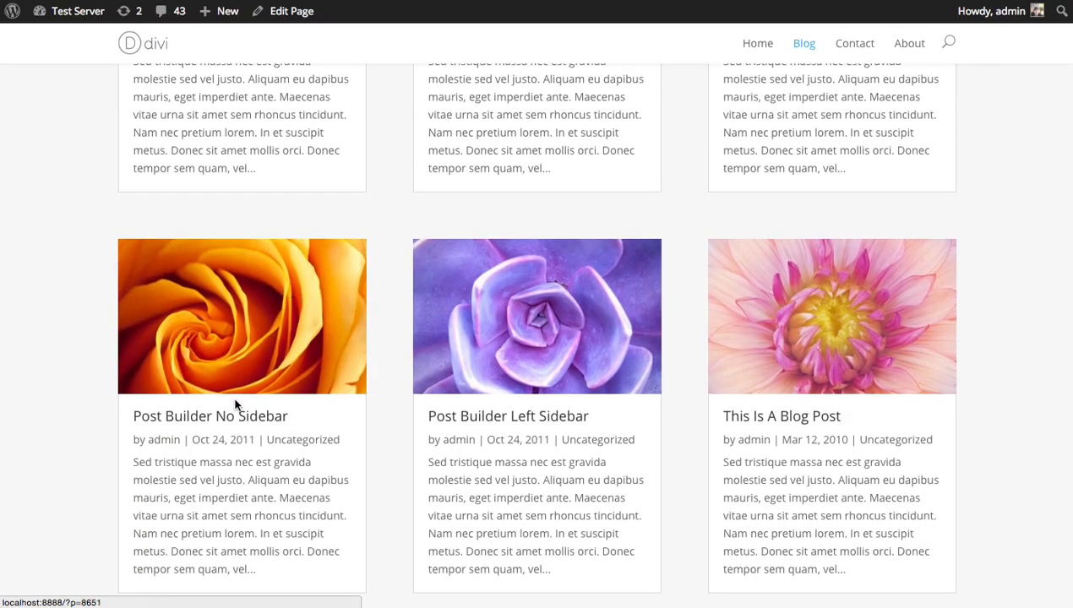
left_click(232, 410)
scroll(262, 359, "down", 15)
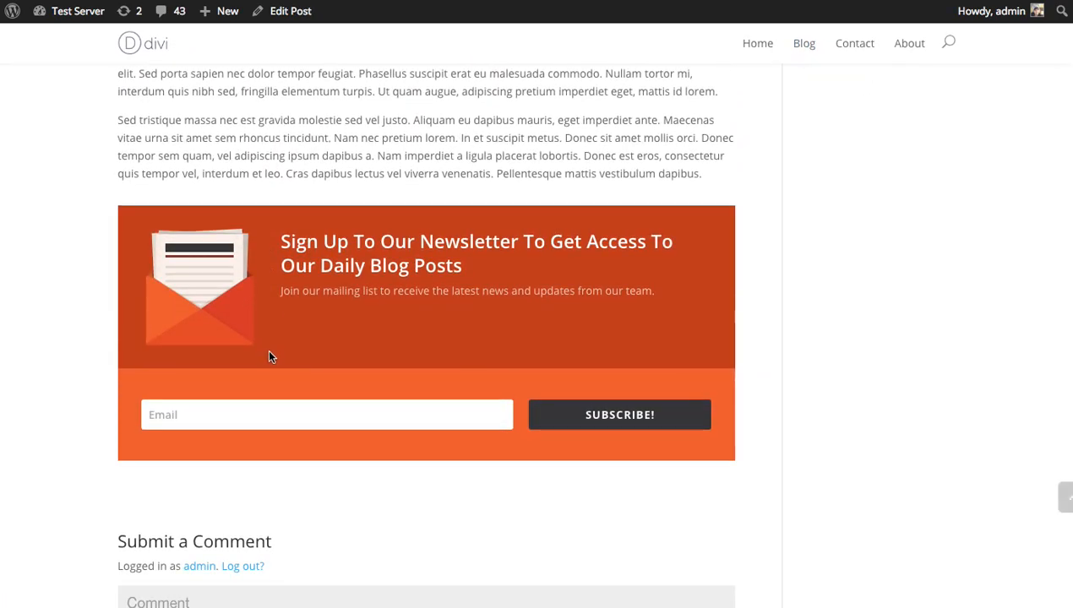
Go back to the blog, reopen the "Dont Miss This Fashion Show" post and examine the optin targeted at it.
key("alt+Left")
scroll(528, 352, "up", 4)
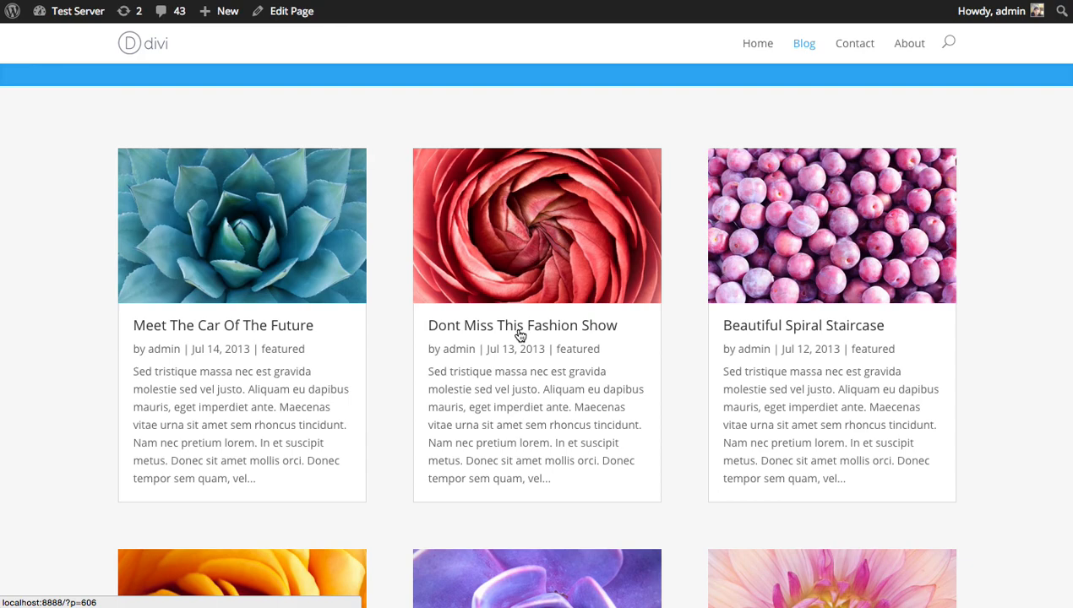
left_click(524, 334)
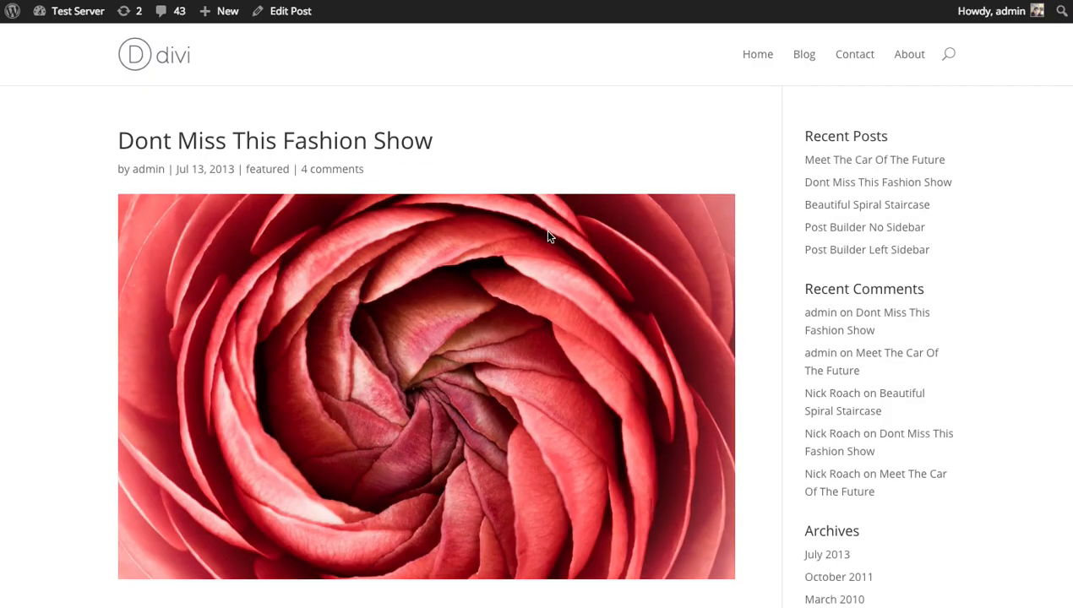
scroll(752, 245, "down", 5)
scroll(761, 251, "down", 5)
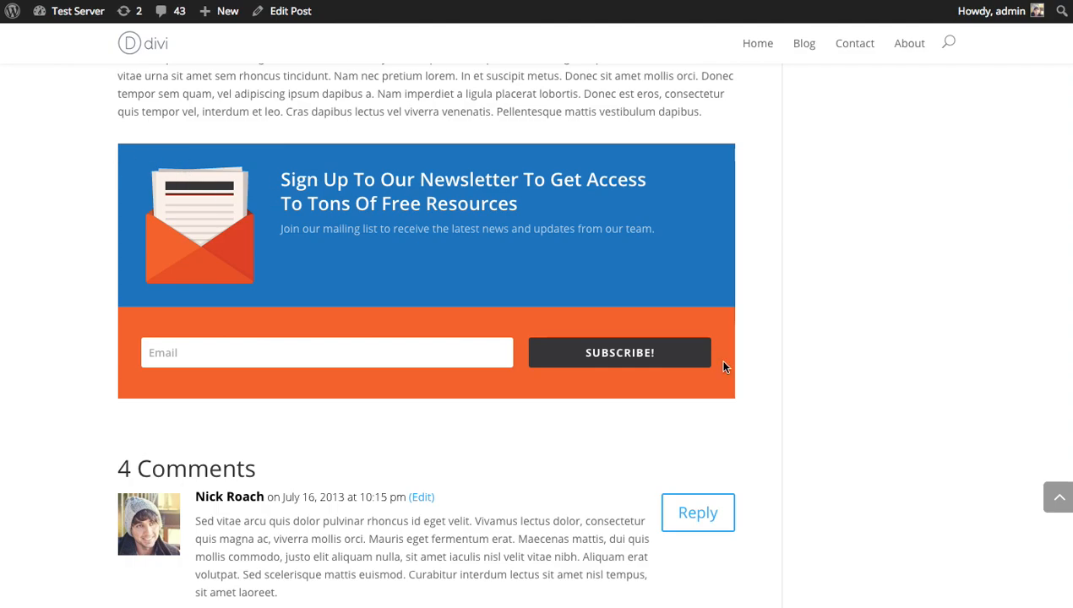
scroll(781, 383, "up", 2)
scroll(780, 383, "up", 1)
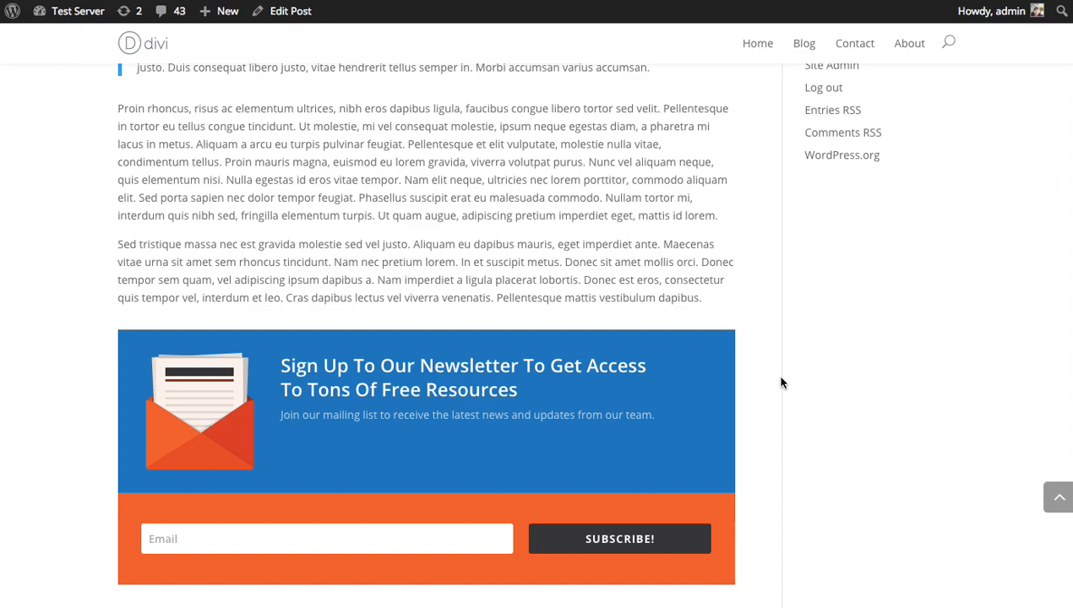
scroll(359, 374, "down", 2)
scroll(707, 457, "up", 2)
scroll(390, 348, "down", 1)
scroll(391, 349, "up", 1)
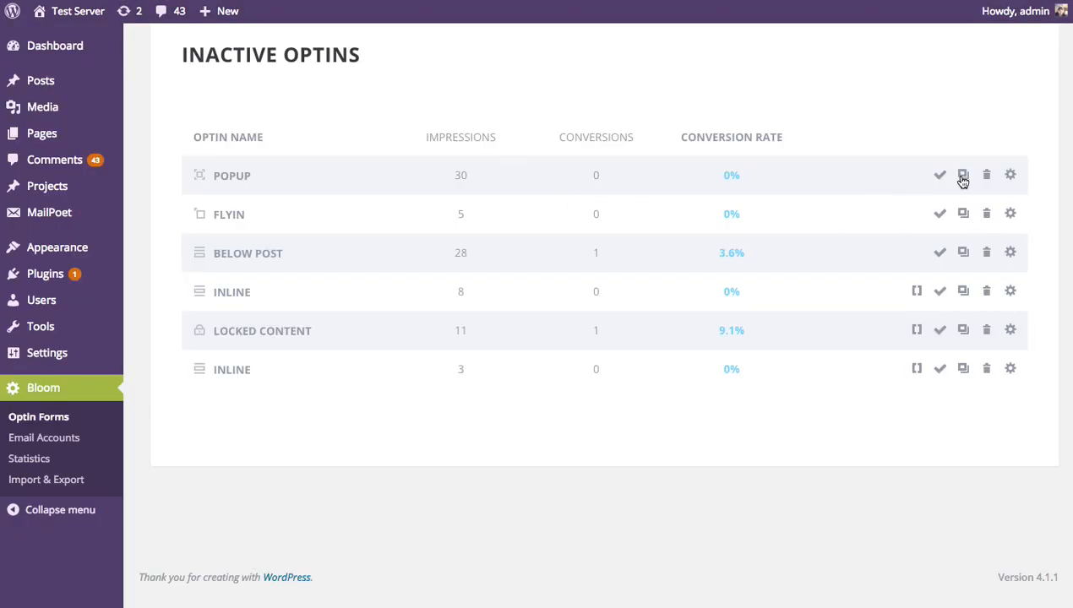
Review the post type and category options in the original Below Post optin's display settings, and return to the optin list.
scroll(933, 188, "up", 1)
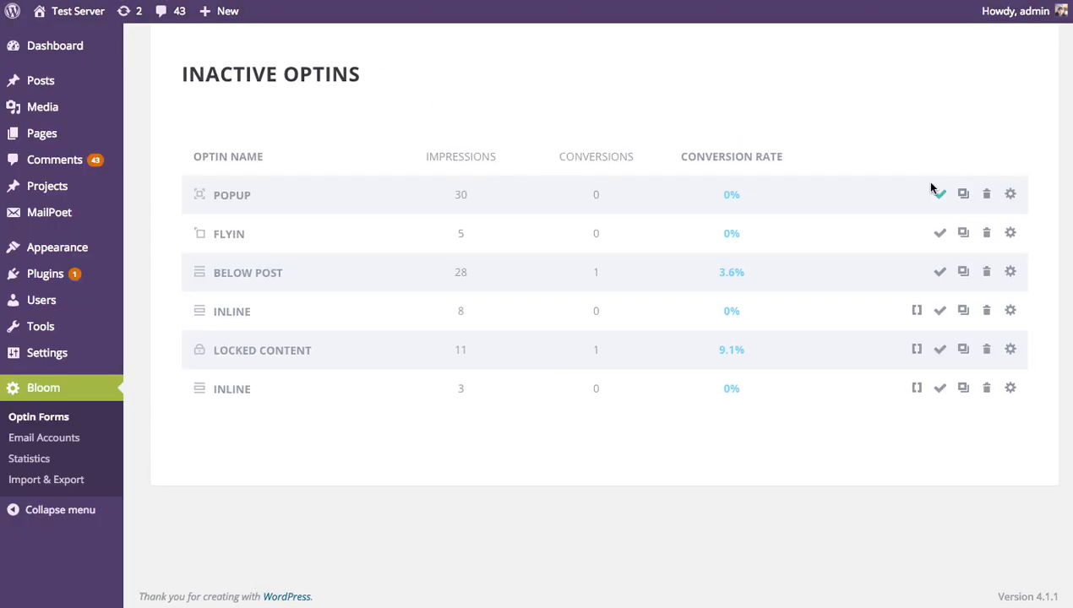
scroll(803, 195, "up", 5)
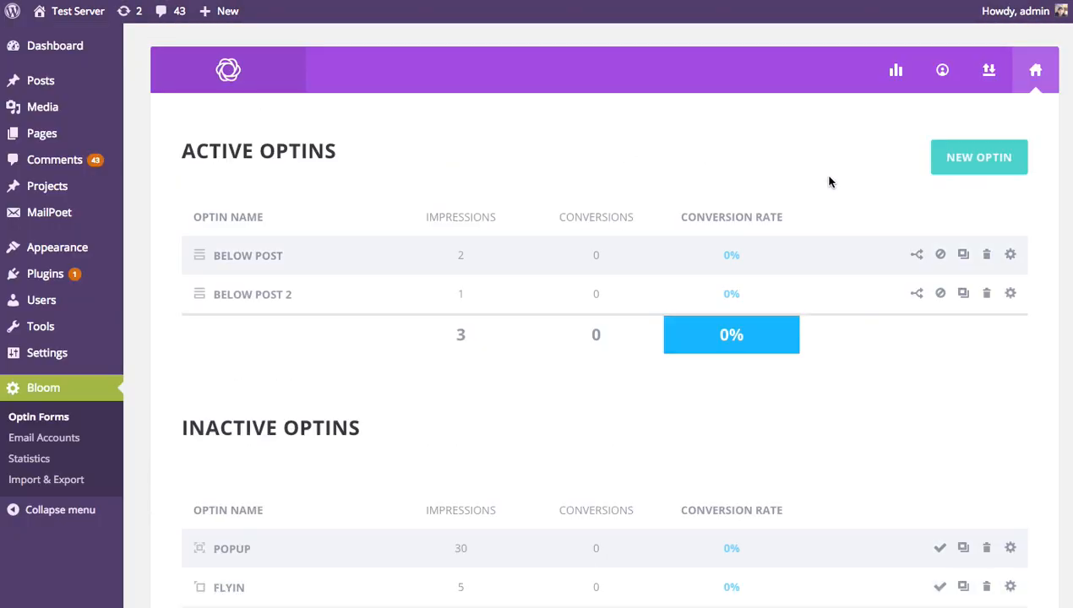
left_click(1011, 255)
left_click(227, 245)
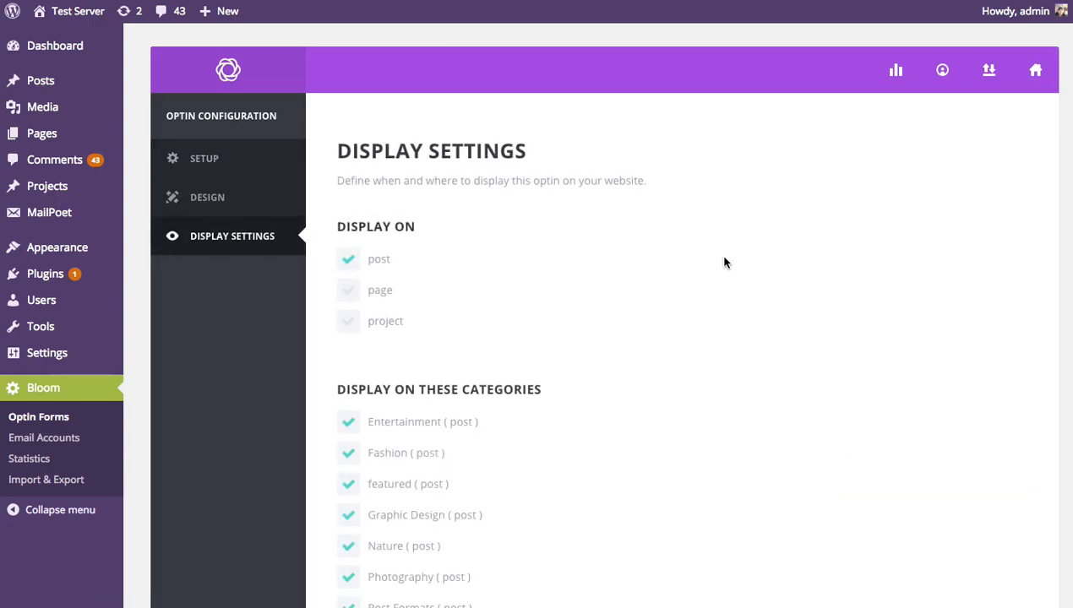
scroll(727, 260, "down", 3)
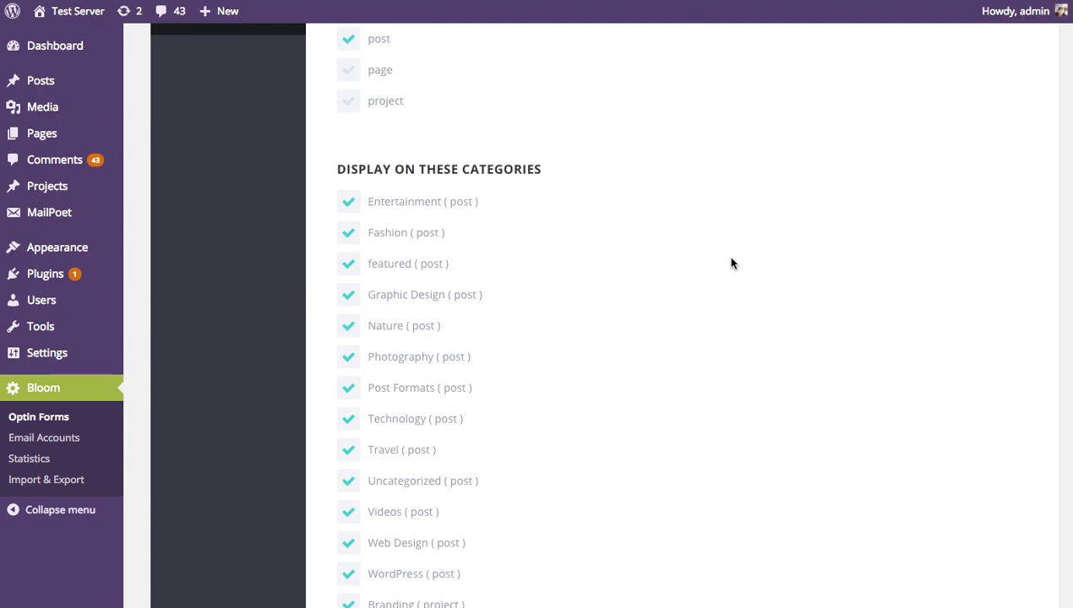
scroll(726, 260, "down", 5)
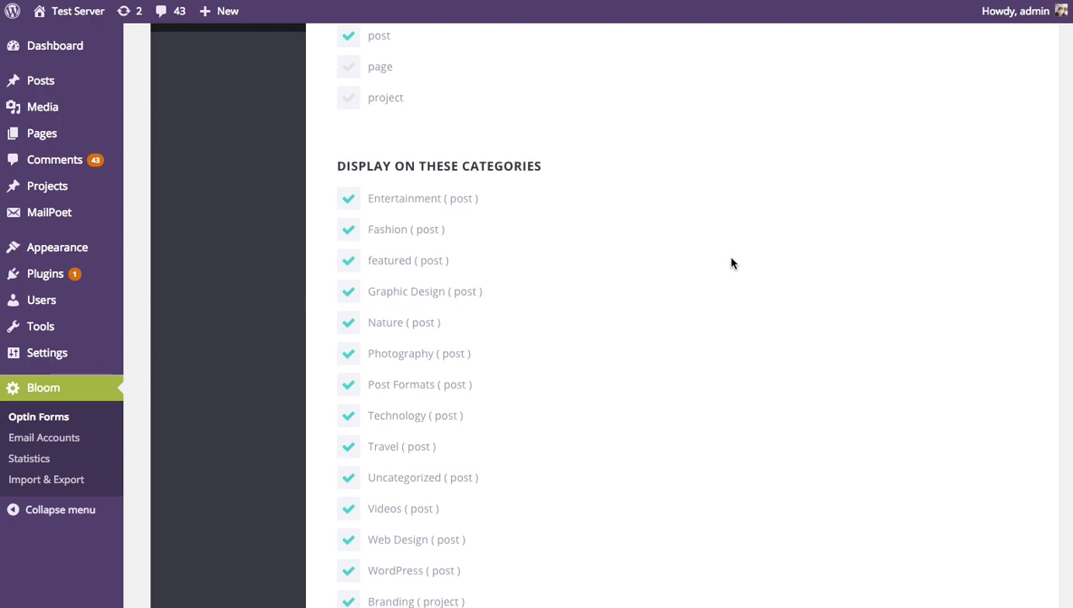
scroll(723, 270, "up", 8)
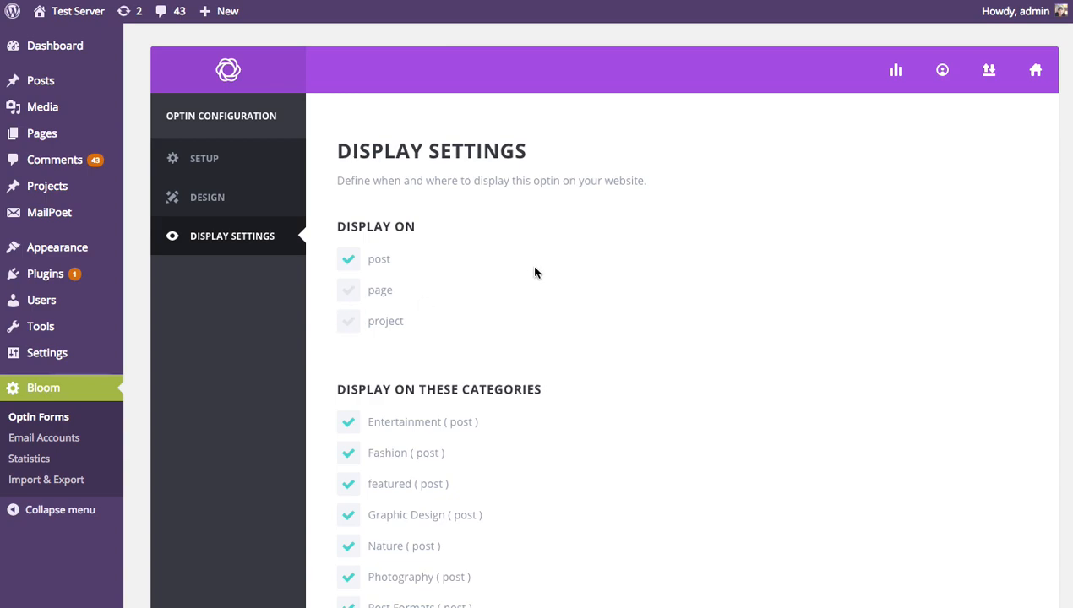
left_click(1035, 76)
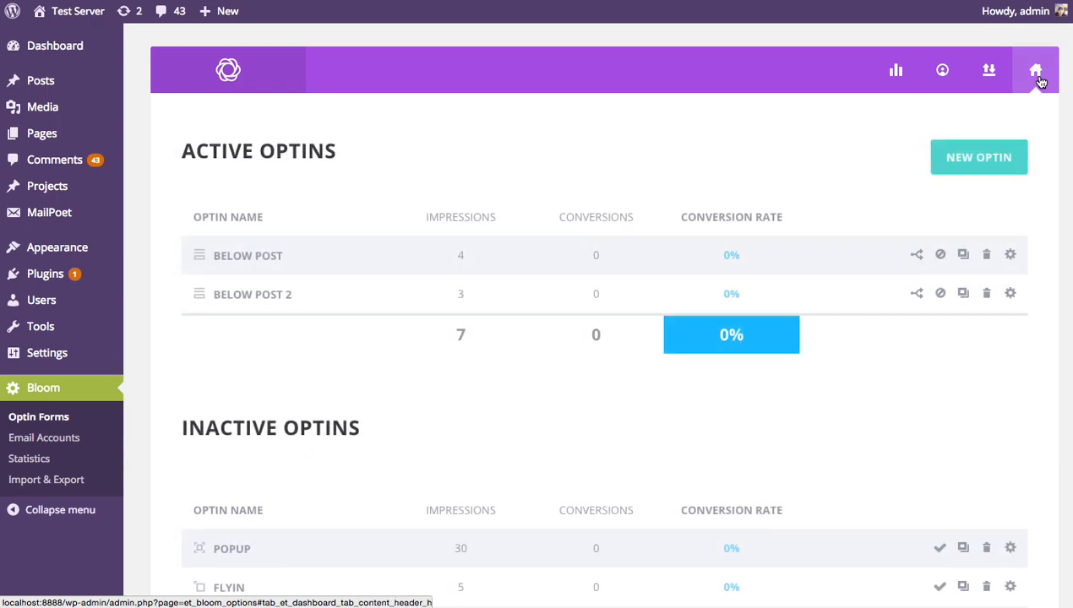
Create a new Pop Up optin and name it "Popup".
left_click(972, 159)
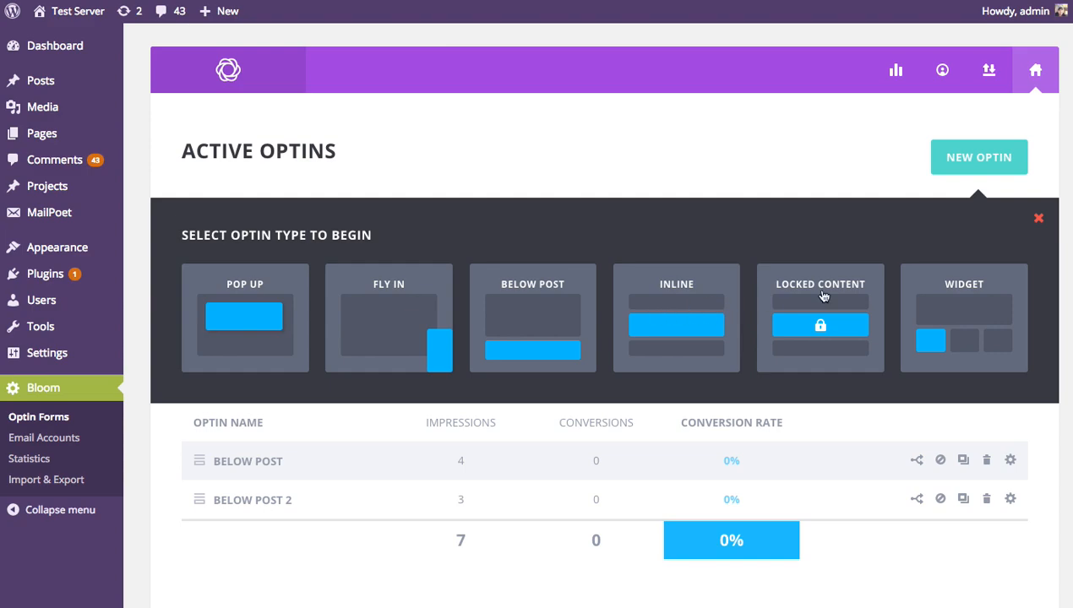
left_click(253, 310)
double_click(350, 277)
type("Popup")
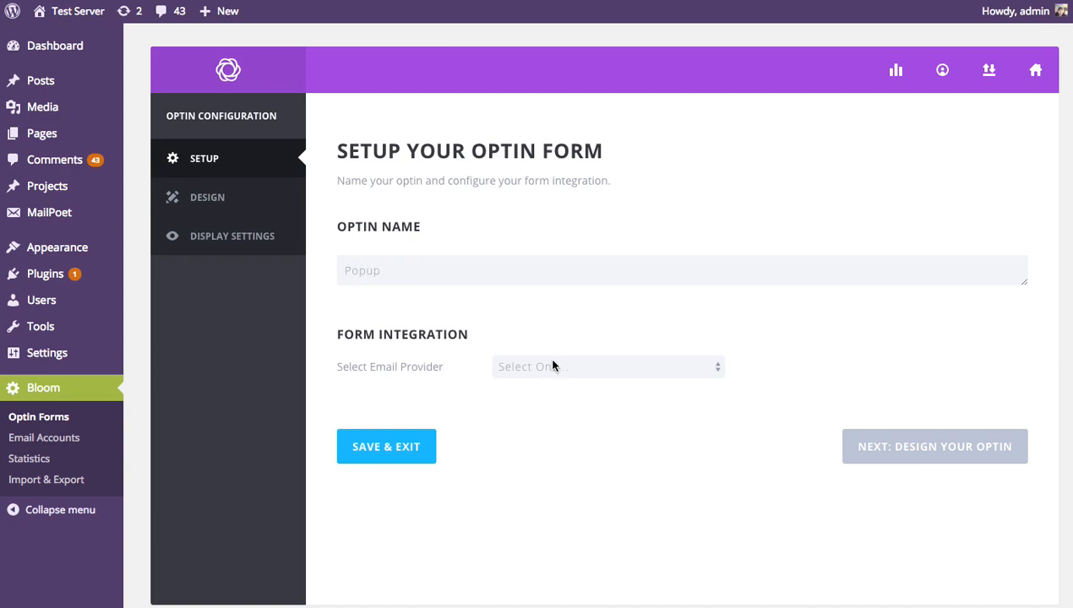
Set the new optin's email provider to AWeber and choose the AWeber account.
left_click(554, 367)
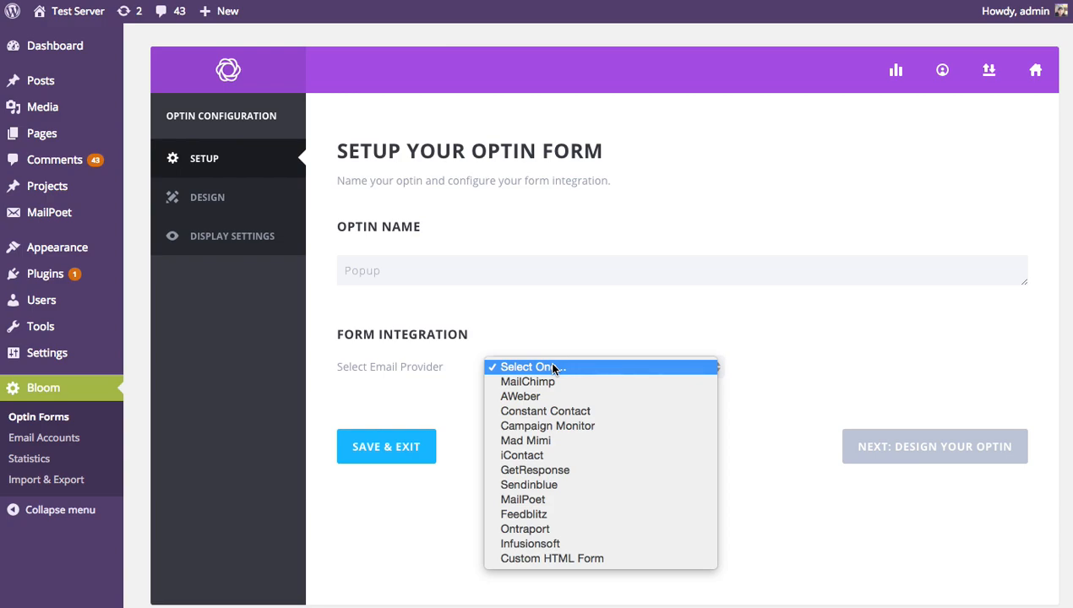
left_click(541, 397)
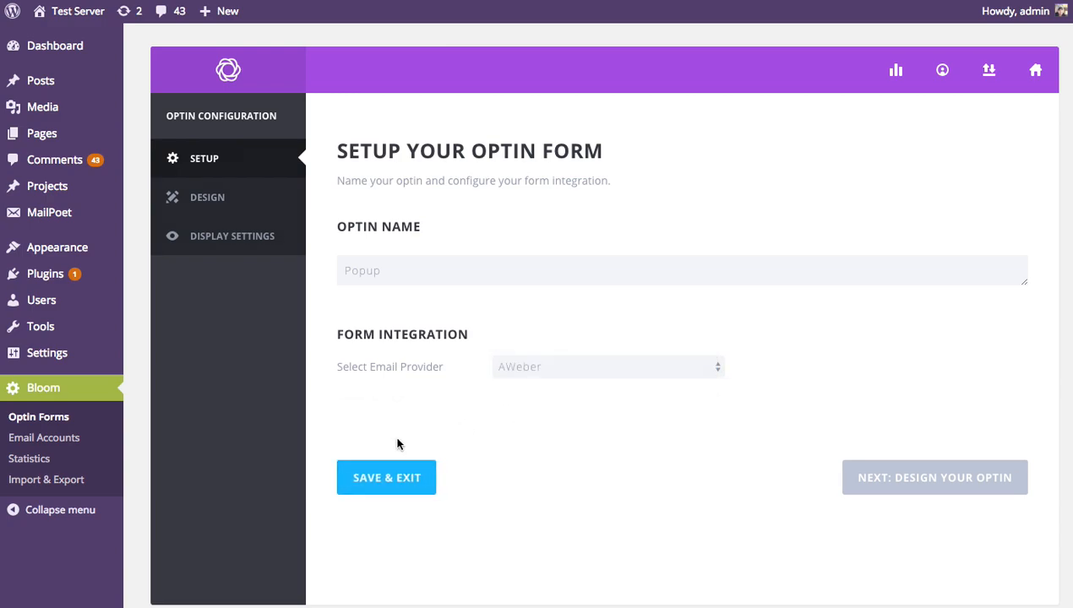
left_click(526, 399)
left_click(529, 433)
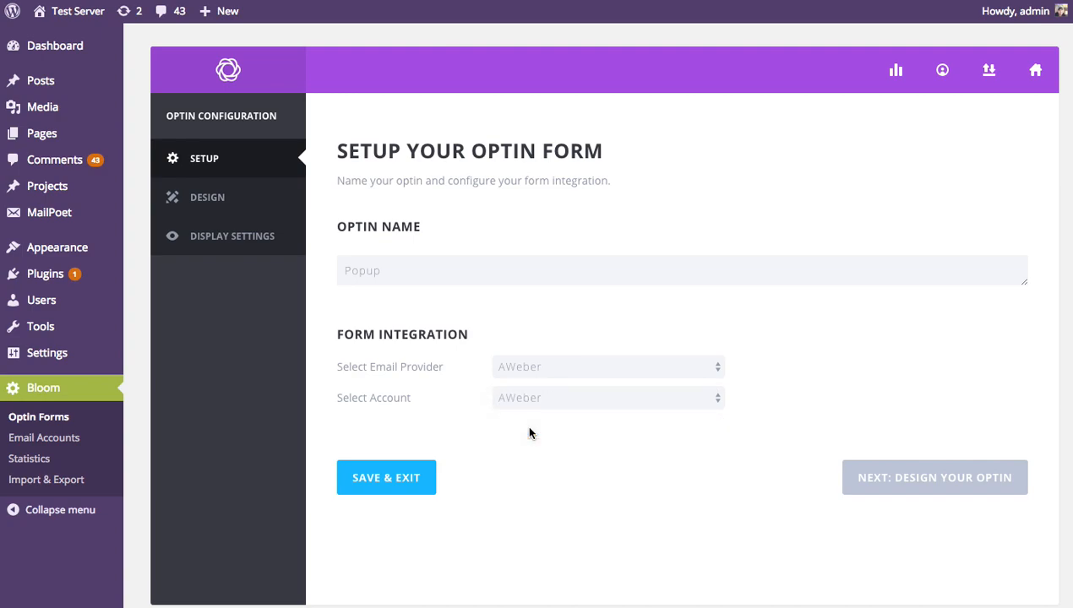
Select the default AWeber email list for the Popup optin and continue to its design stage.
left_click(553, 429)
left_click(565, 459)
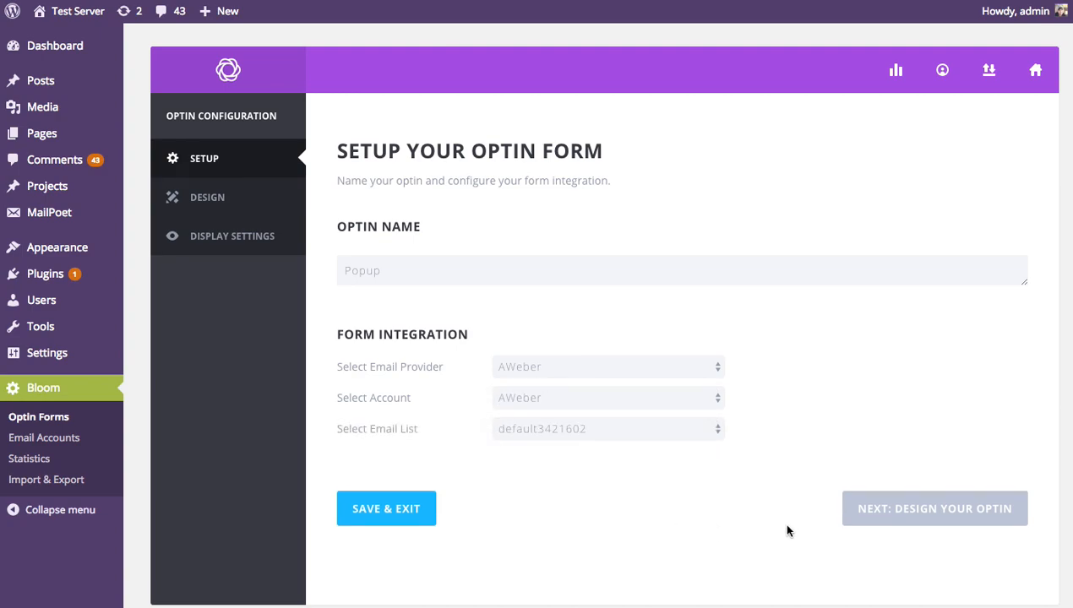
left_click(944, 518)
Choose the navy template with the red SUBSCRIBE! ribbon and beige form area, and continue to customizing it.
scroll(1001, 515, "down", 3)
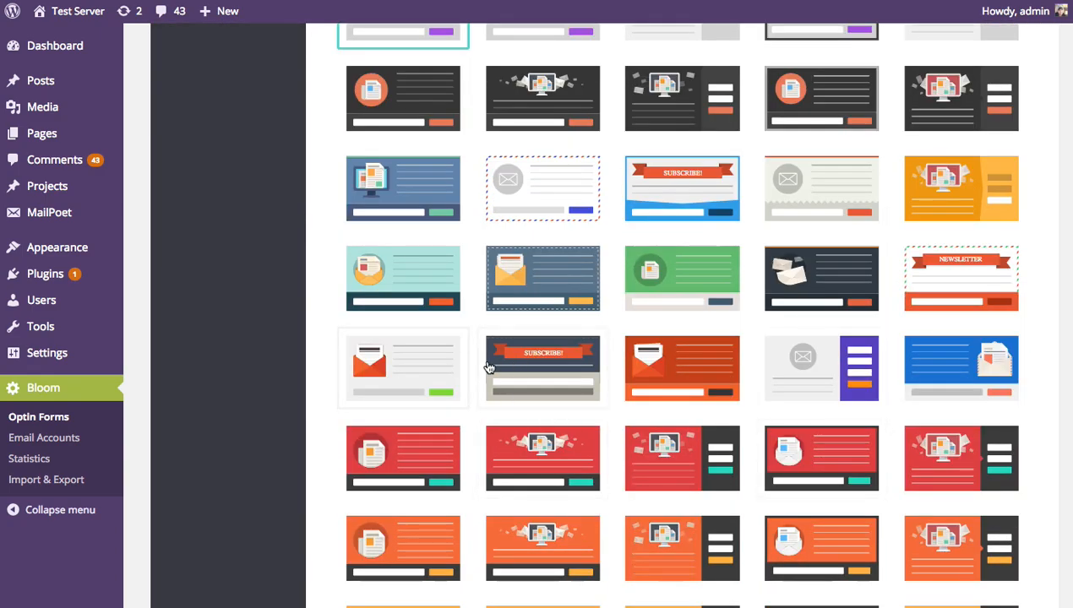
left_click(682, 379)
scroll(578, 371, "down", 15)
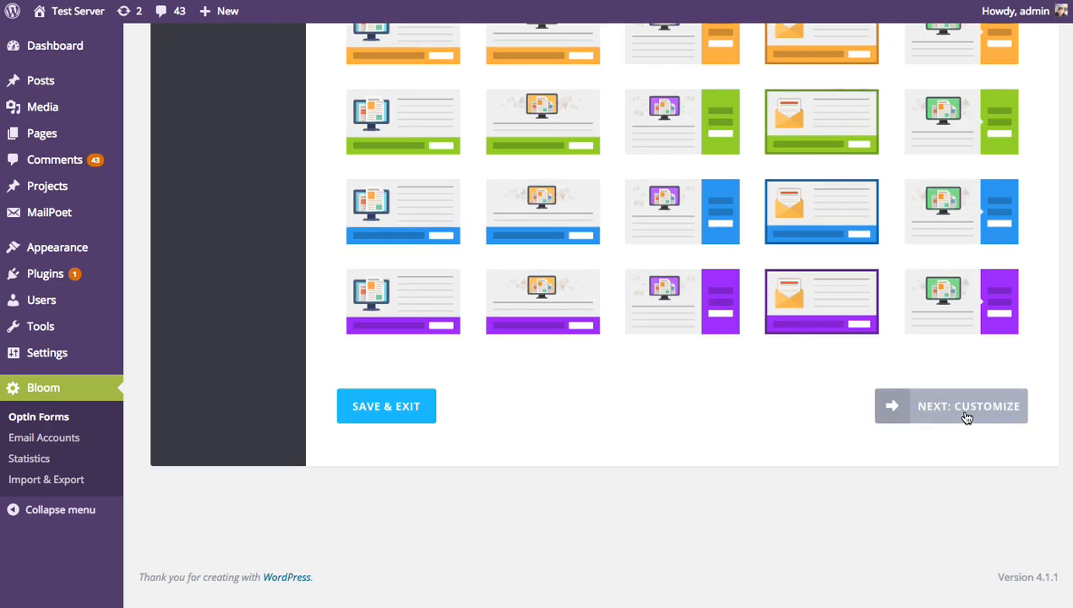
left_click(966, 408)
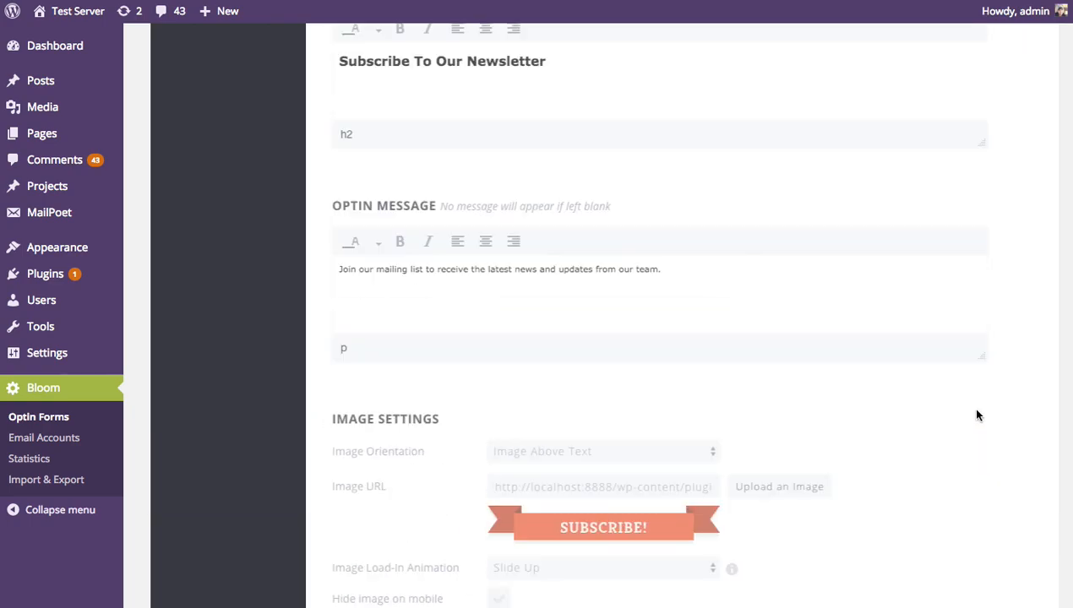
Replace the optin title with "Join Our Newsletter To Get 10% Off" and continue to the display settings.
triple_click(519, 294)
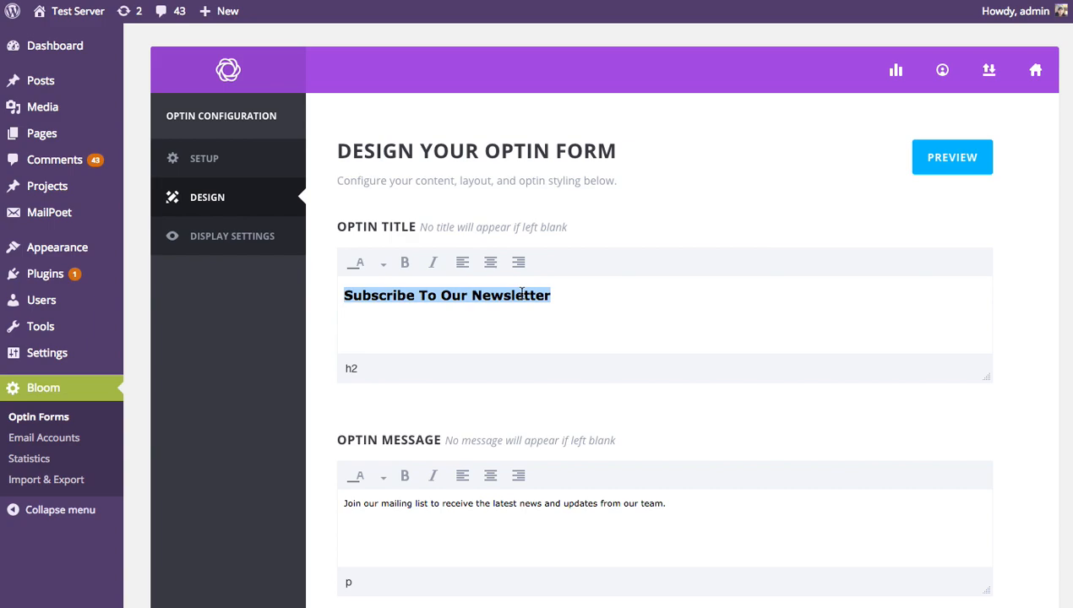
type("Join Our")
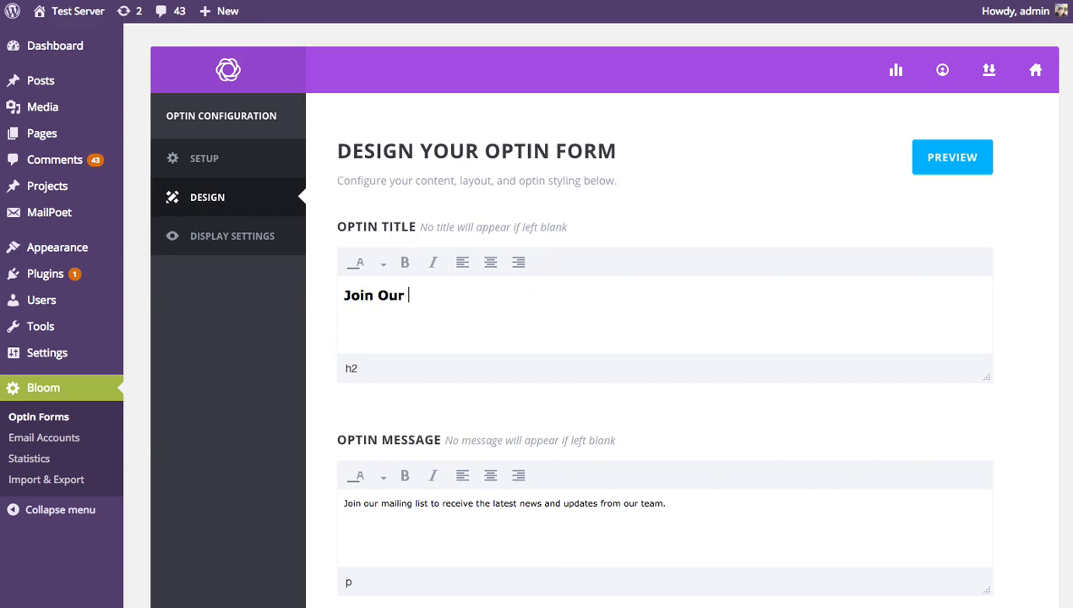
type(" Newsletter To Get")
type("10% Off")
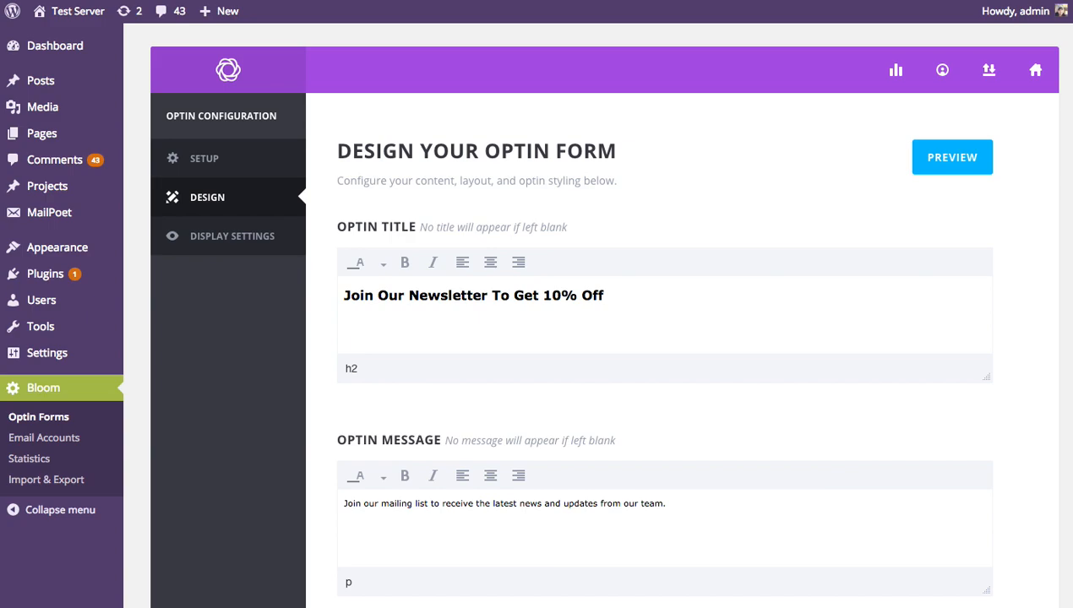
scroll(1022, 338, "down", 15)
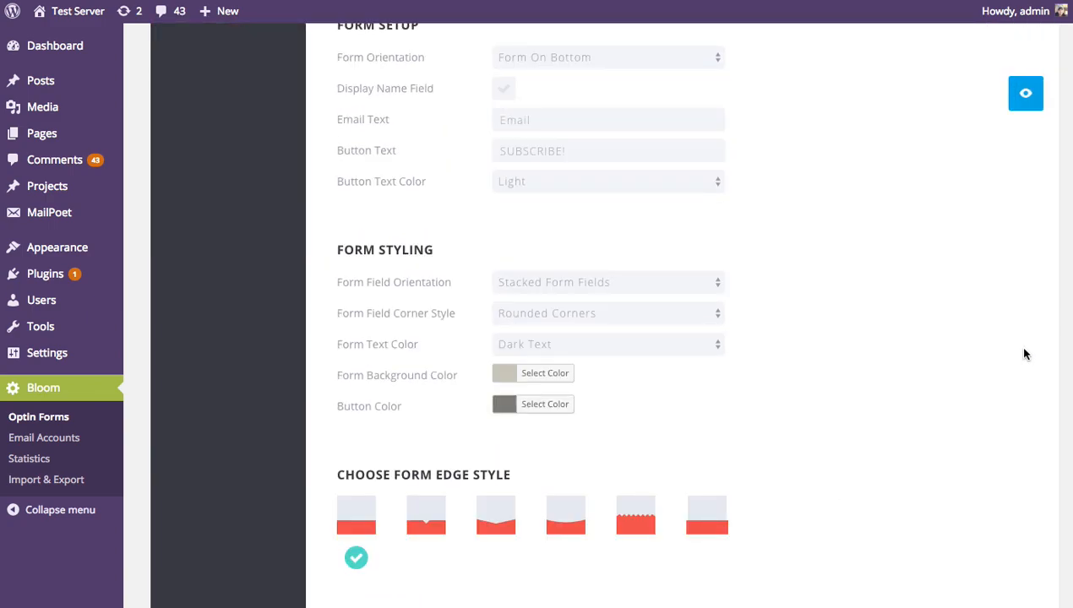
left_click(947, 579)
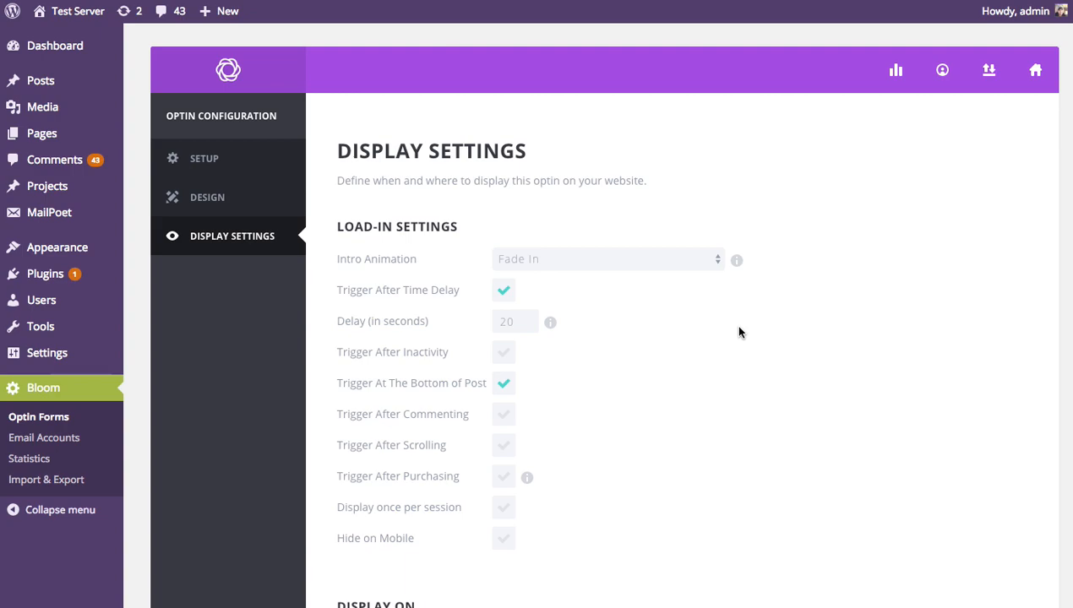
Set the Popup optin to display on pages instead of posts, and save it.
scroll(830, 338, "down", 3)
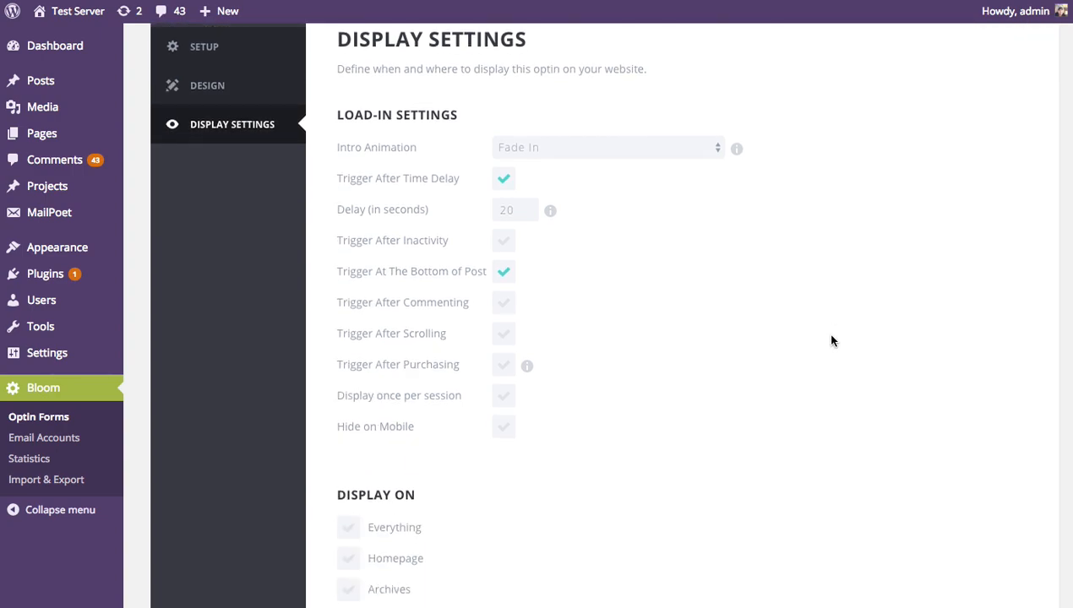
scroll(834, 338, "up", 3)
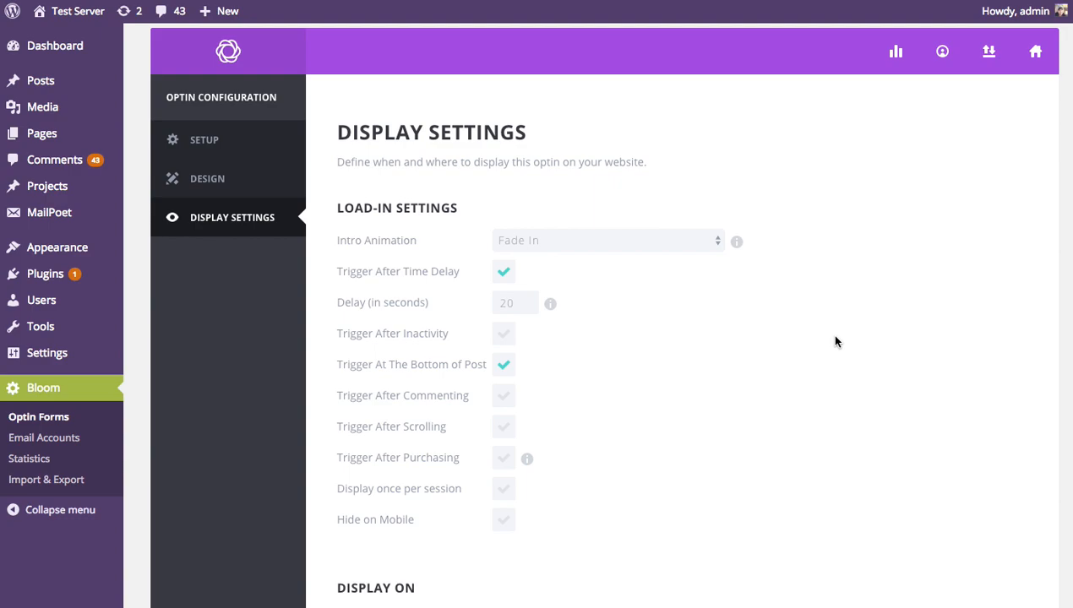
scroll(835, 336, "down", 5)
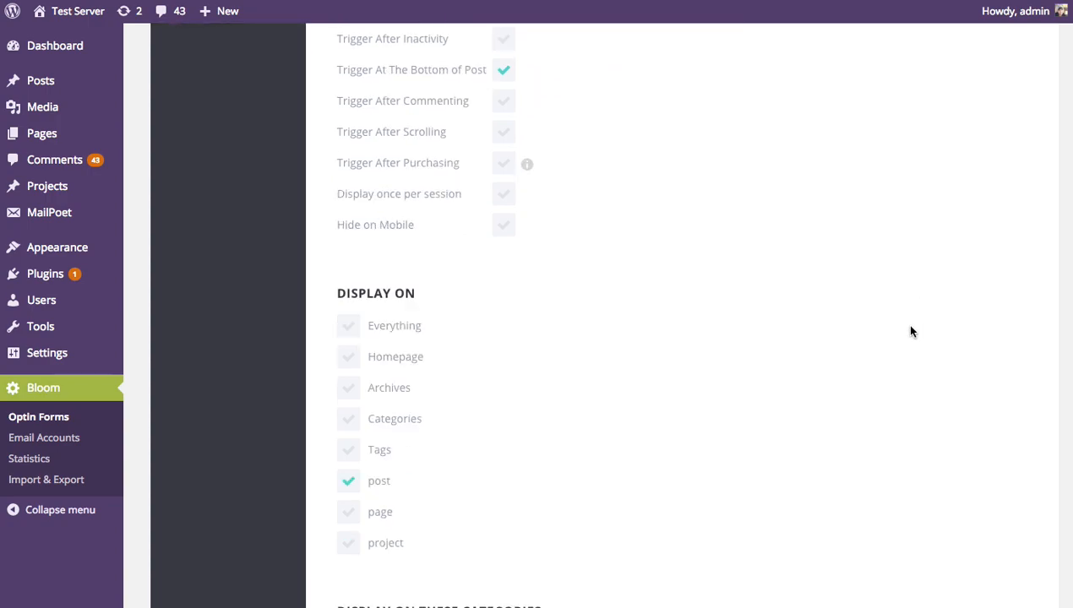
left_click(349, 481)
left_click(348, 512)
left_click(354, 483)
scroll(696, 418, "down", 2)
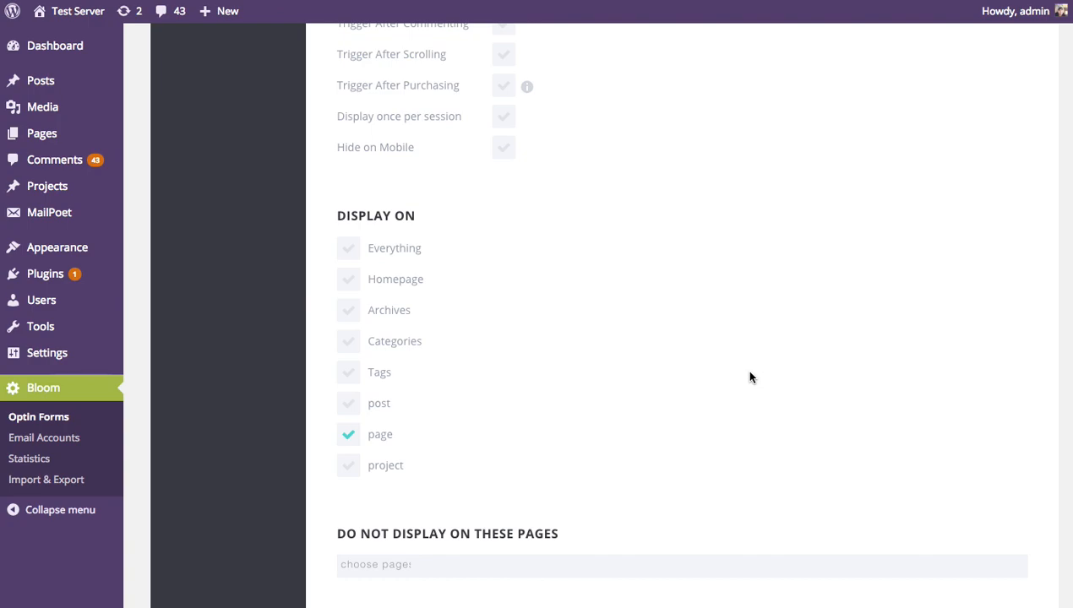
scroll(749, 378, "down", 5)
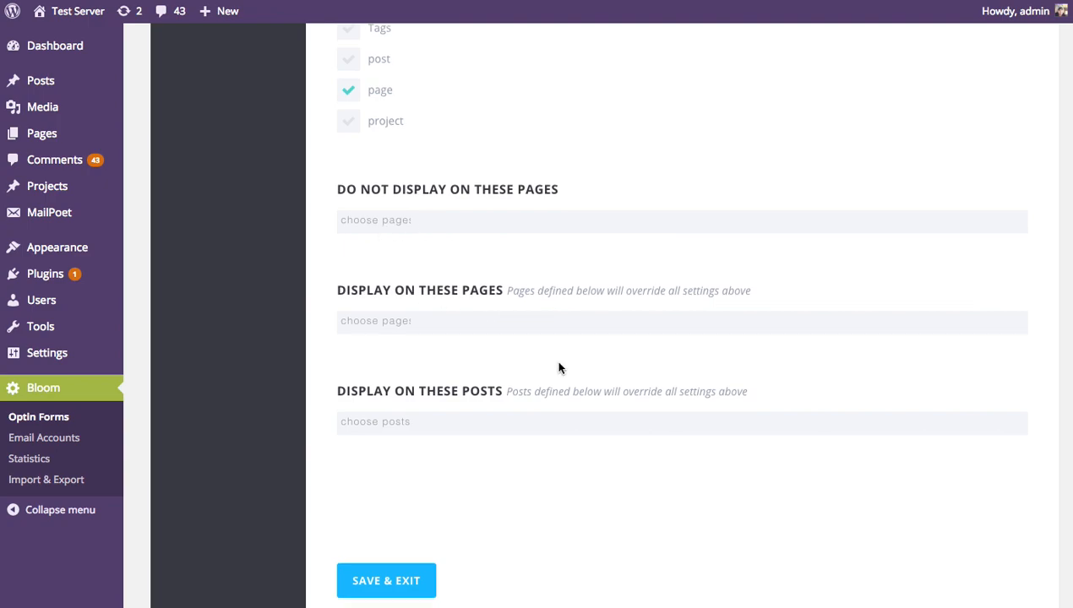
scroll(549, 433, "down", 2)
scroll(734, 437, "down", 1)
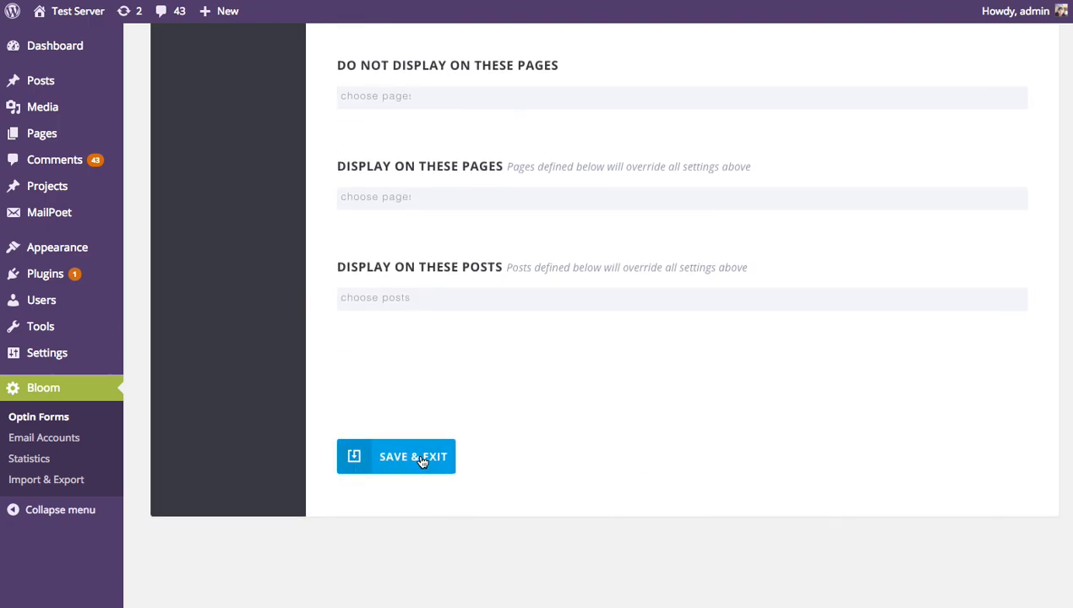
left_click(421, 459)
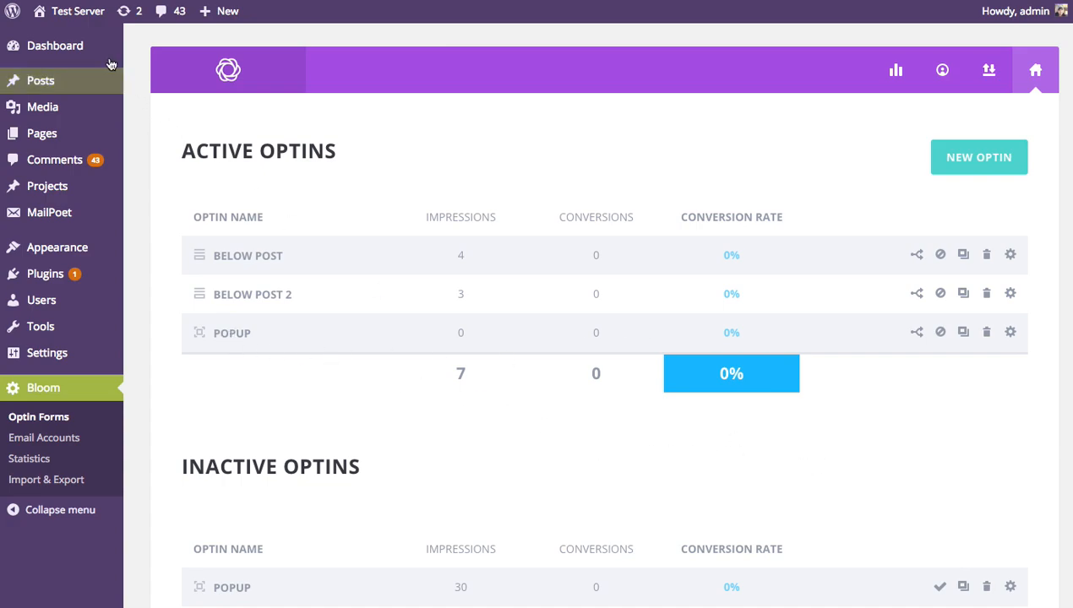
Visit the site's homepage, go to its end to trigger the popup optin, and dismiss the popup.
mouse_move(76, 16)
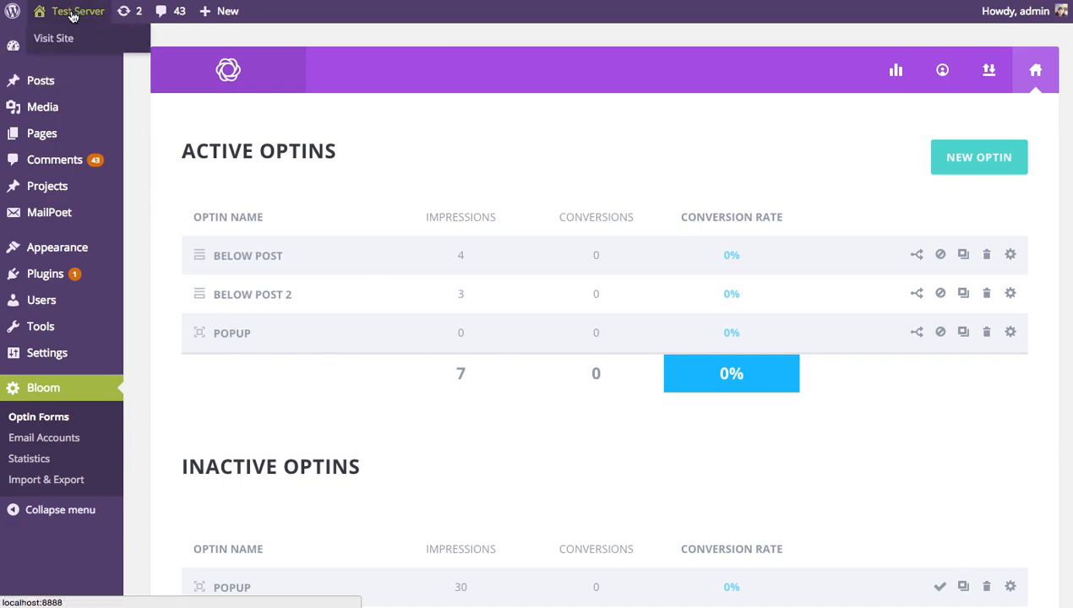
left_click(73, 16)
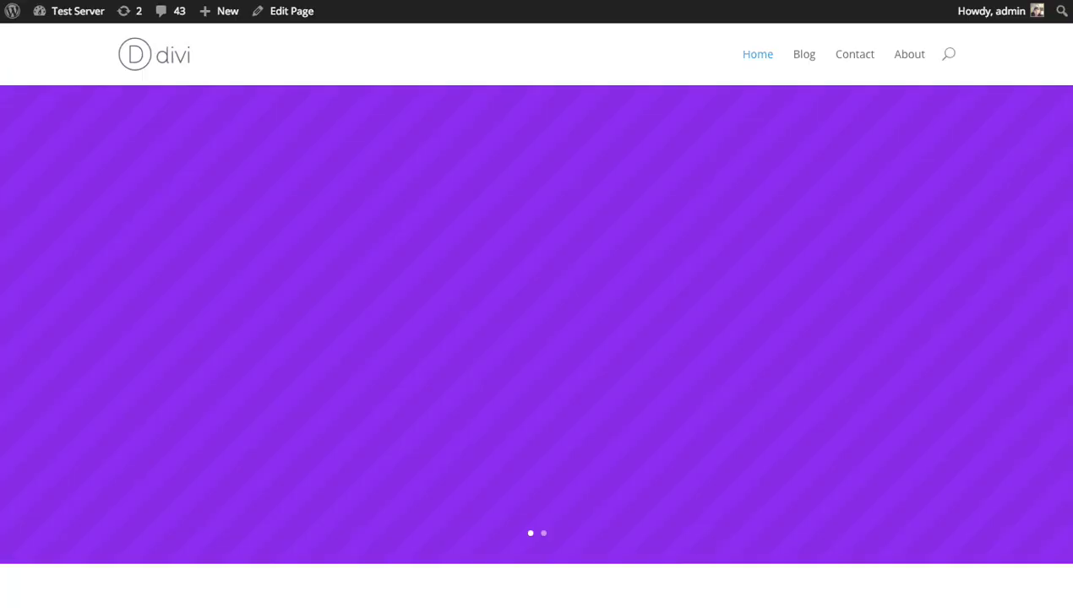
scroll(714, 266, "down", 15)
scroll(714, 267, "down", 10)
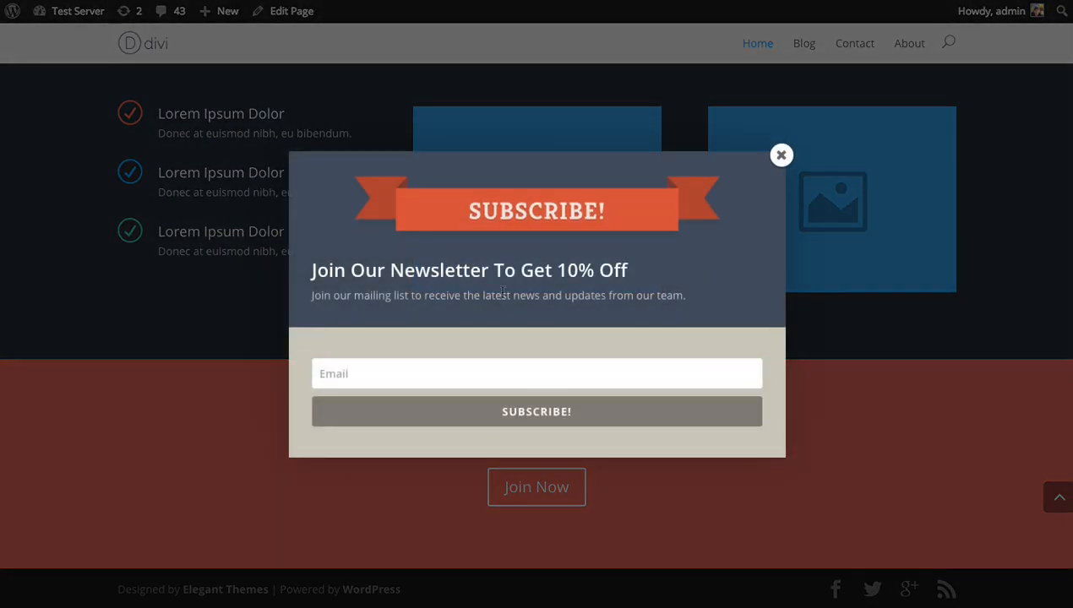
scroll(492, 286, "up", 15)
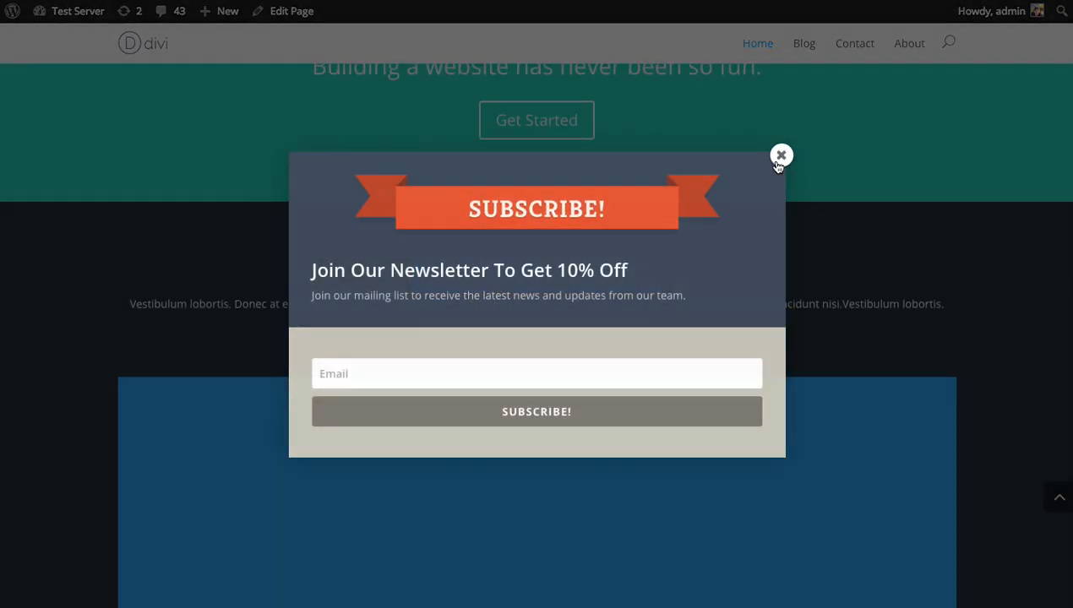
left_click(781, 155)
Open the "Meet The Car Of The Future" post from the blog and examine the optin below its content.
left_click(806, 47)
left_click(284, 431)
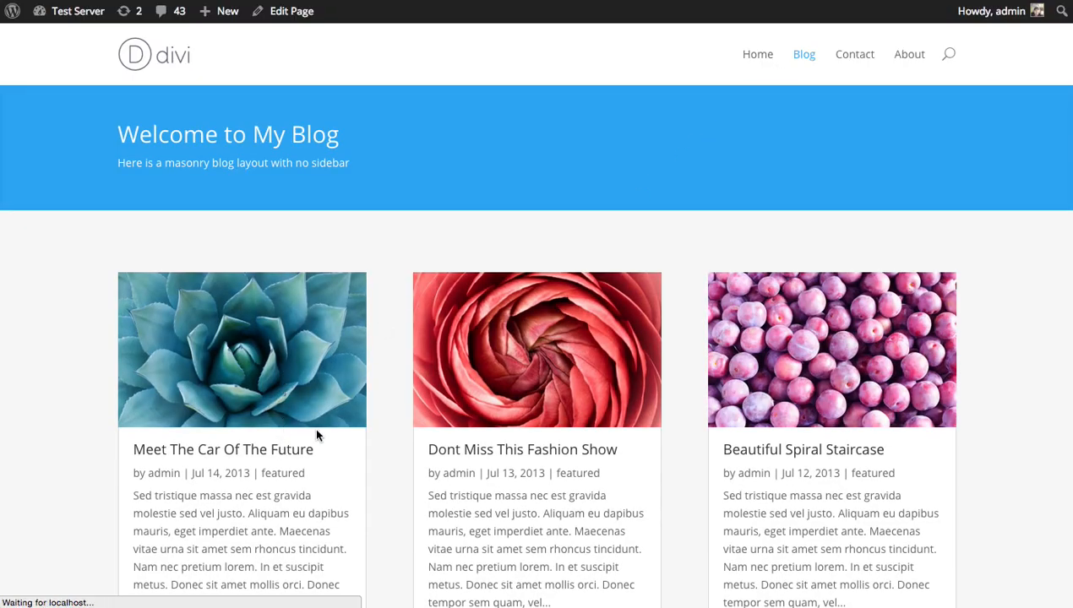
scroll(870, 239, "down", 20)
scroll(866, 237, "up", 8)
scroll(206, 302, "up", 5)
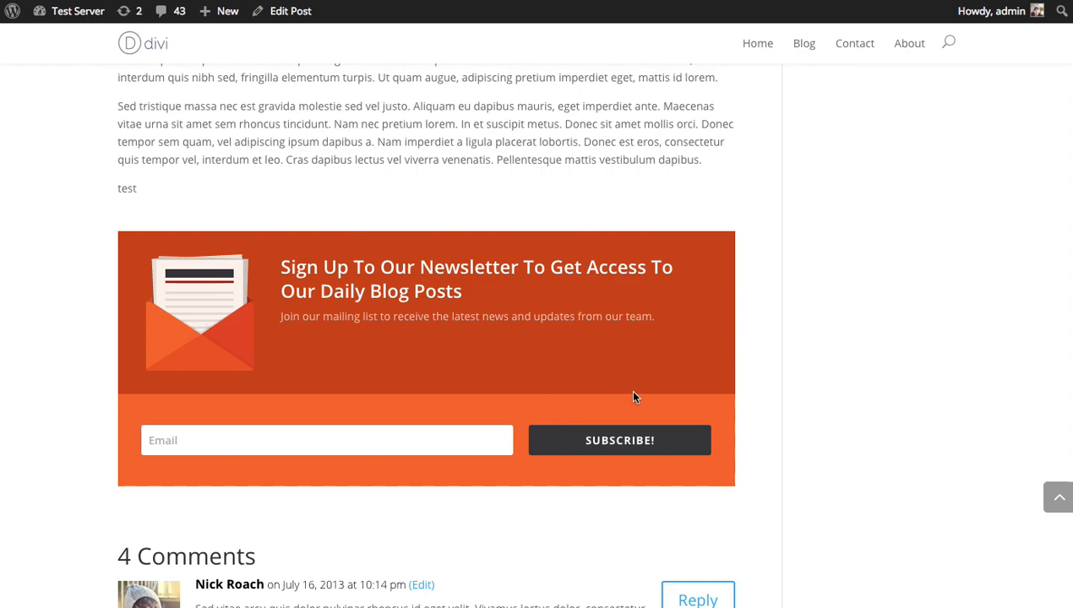
scroll(633, 384, "up", 4)
Return to the homepage and trigger the popup again at the end of the page.
left_click(141, 41)
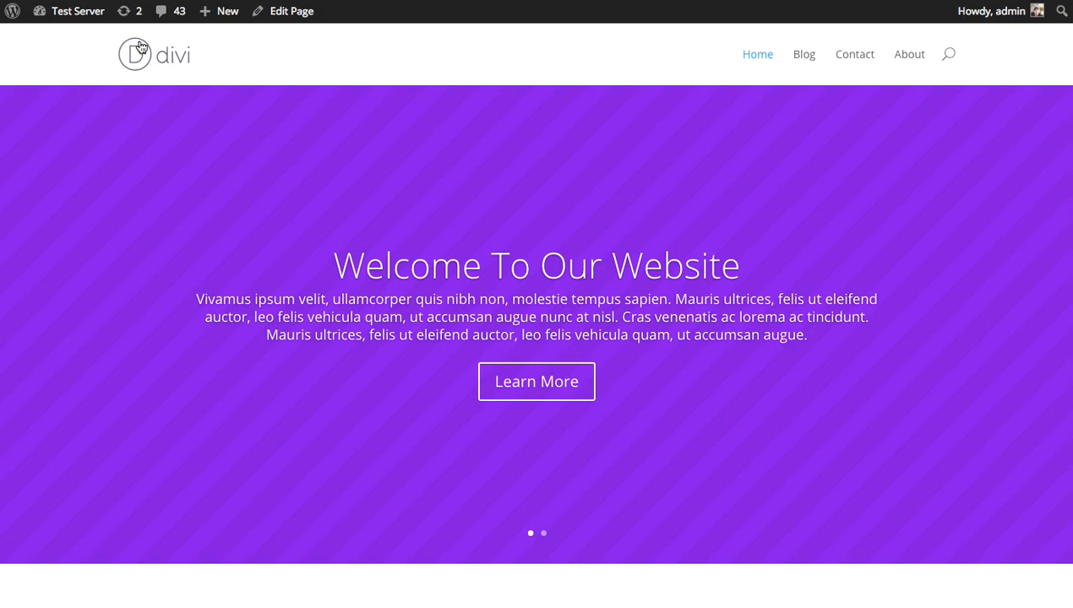
scroll(313, 136, "down", 20)
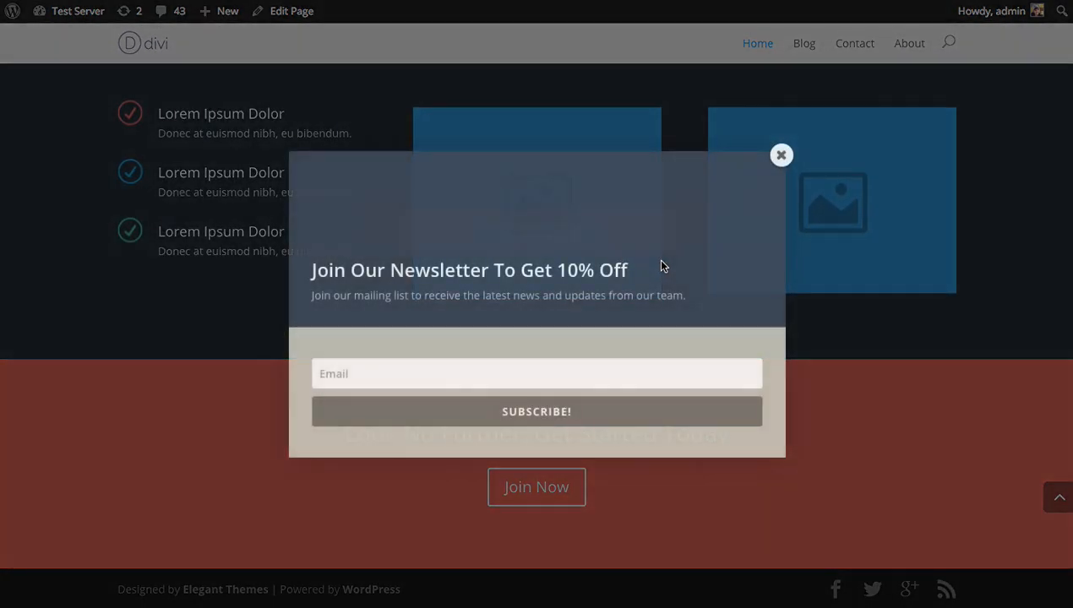
scroll(656, 258, "up", 10)
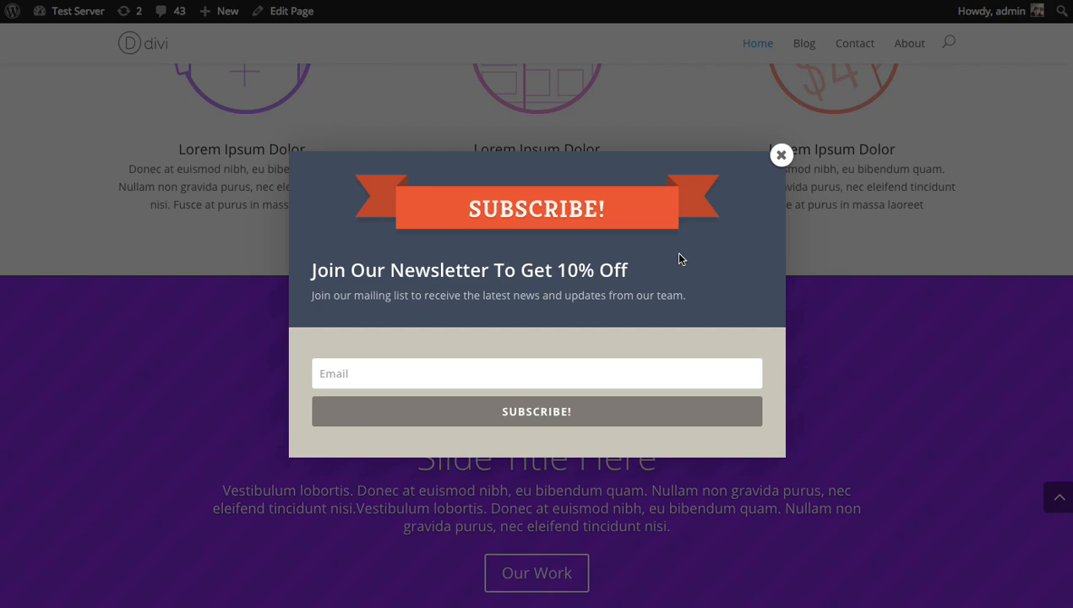
scroll(678, 258, "up", 5)
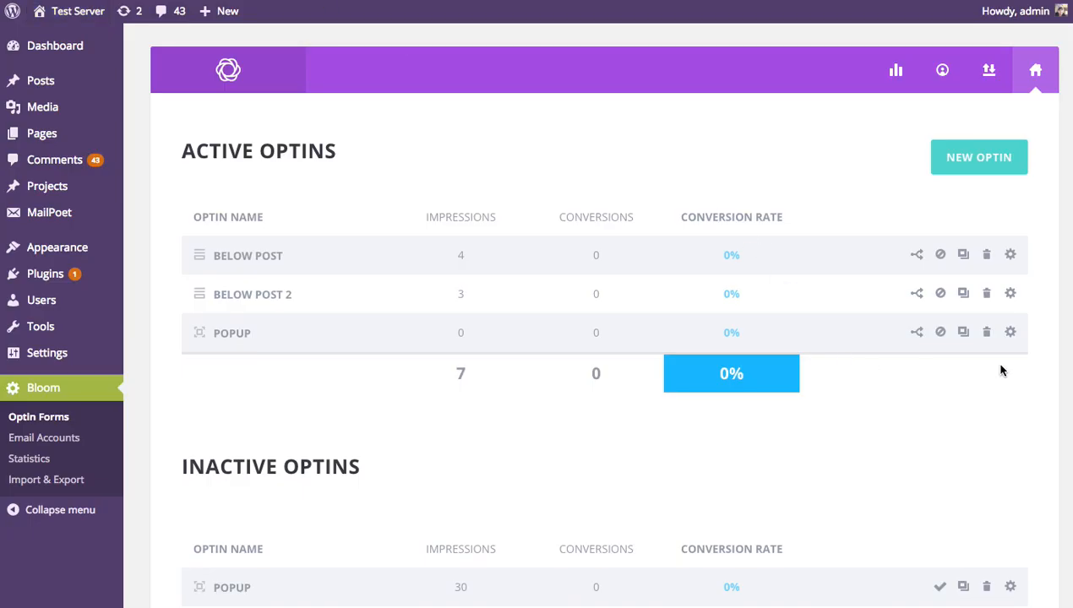
Reopen the active Popup optin in Bloom and set its intro animation to Flip in the display settings.
left_click(1011, 332)
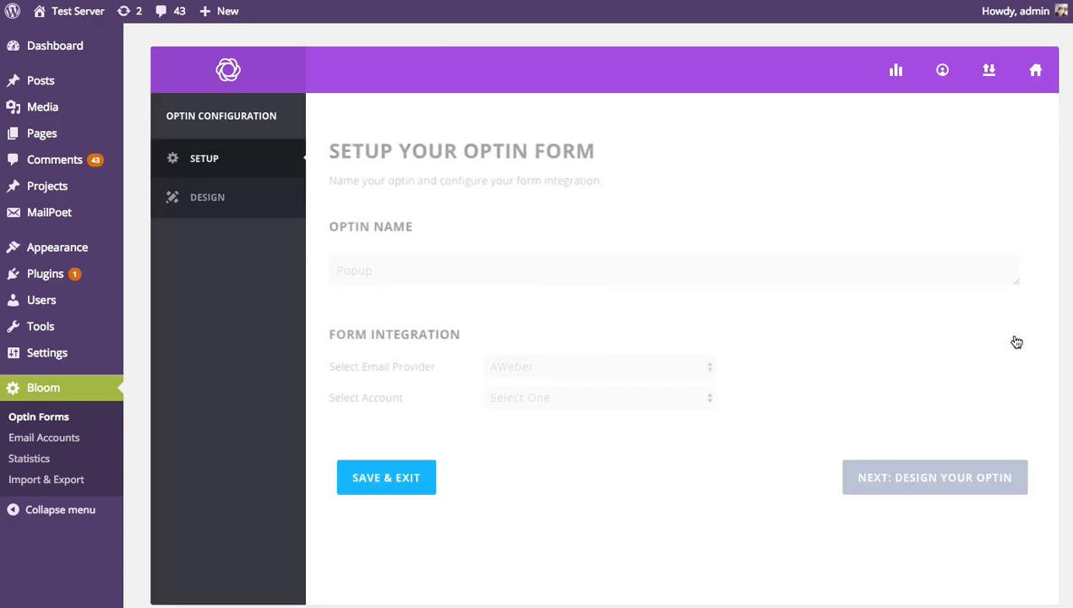
left_click(245, 240)
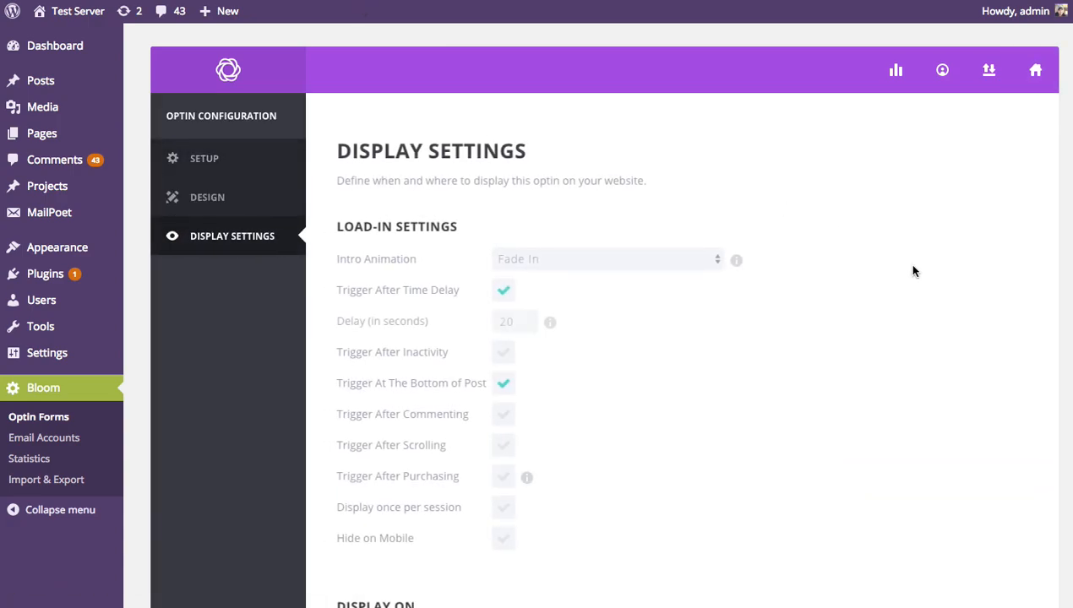
scroll(957, 266, "down", 1)
scroll(957, 264, "down", 2)
scroll(957, 263, "up", 4)
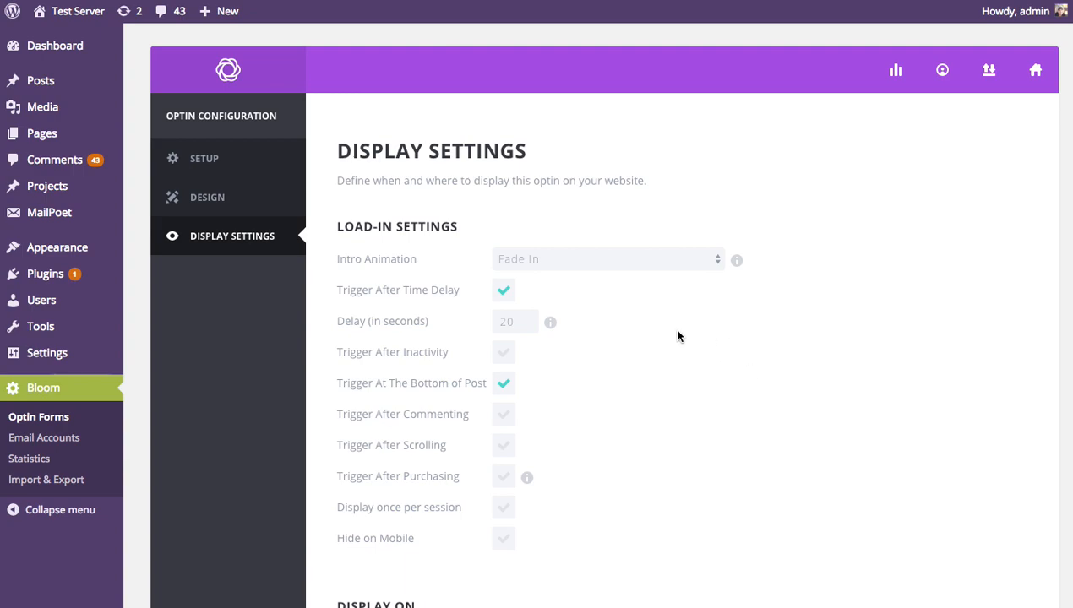
left_click(591, 263)
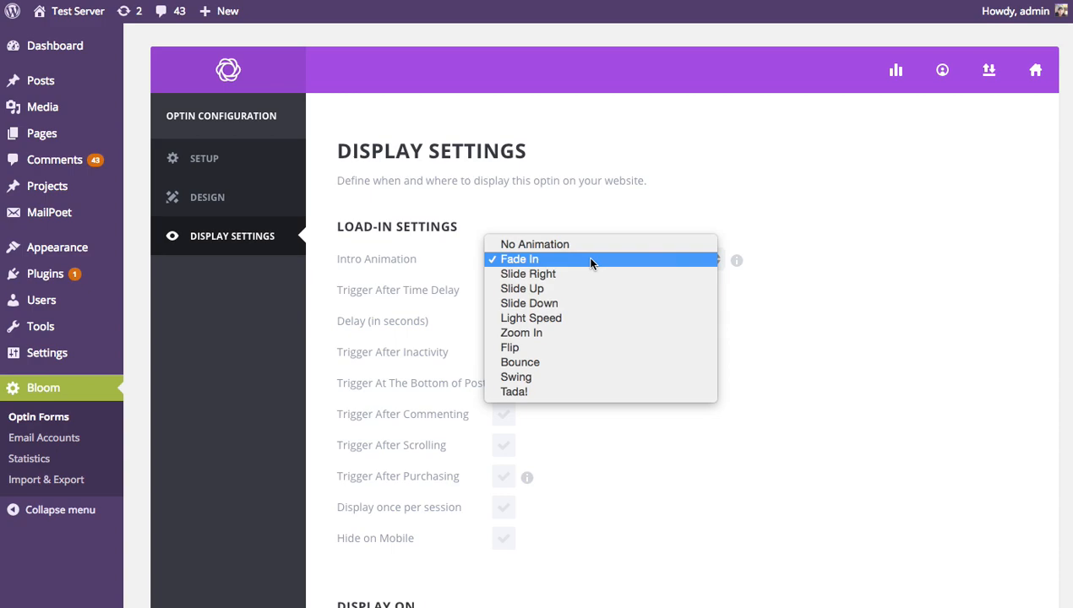
left_click(536, 349)
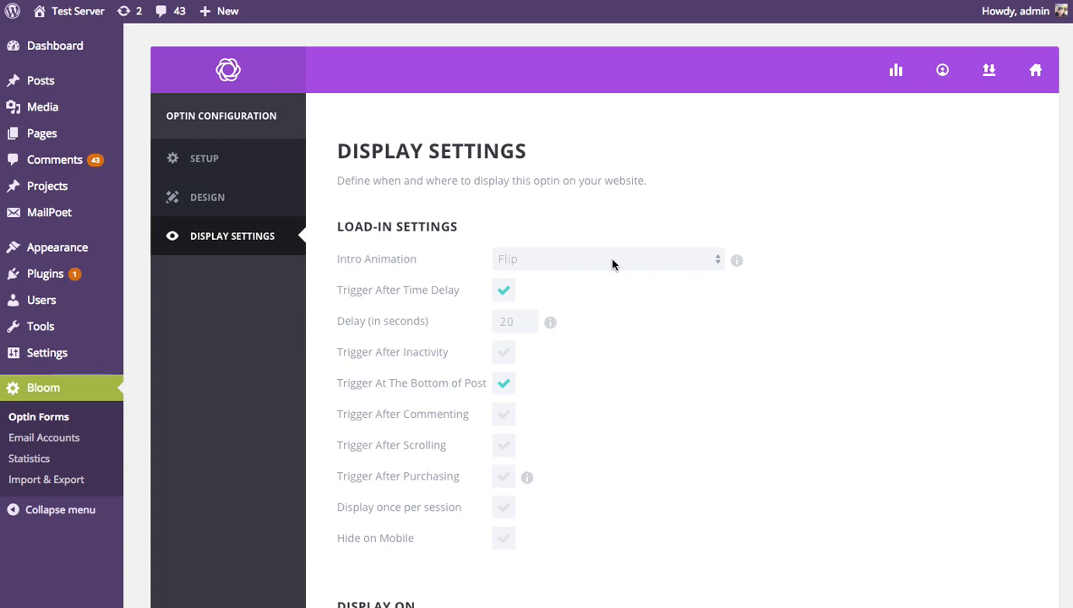
Set the popup's time delay to 3 seconds and save the optin.
double_click(514, 321)
type("3")
scroll(712, 358, "down", 10)
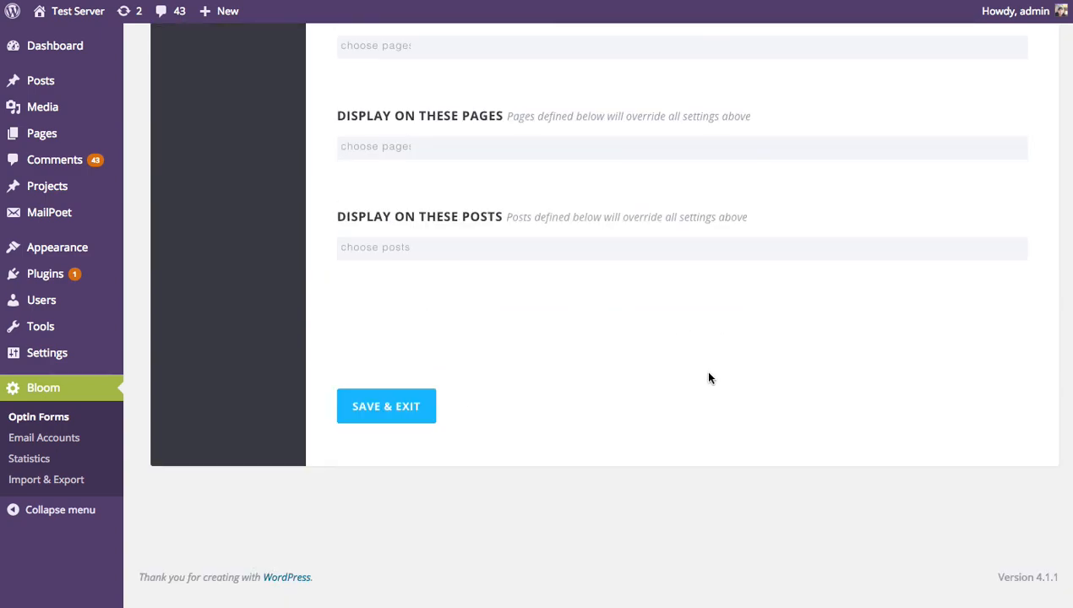
left_click(422, 423)
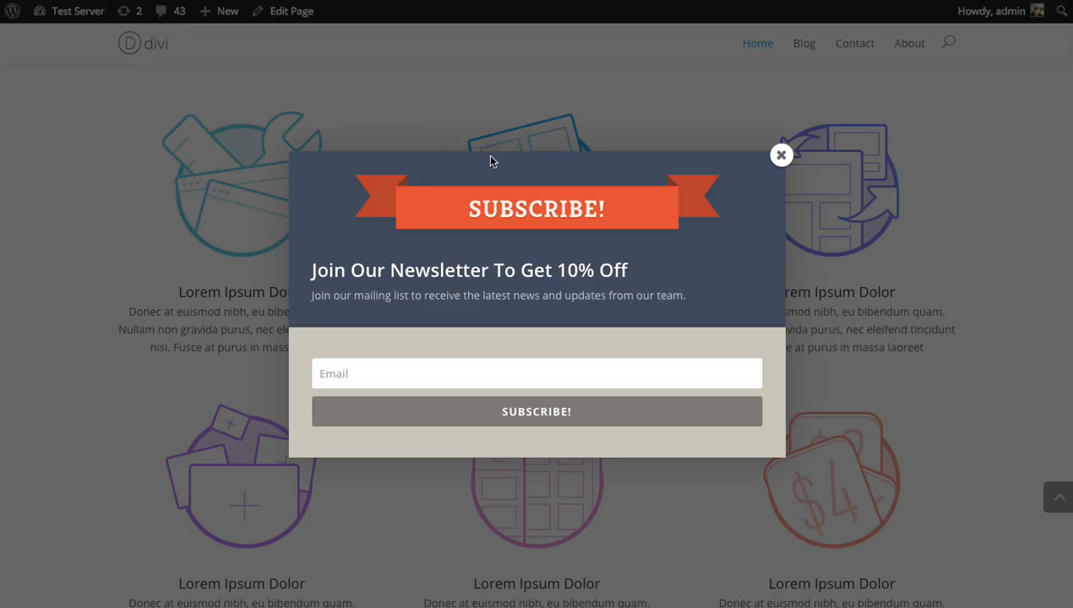
Reload the homepage to test the popup's timed trigger and animation, and return to the inactive optins in Bloom.
scroll(493, 162, "up", 10)
key("super+r")
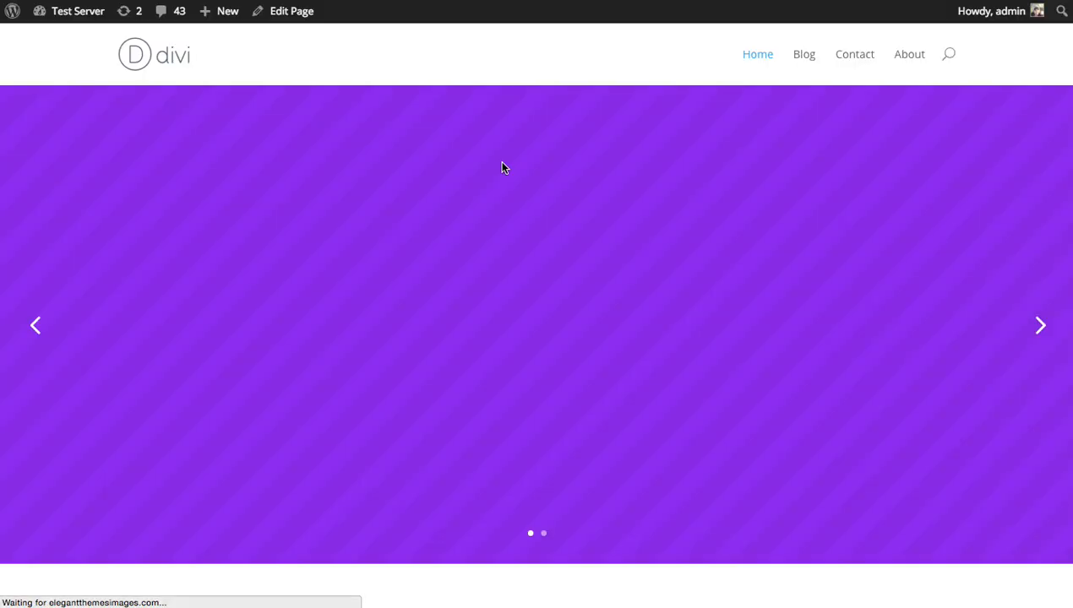
scroll(501, 167, "down", 5)
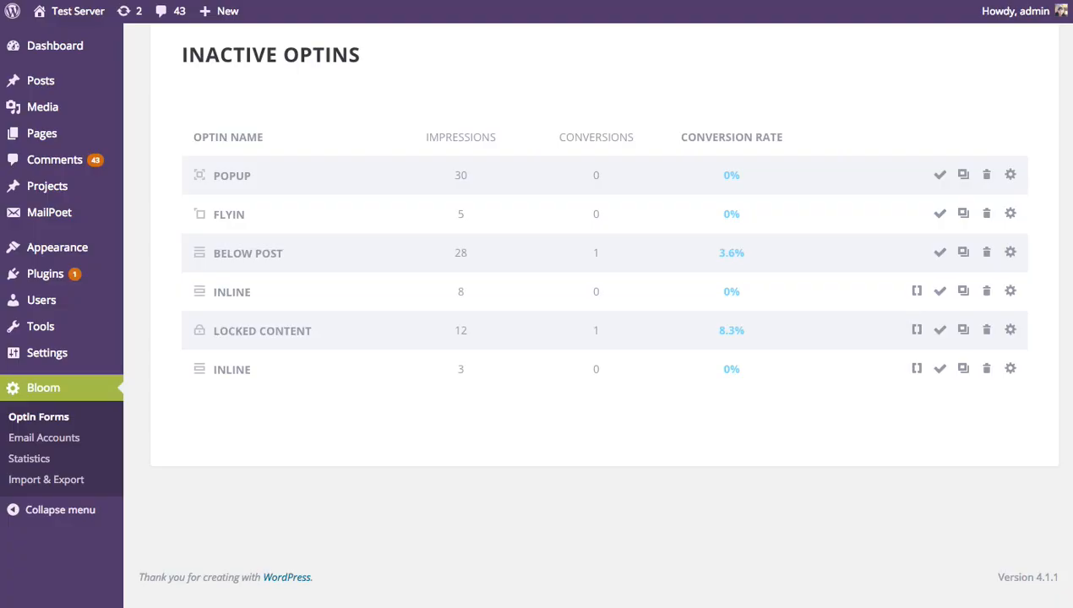
Reopen the active Popup optin's display settings and disable its time delay trigger.
scroll(994, 183, "up", 5)
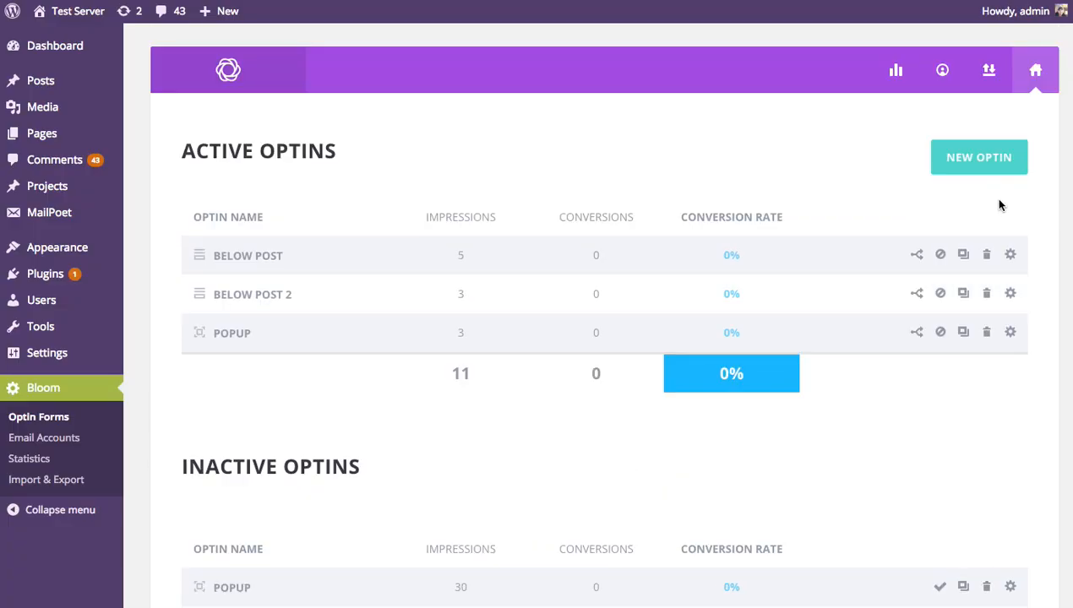
left_click(1012, 332)
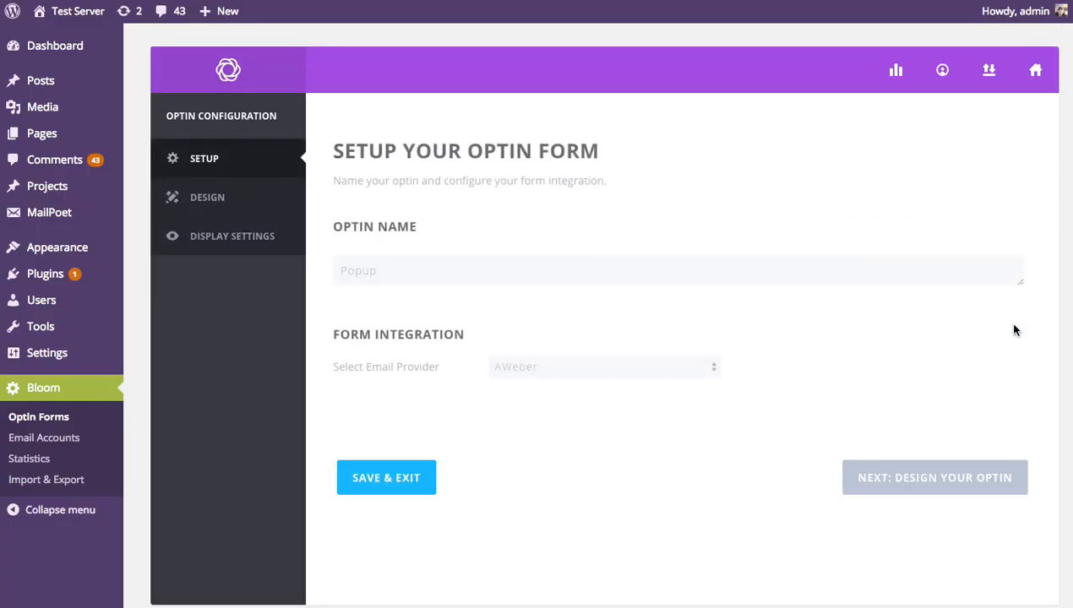
left_click(249, 241)
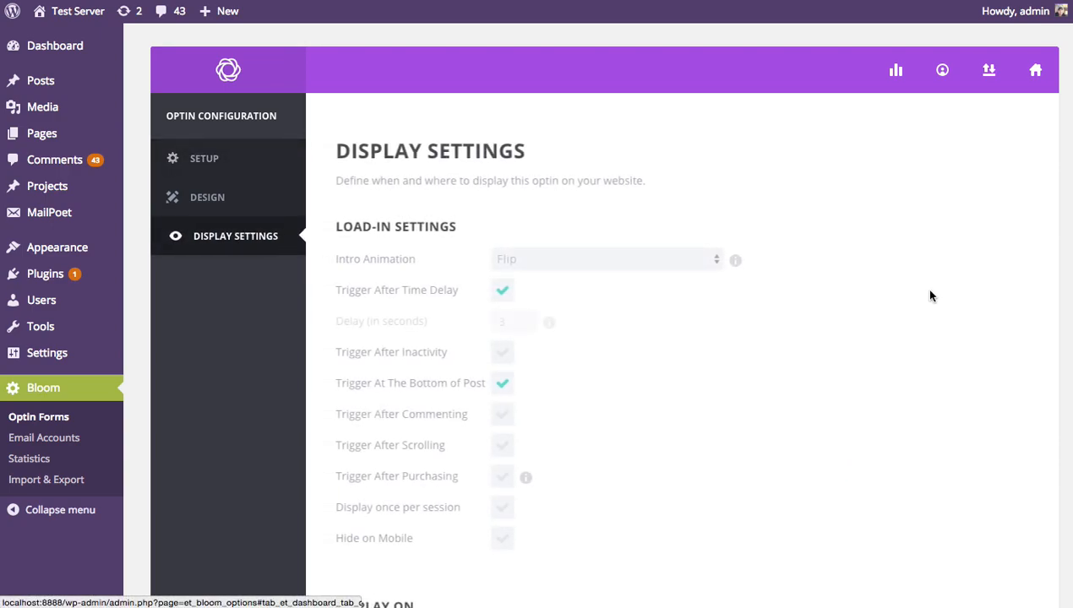
scroll(849, 251, "down", 1)
left_click(525, 313)
double_click(525, 314)
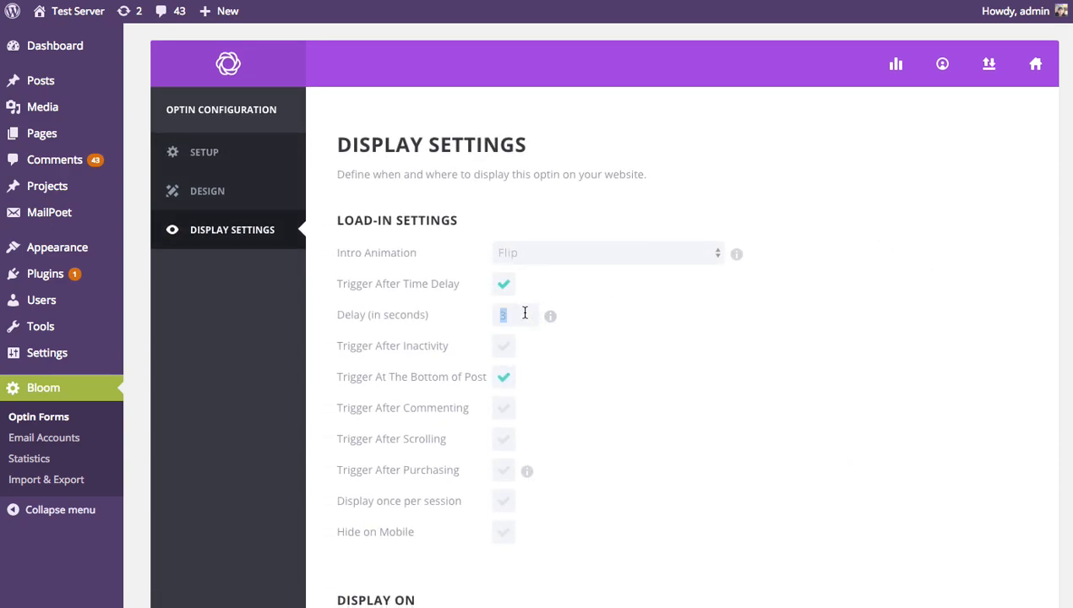
left_click(504, 284)
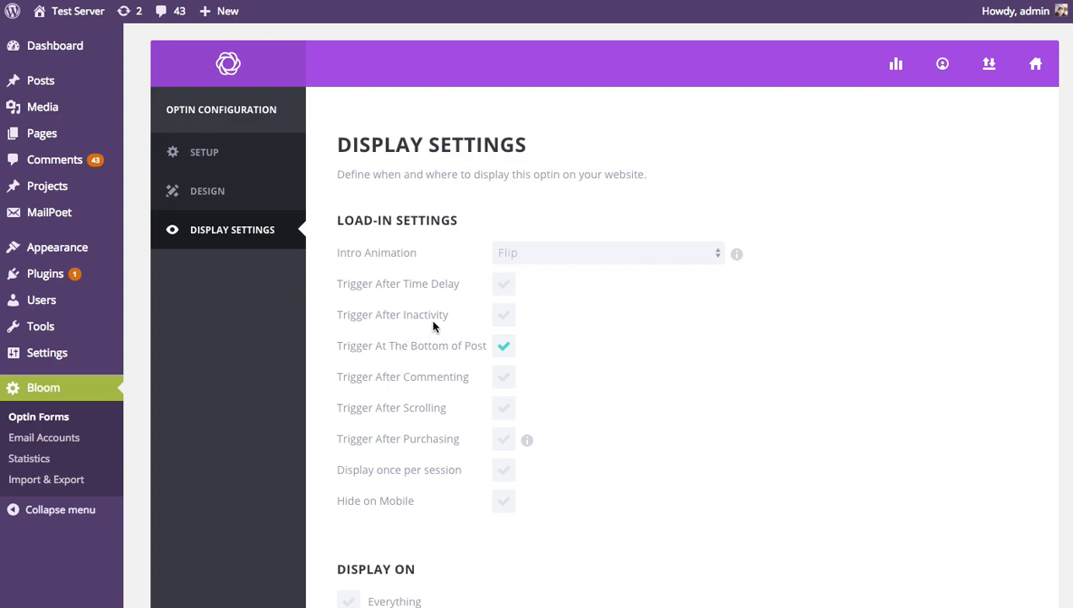
Try enabling the popup's inactivity trigger with its idle timeout option, and disable it again.
left_click(504, 318)
left_click(506, 321)
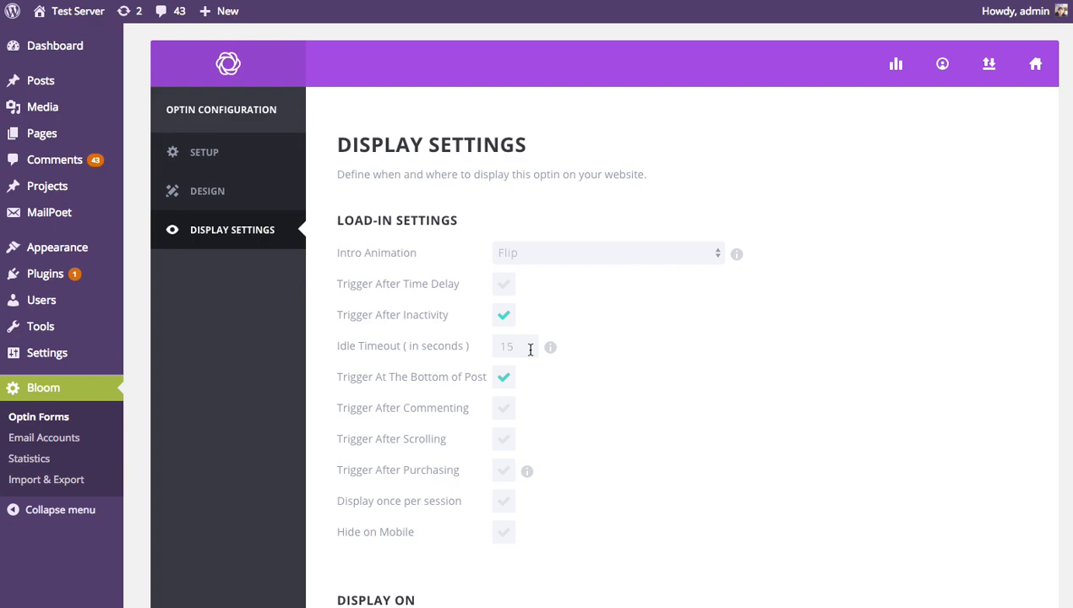
left_click(503, 314)
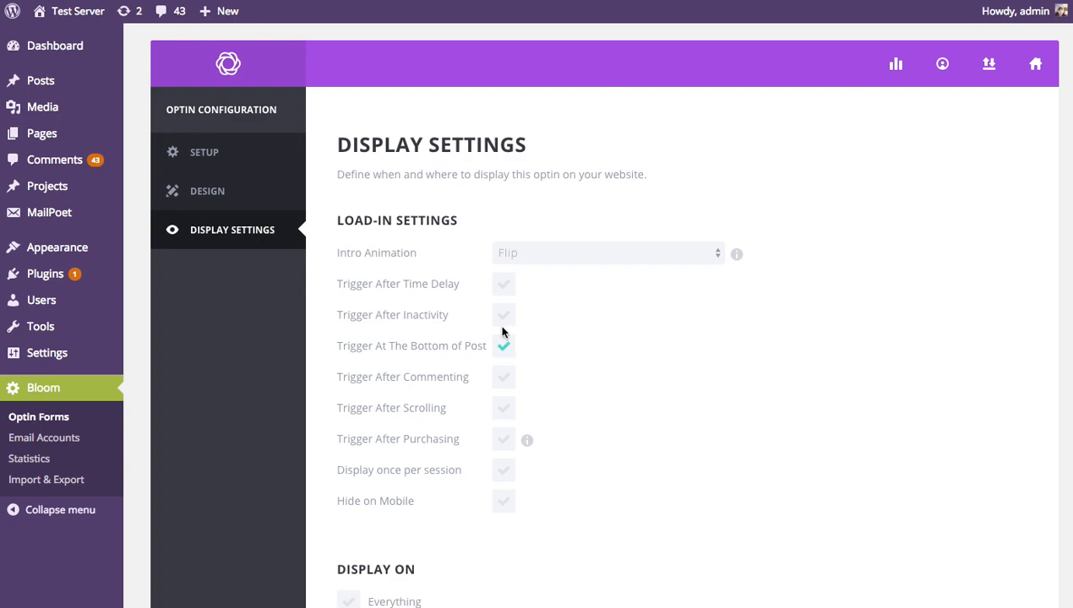
Enable the popup's trigger after commenting and save the optin.
left_click(509, 353)
left_click(506, 380)
left_click(506, 382)
scroll(690, 372, "down", 10)
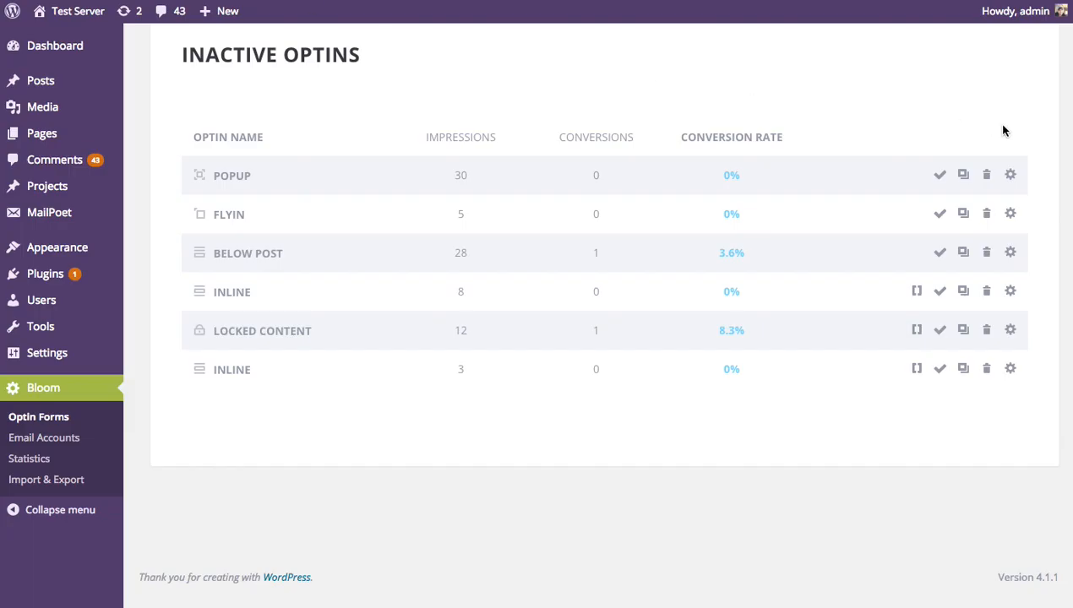
Reopen the active Popup optin, set it to display on posts as well as pages, and save it.
scroll(997, 126, "up", 5)
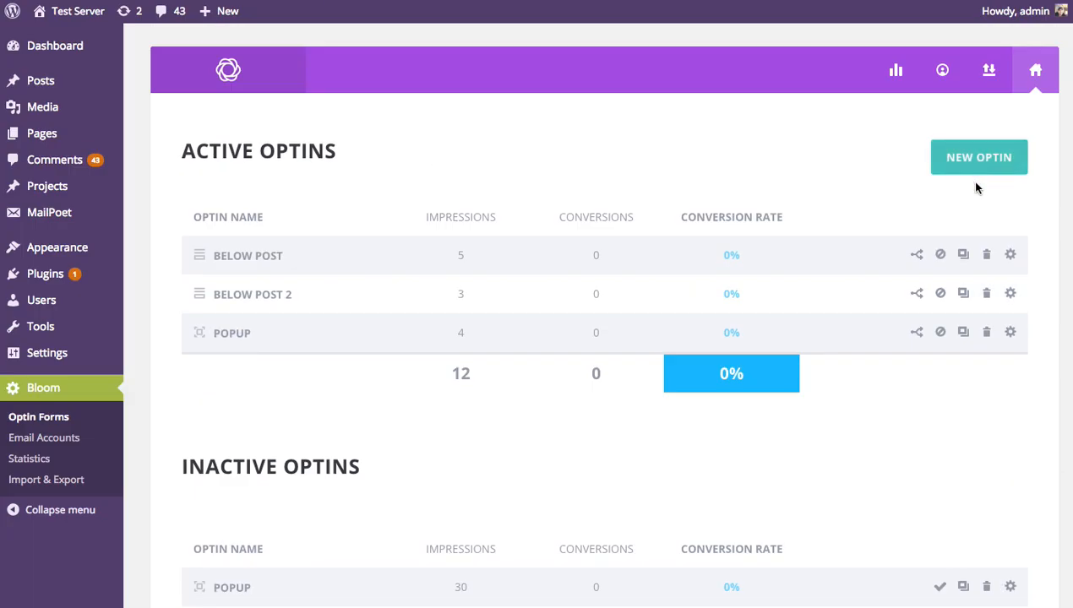
left_click(1010, 334)
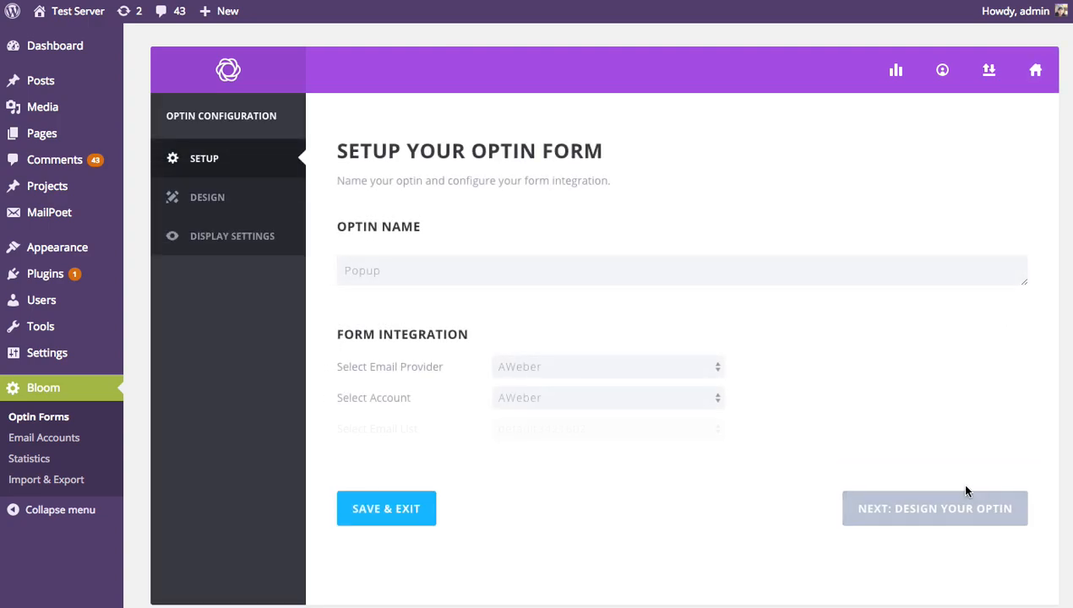
left_click(270, 238)
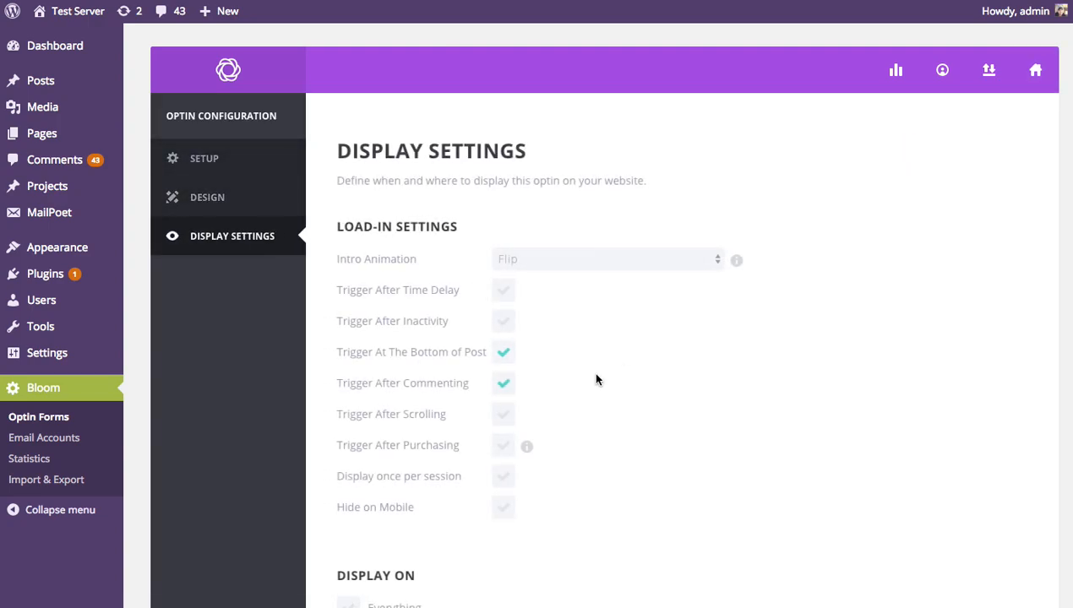
scroll(627, 340, "down", 3)
left_click(347, 513)
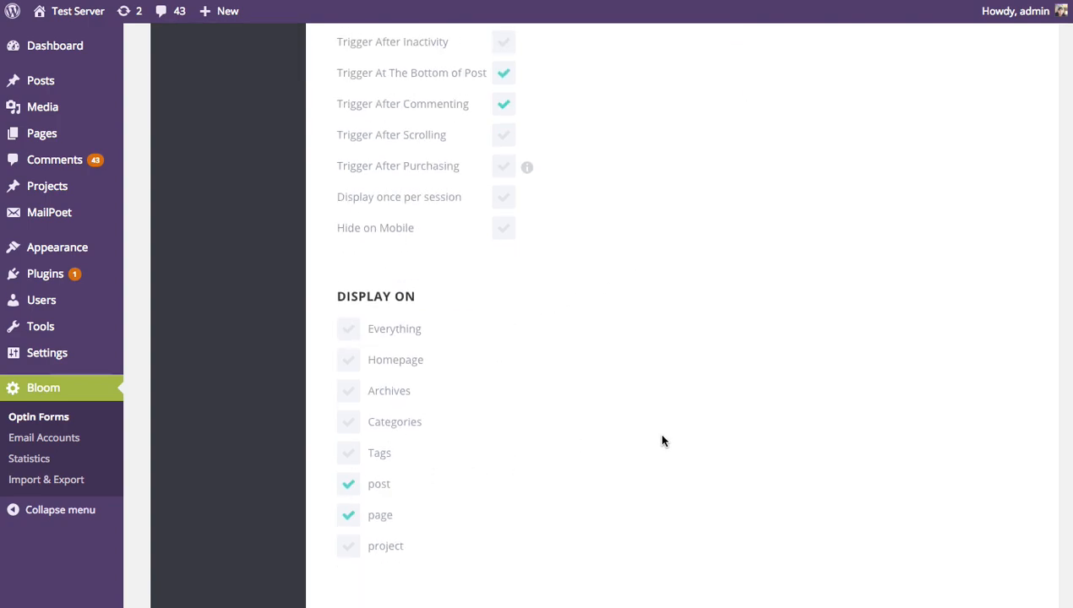
scroll(663, 441, "down", 10)
left_click(427, 531)
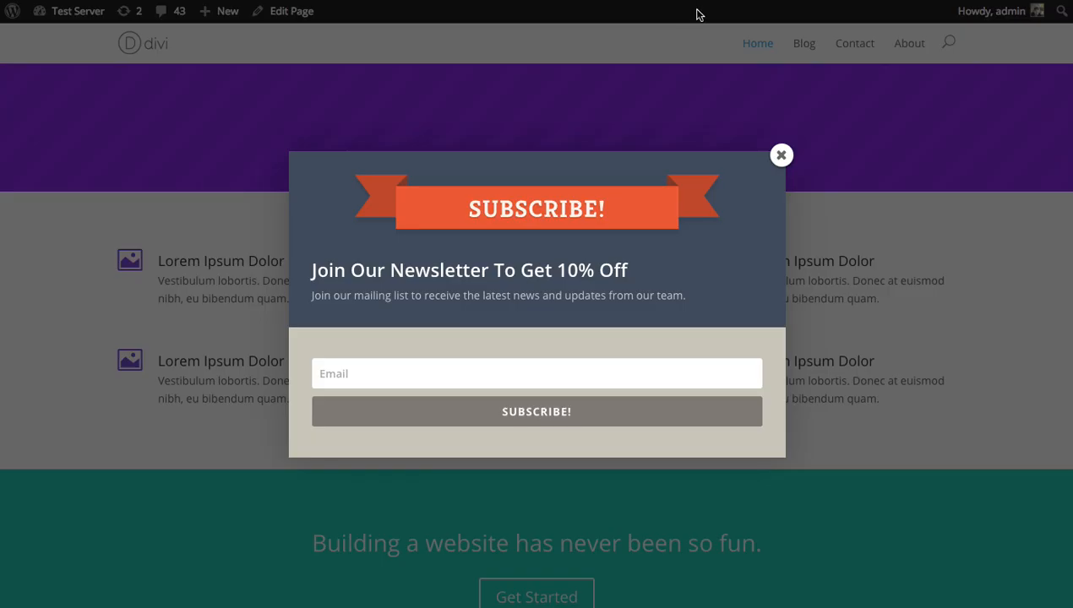
Dismiss the popup on the homepage and on the Blog page, and open the post Meet The Car Of The Future.
left_click(781, 155)
left_click(804, 44)
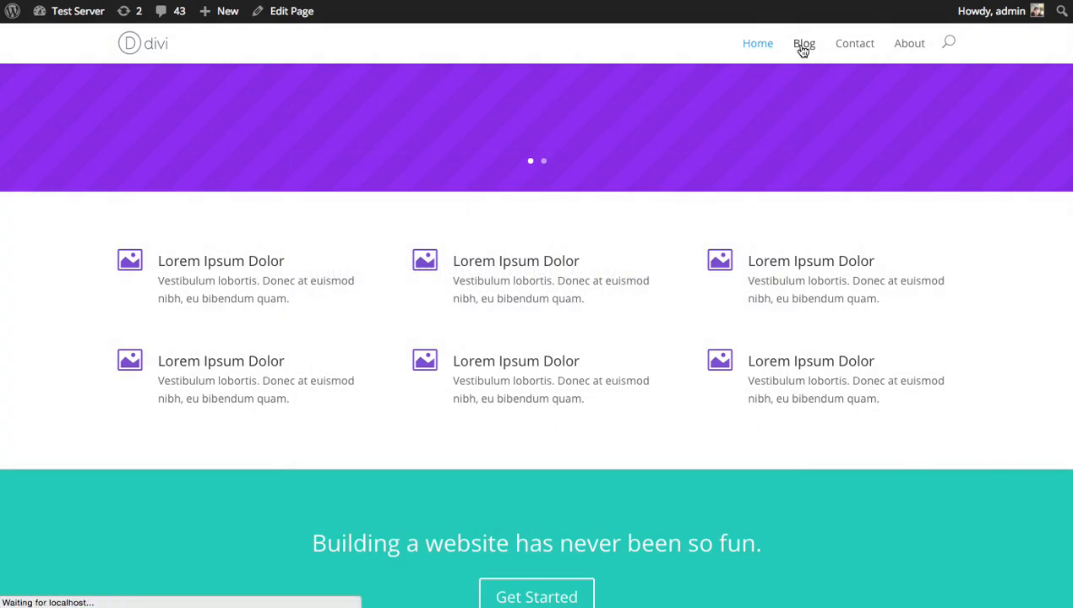
scroll(686, 175, "down", 3)
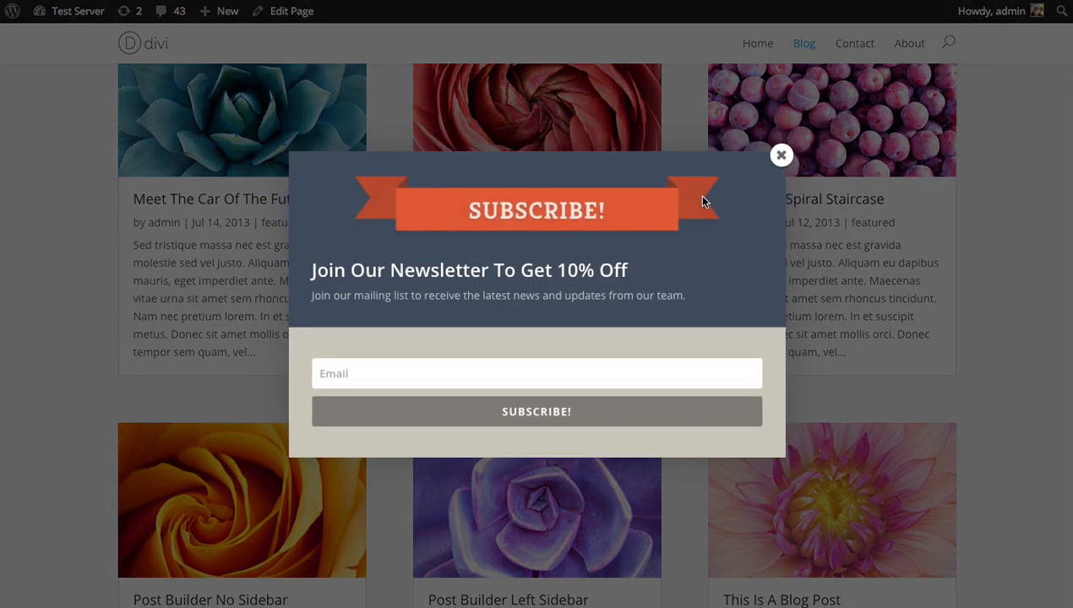
scroll(704, 198, "down", 4)
scroll(734, 198, "up", 6)
scroll(779, 200, "down", 6)
scroll(783, 191, "up", 6)
left_click(782, 157)
left_click(282, 401)
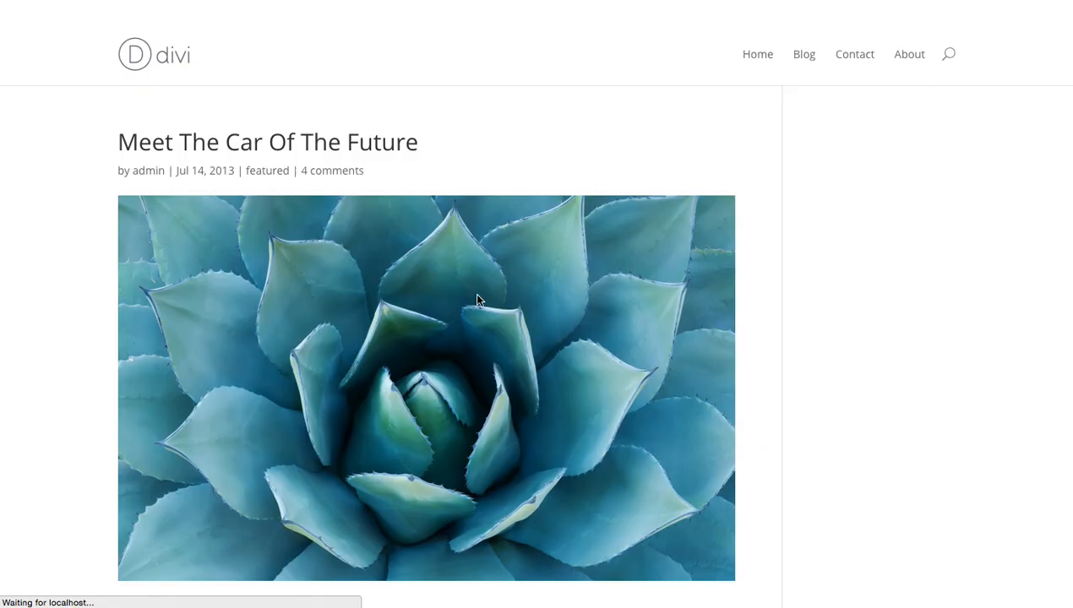
Trigger the popup at the bottom of the post and dismiss it.
scroll(629, 282, "down", 15)
scroll(636, 283, "up", 3)
scroll(626, 302, "down", 8)
scroll(621, 305, "down", 3)
scroll(618, 306, "up", 15)
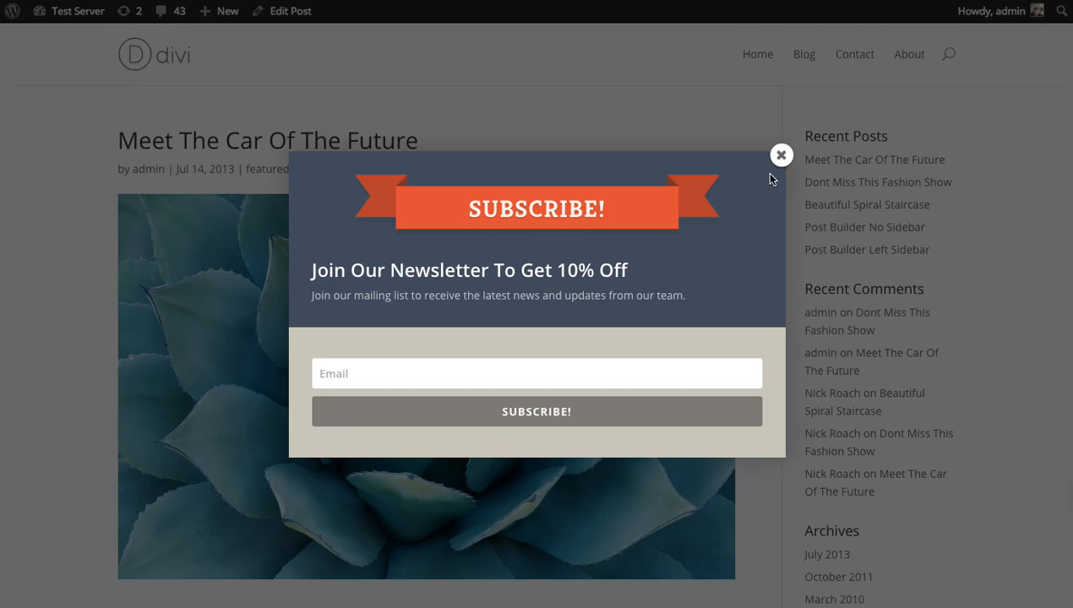
left_click(782, 157)
Submit the comment "asdfasfsadf" on the post to test the commenting trigger, dismiss the popup and return to Bloom.
scroll(778, 172, "down", 20)
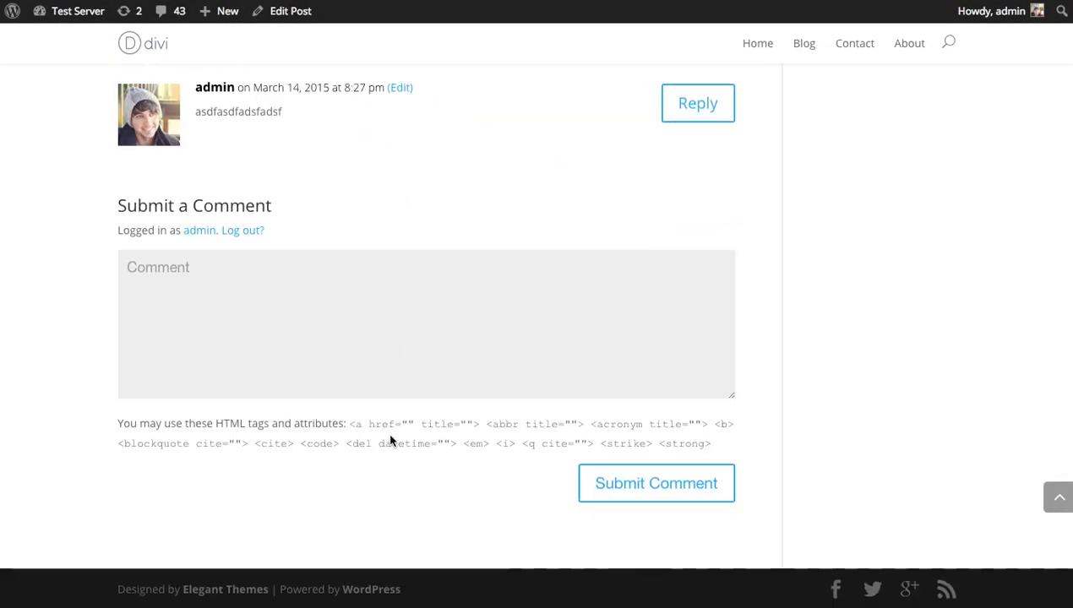
left_click(451, 374)
type("asdfasfsadf")
left_click(688, 485)
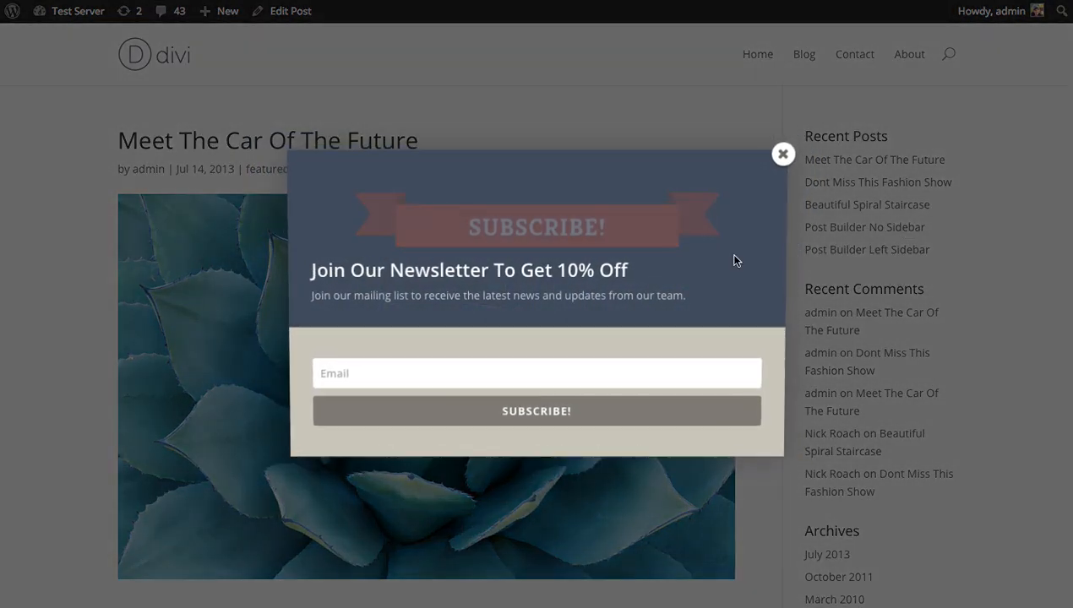
left_click(781, 155)
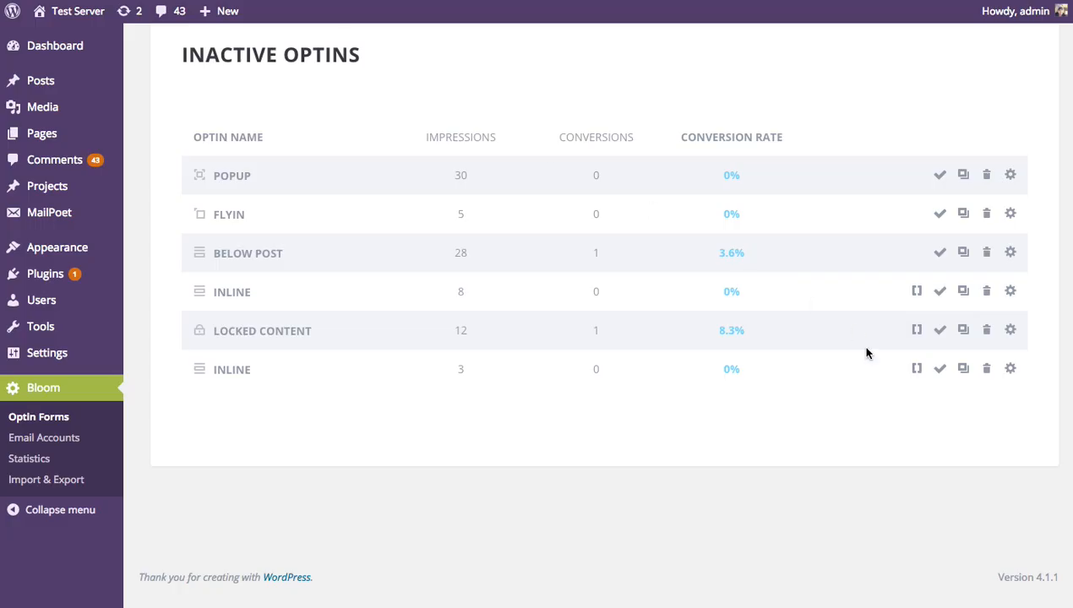
Reopen the active Popup optin's display settings and disable its commenting and bottom-of-post triggers.
scroll(953, 282, "up", 4)
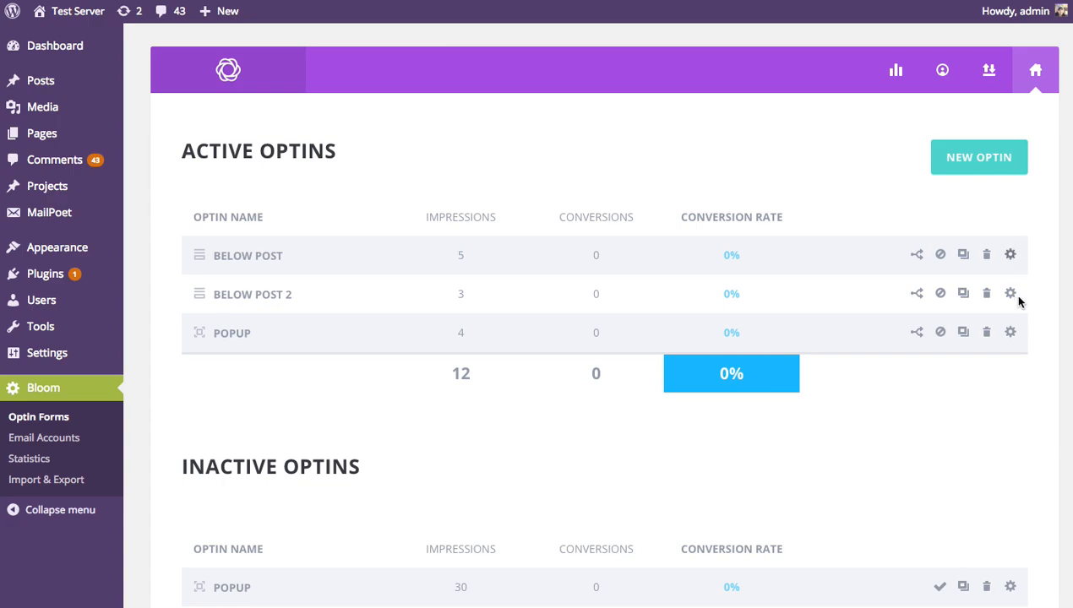
left_click(1011, 332)
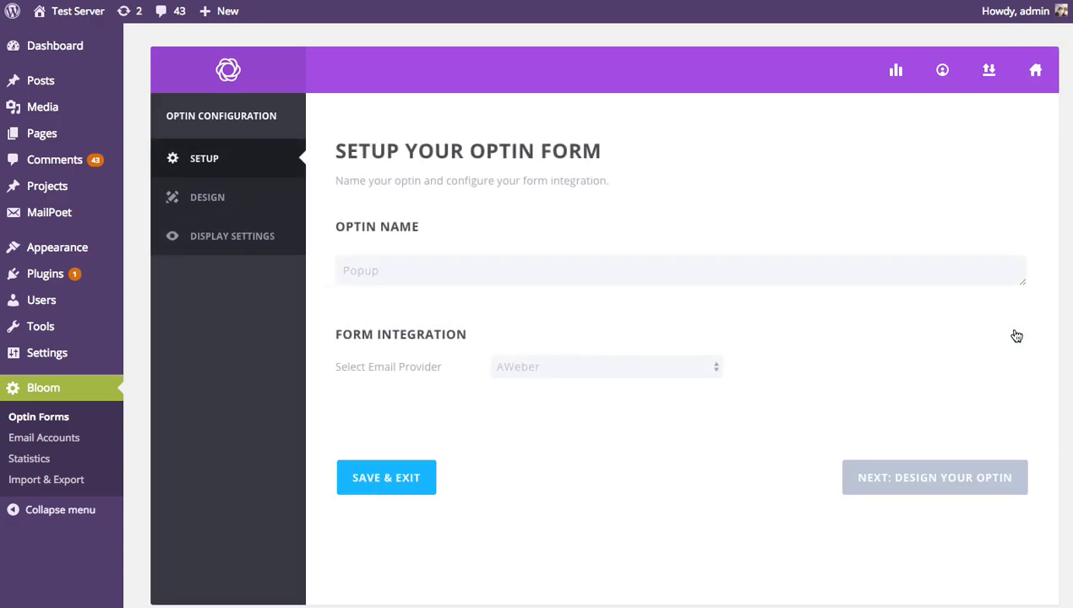
left_click(240, 240)
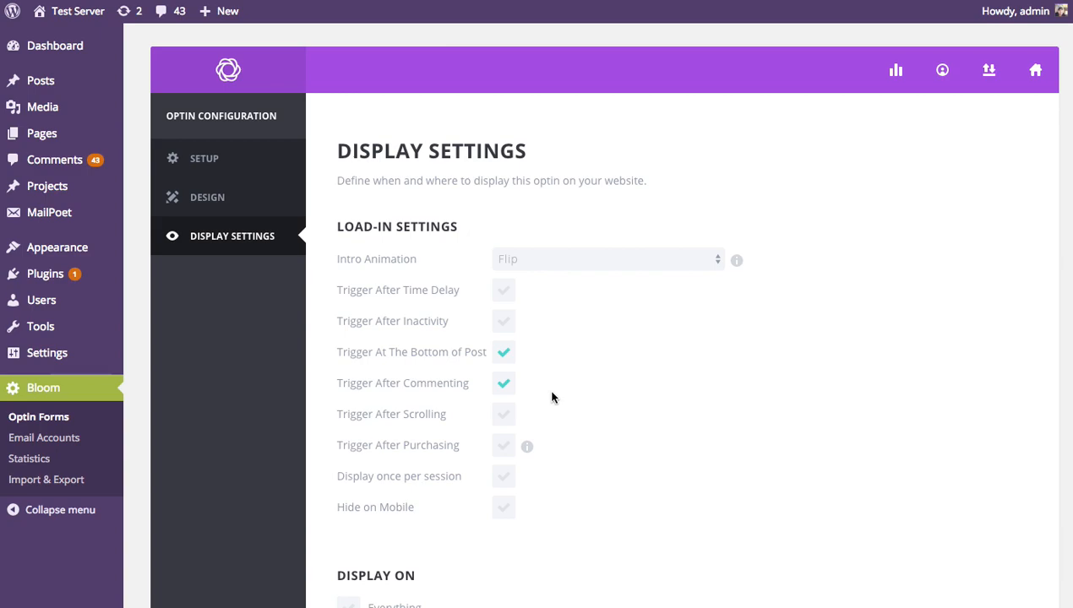
left_click(505, 386)
Try the popup's scrolling and purchasing triggers and leave both disabled.
left_click(503, 414)
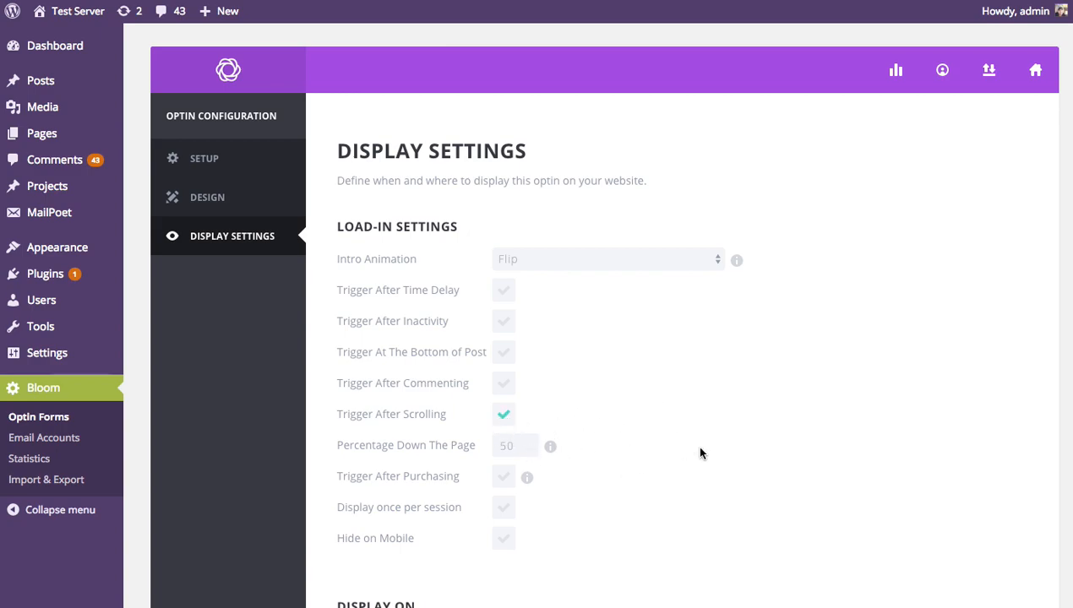
left_click(502, 420)
left_click(504, 449)
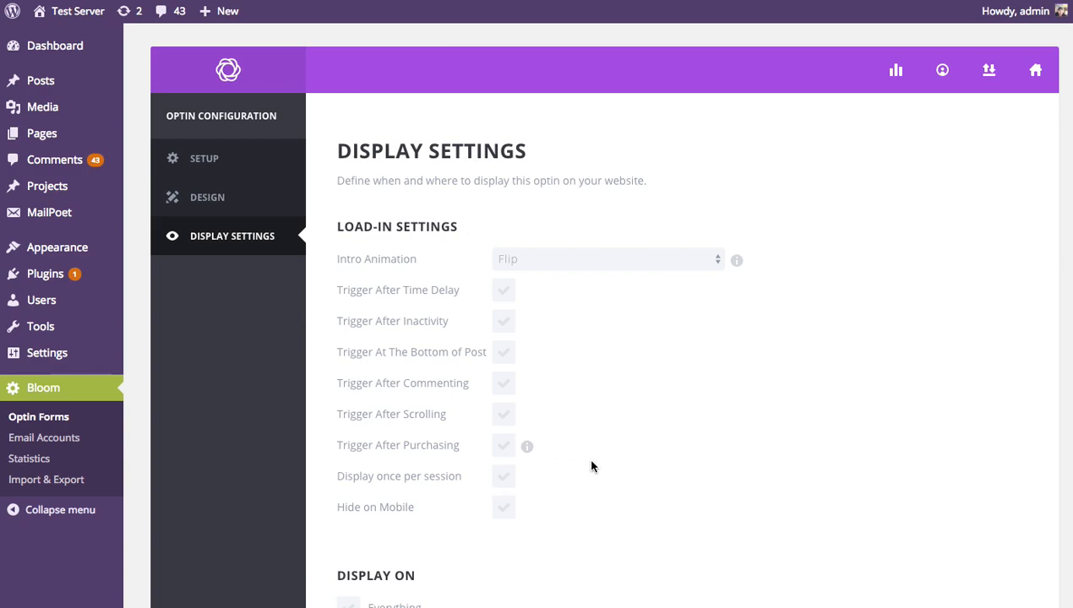
Limit the popup to display once per session with a session duration of 7 days.
left_click(500, 481)
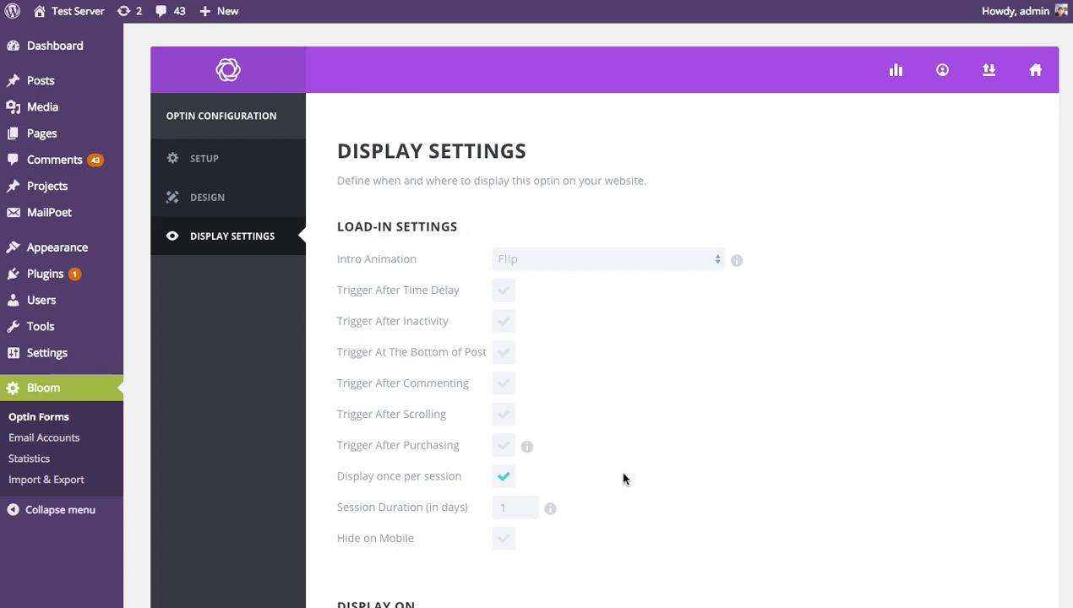
double_click(524, 511)
type("7")
scroll(734, 387, "down", 15)
scroll(733, 387, "up", 15)
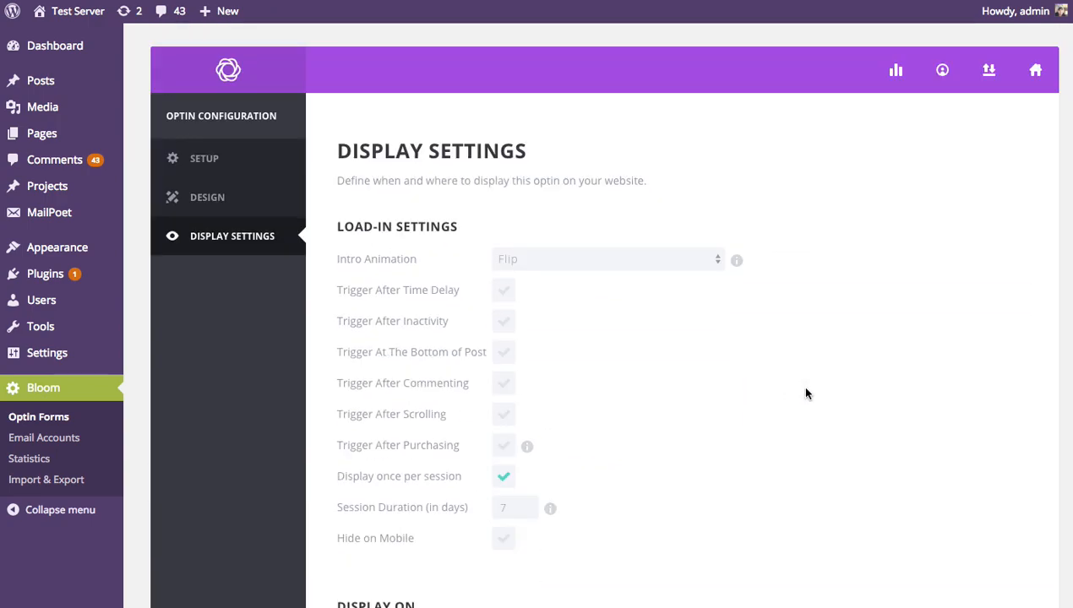